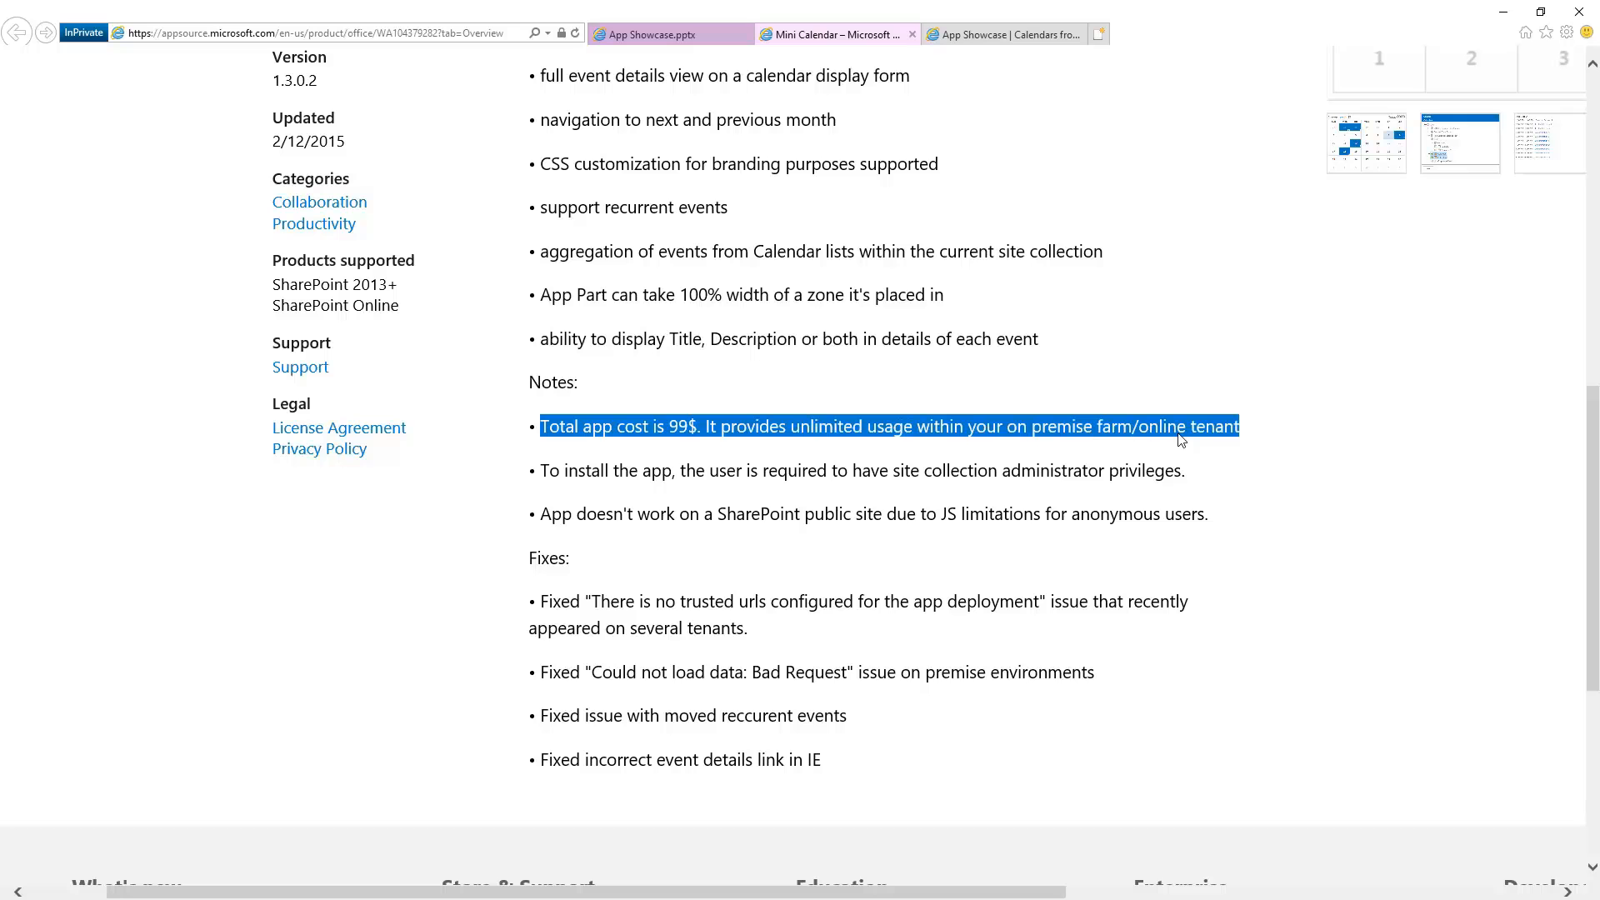
- Examine the Mini Calendar listing's version number and highlight its full list of fixes
{"action": "scroll", "coordinate": [674, 441], "scroll_direction": "up", "scroll_amount": 6}
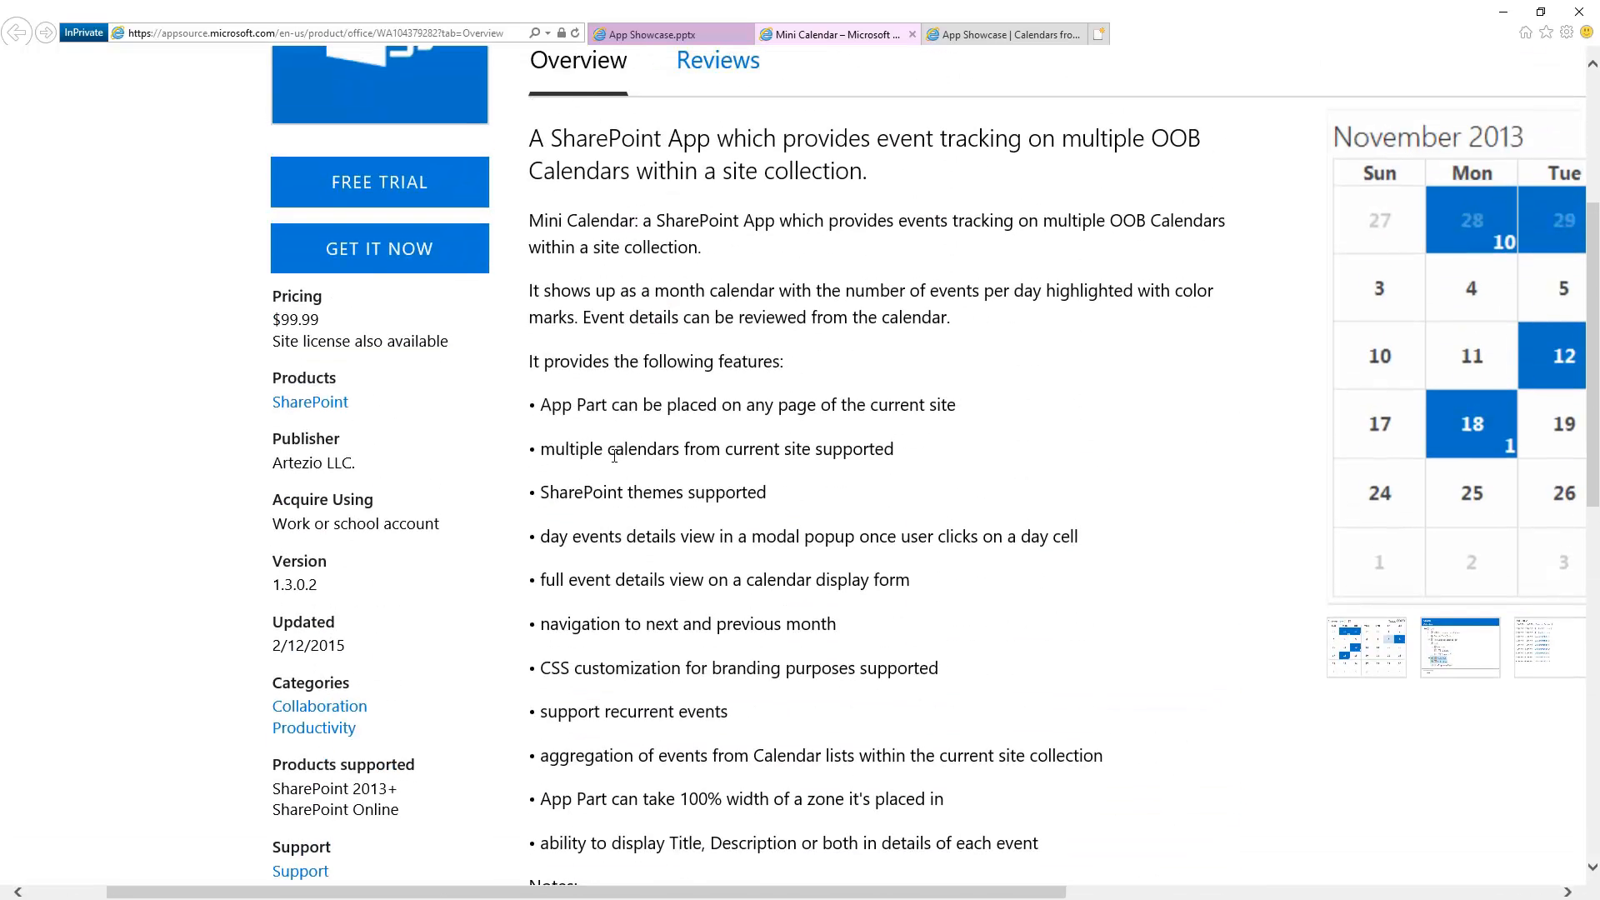
{"action": "scroll", "coordinate": [402, 419], "scroll_direction": "down", "scroll_amount": 2}
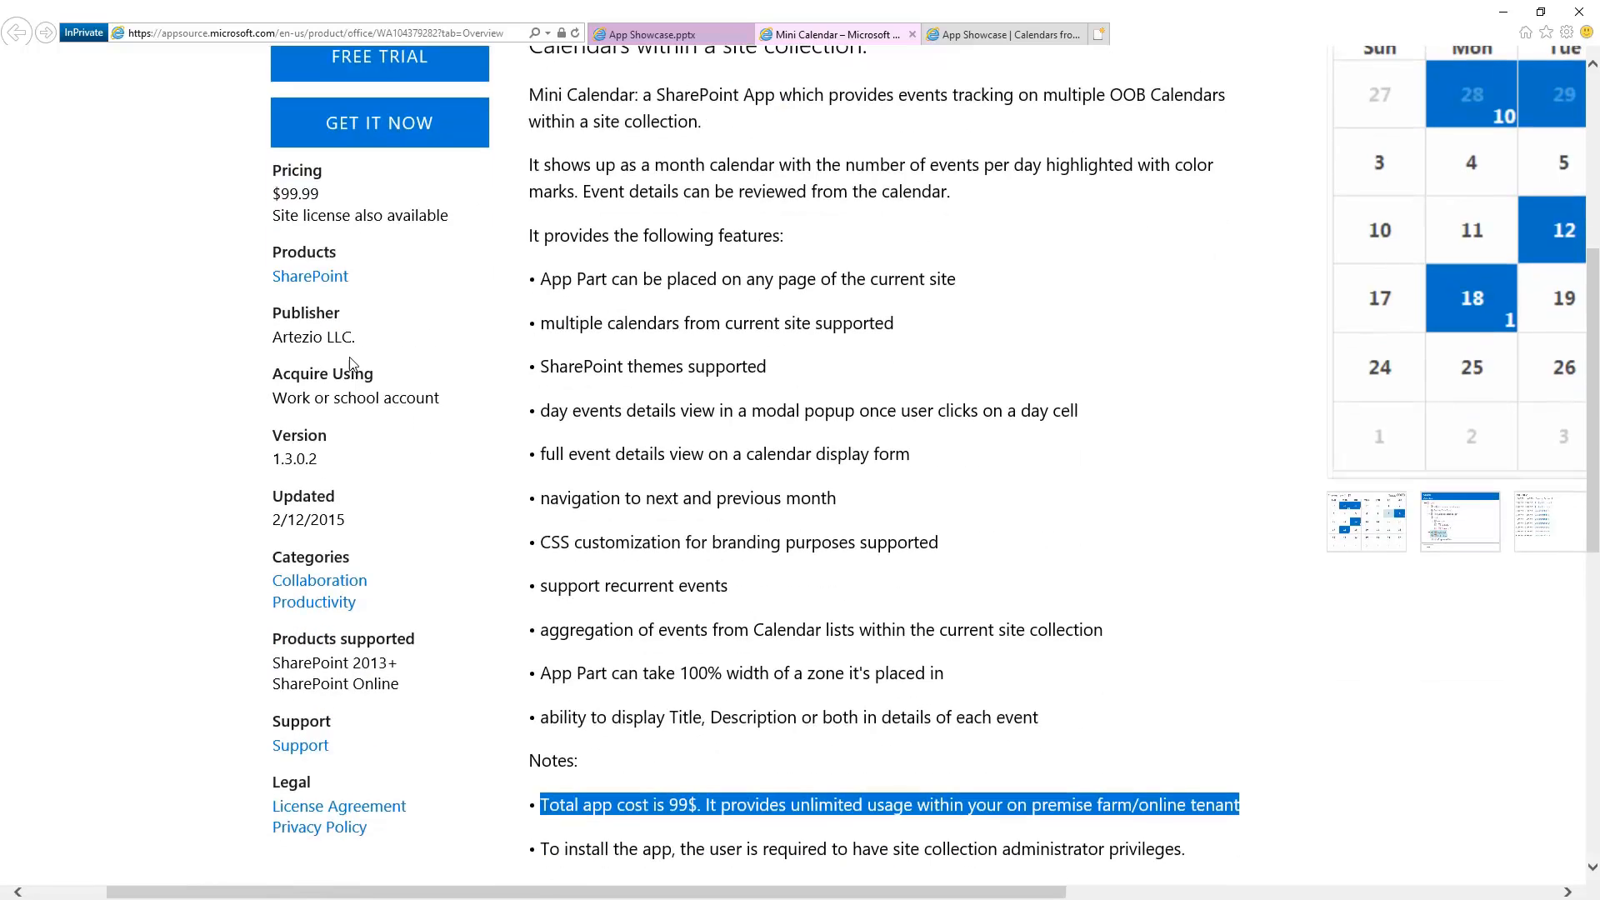
{"action": "left_click_drag", "start_coordinate": [321, 460], "coordinate": [272, 457]}
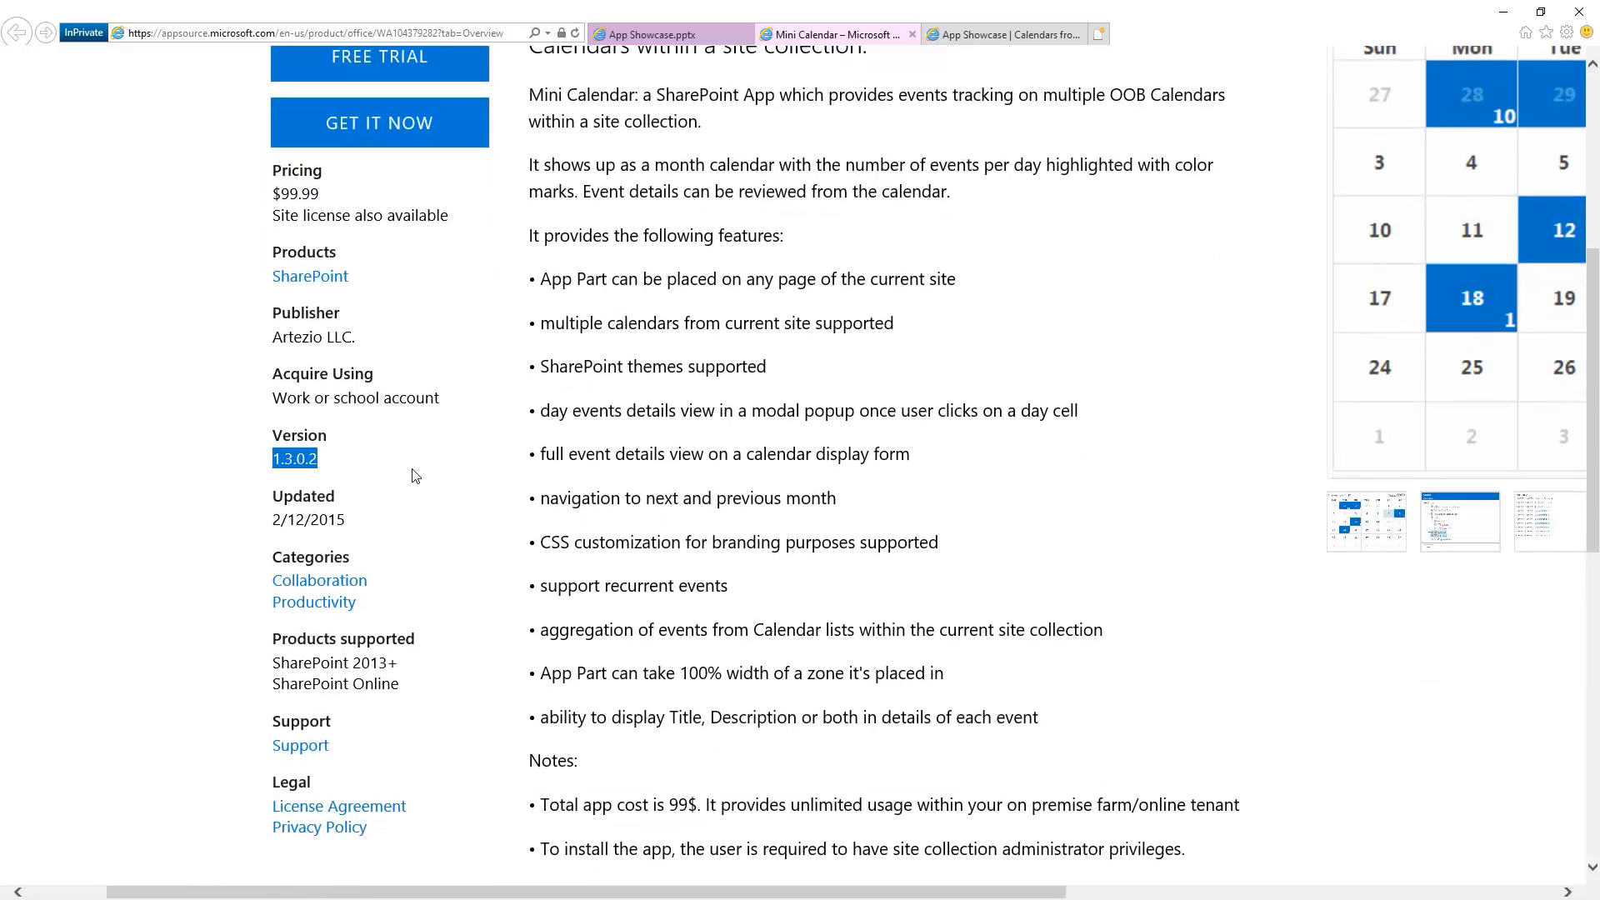
{"action": "scroll", "coordinate": [375, 533], "scroll_direction": "down", "scroll_amount": 2}
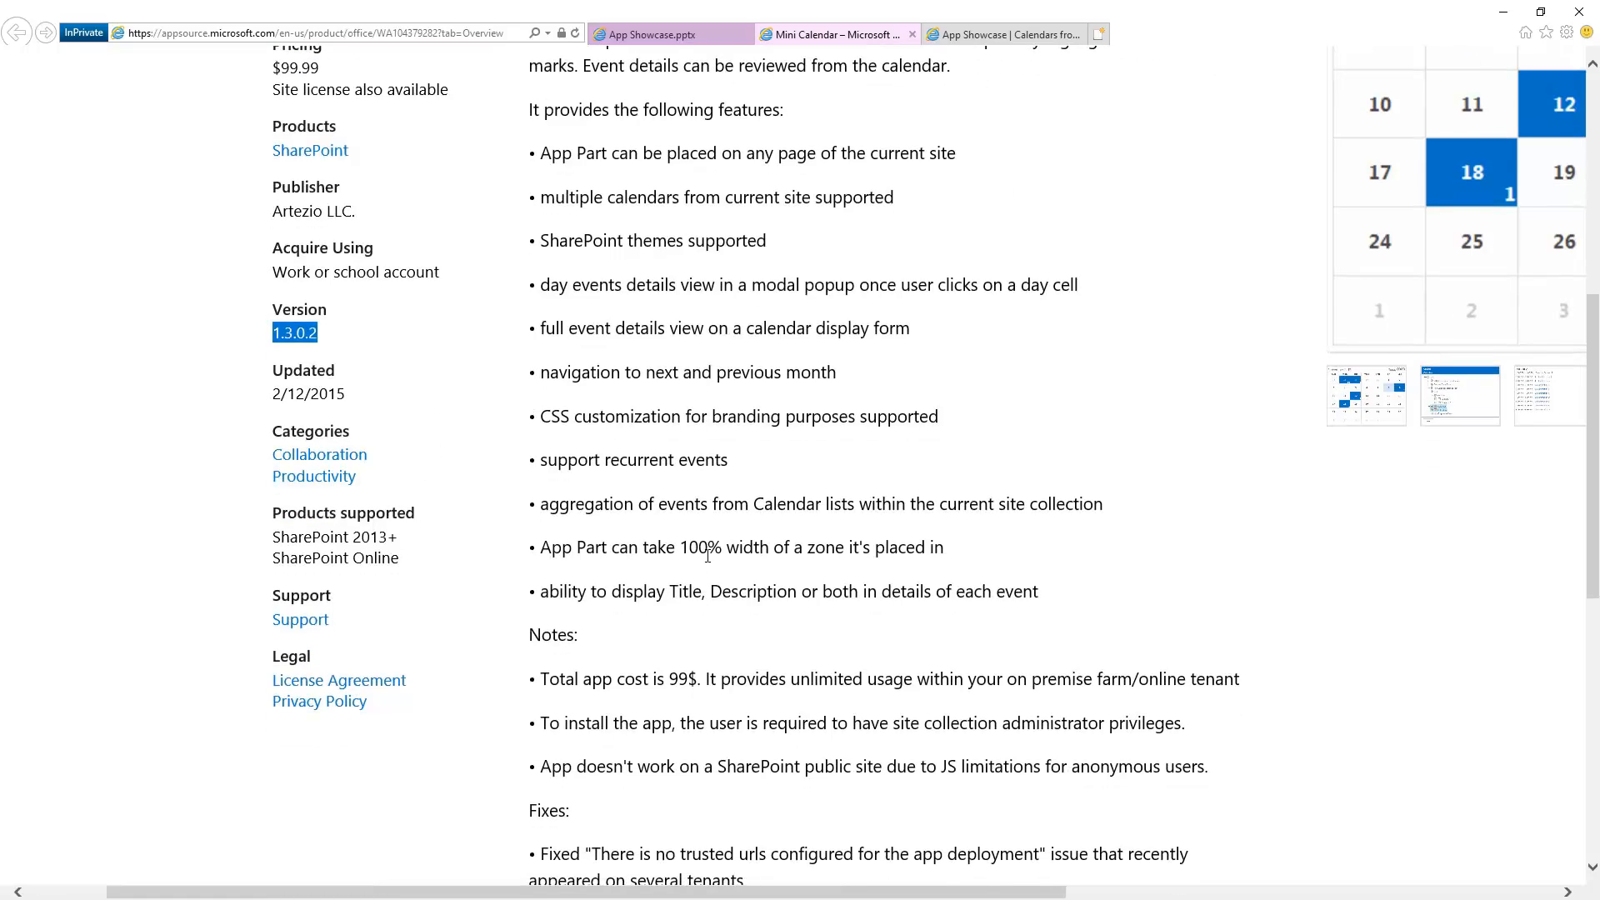
{"action": "scroll", "coordinate": [588, 577], "scroll_direction": "down", "scroll_amount": 3}
{"action": "left_click_drag", "start_coordinate": [530, 557], "coordinate": [821, 760]}
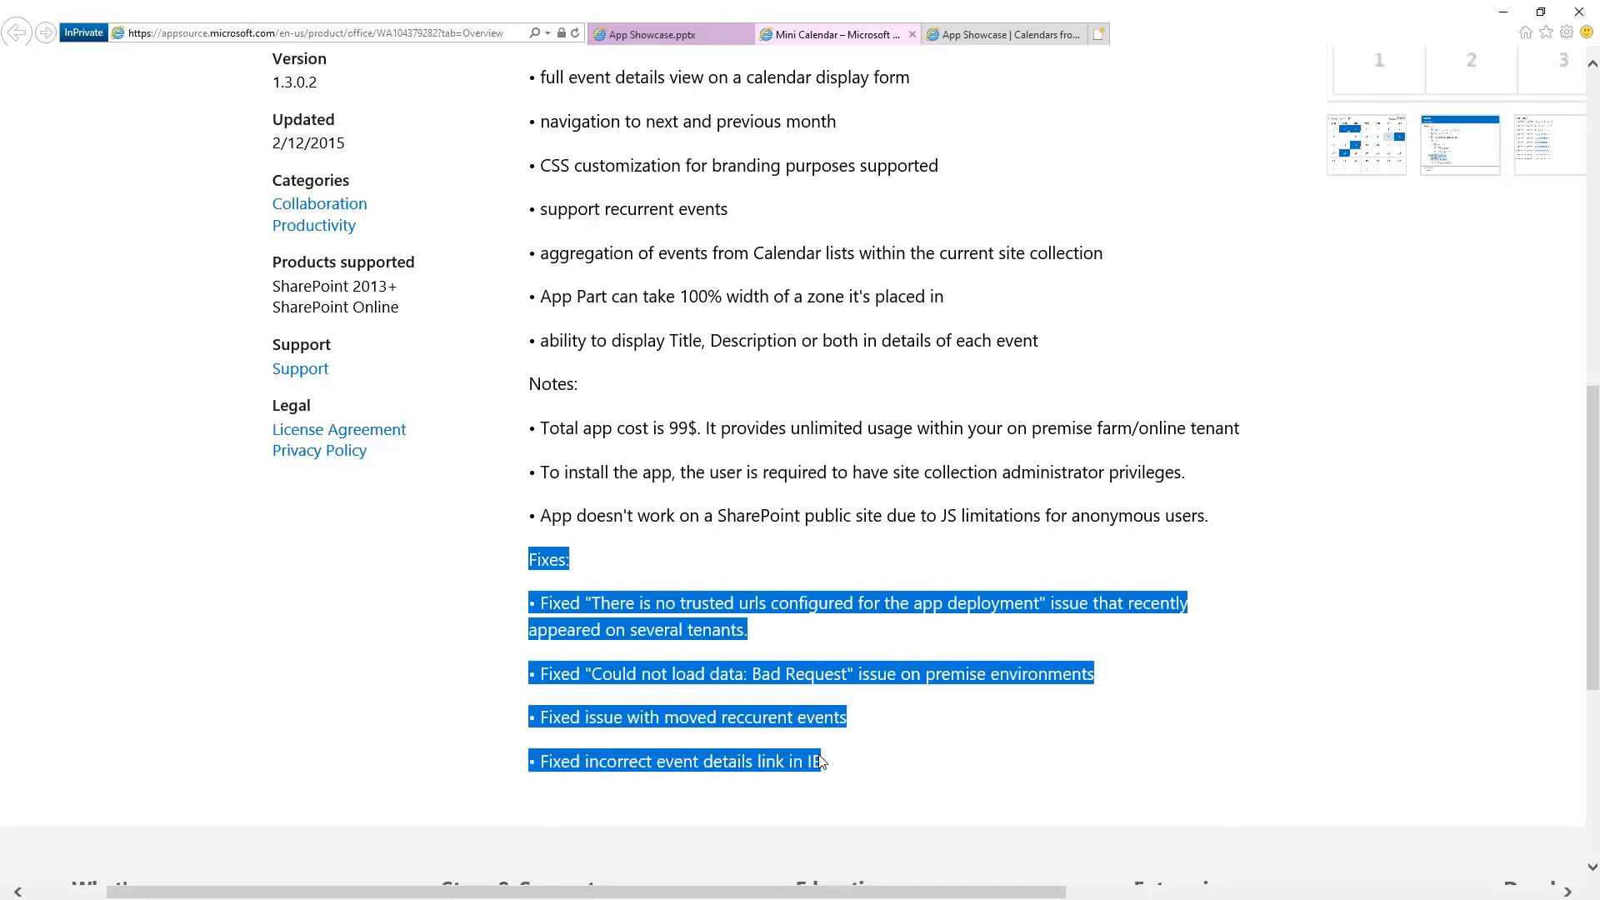
{"action": "scroll", "coordinate": [917, 642], "scroll_direction": "down", "scroll_amount": 3}
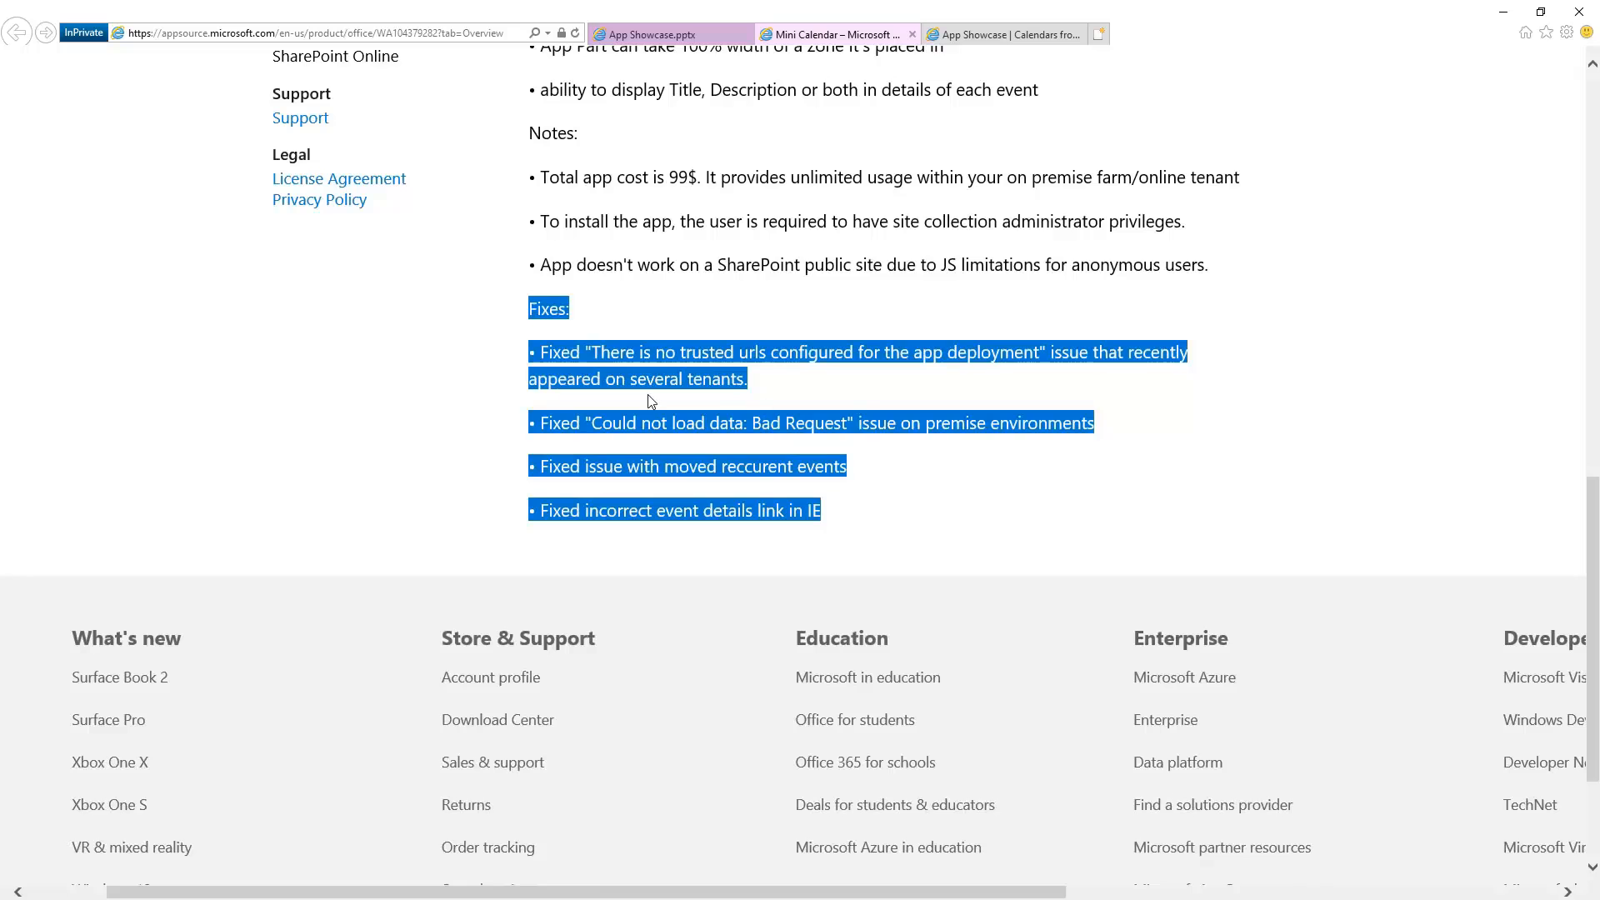
{"action": "scroll", "coordinate": [915, 347], "scroll_direction": "up", "scroll_amount": 6}
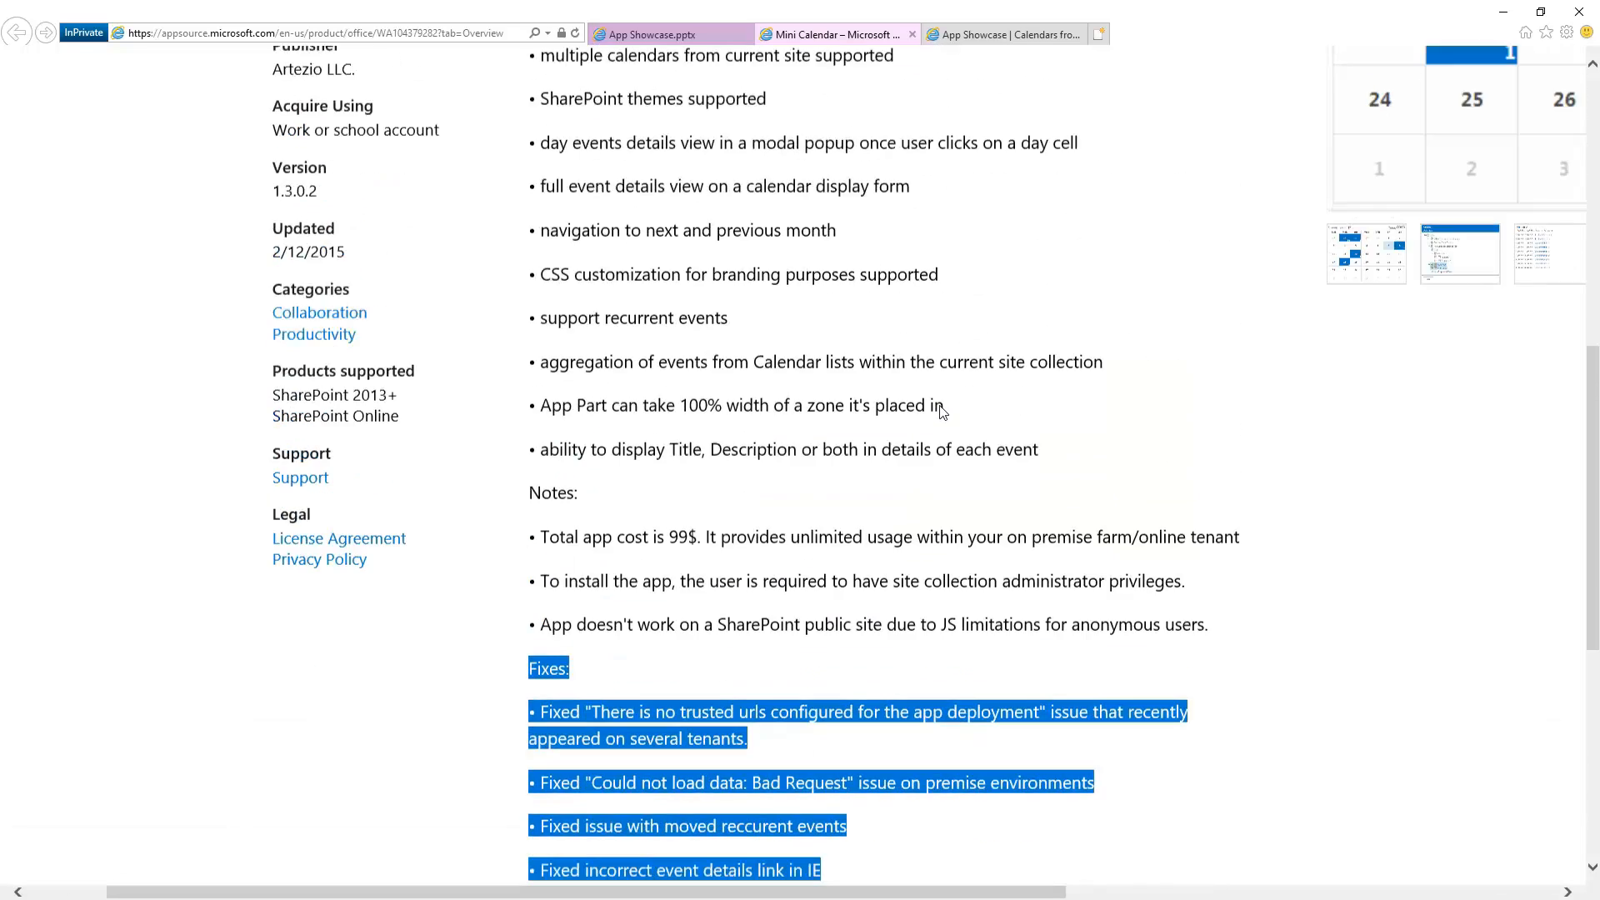
{"action": "scroll", "coordinate": [969, 455], "scroll_direction": "up", "scroll_amount": 3}
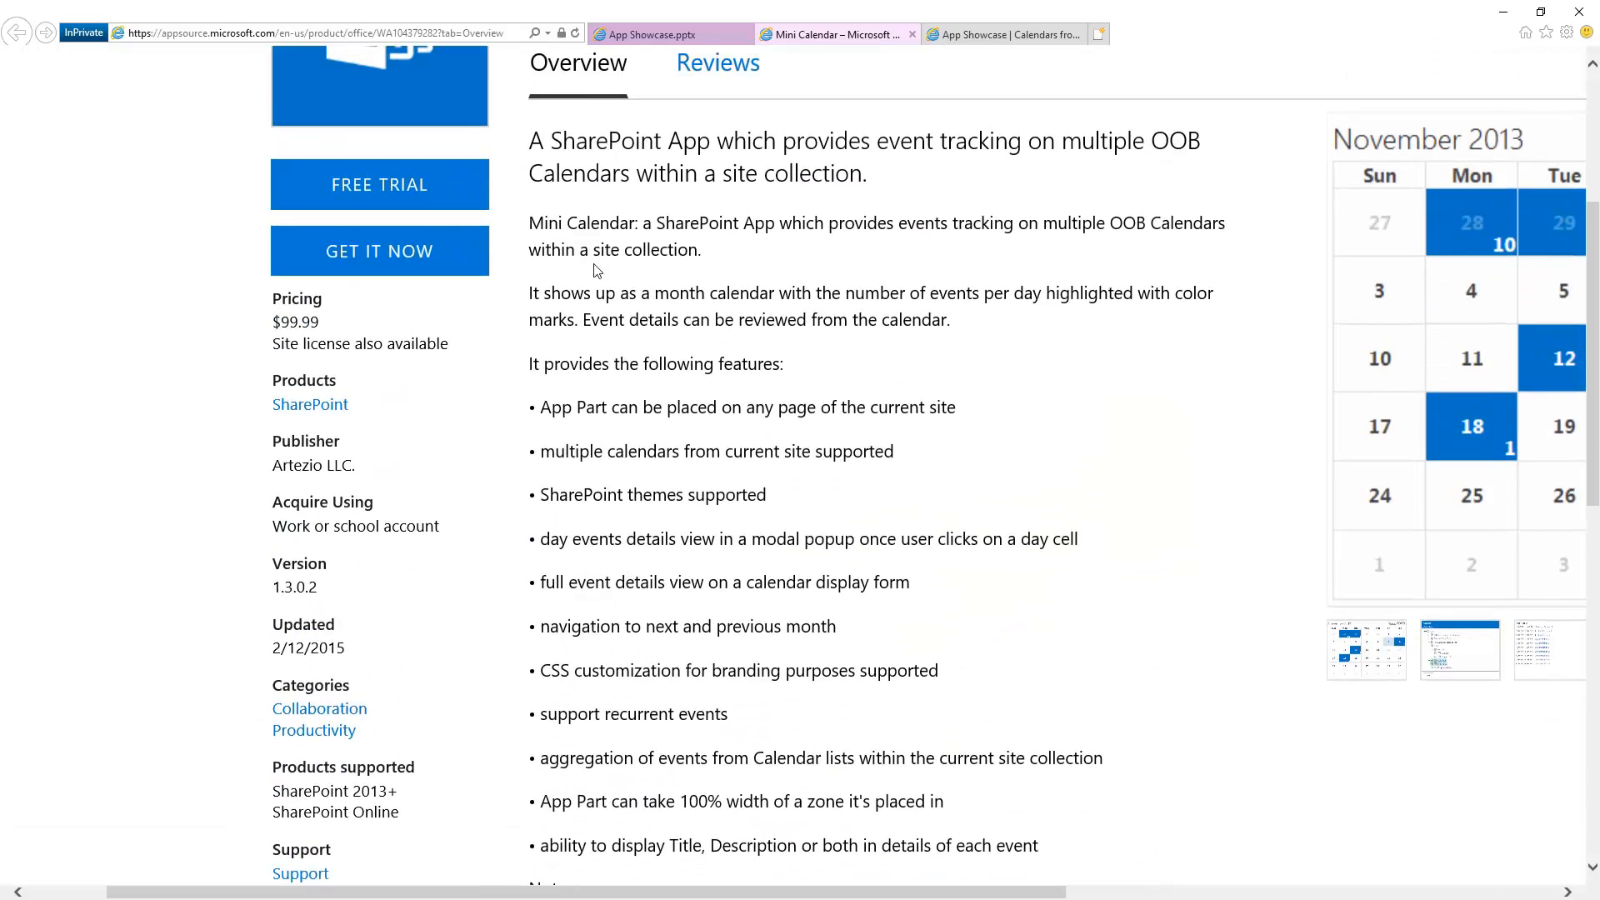
- Read Mini Calendar's description and feature list, highlighting support for multiple calendars and aggregation of events within the site collection
{"action": "left_click_drag", "start_coordinate": [550, 220], "coordinate": [638, 225]}
{"action": "scroll", "coordinate": [923, 579], "scroll_direction": "up", "scroll_amount": 4}
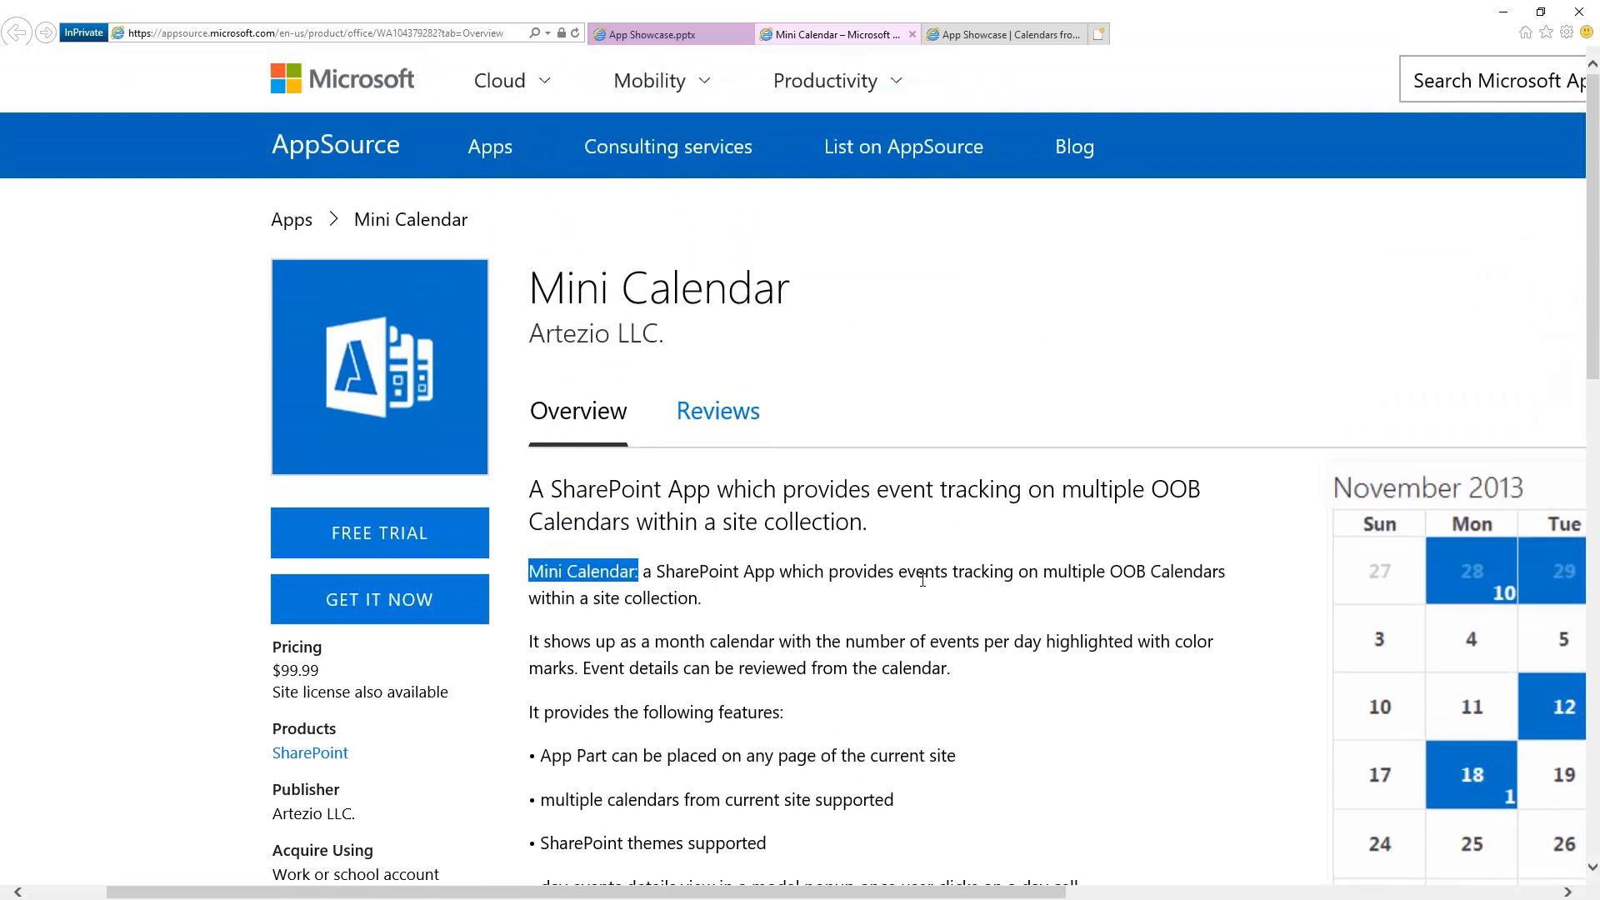
{"action": "scroll", "coordinate": [988, 614], "scroll_direction": "down", "scroll_amount": 2}
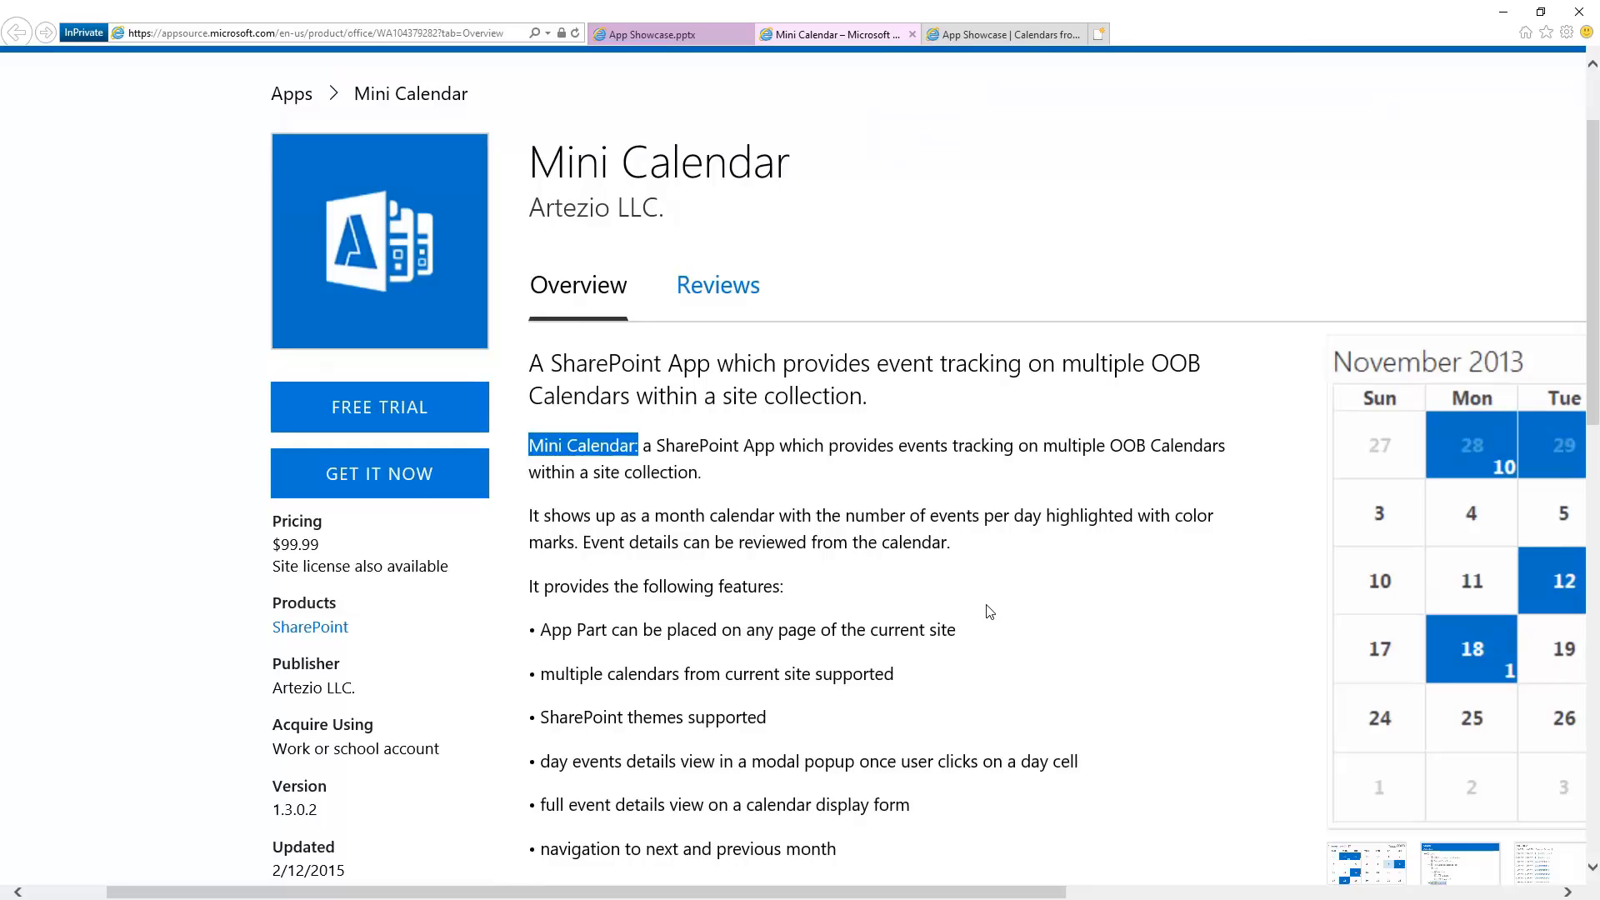
{"action": "scroll", "coordinate": [989, 612], "scroll_direction": "down", "scroll_amount": 3}
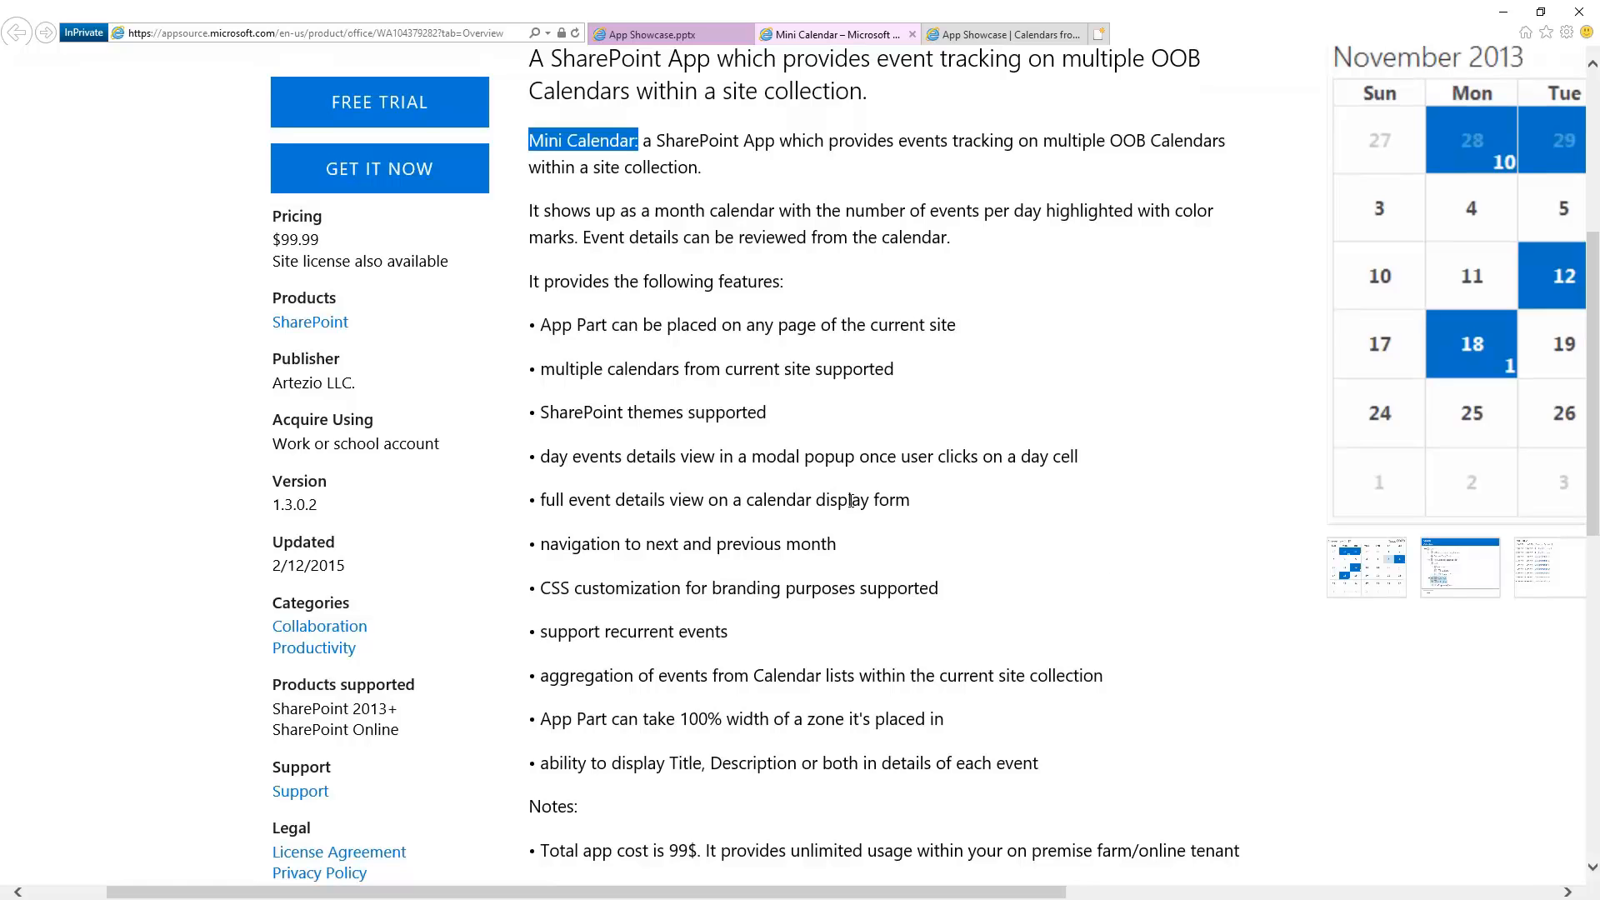
{"action": "left_click_drag", "start_coordinate": [548, 374], "coordinate": [861, 372]}
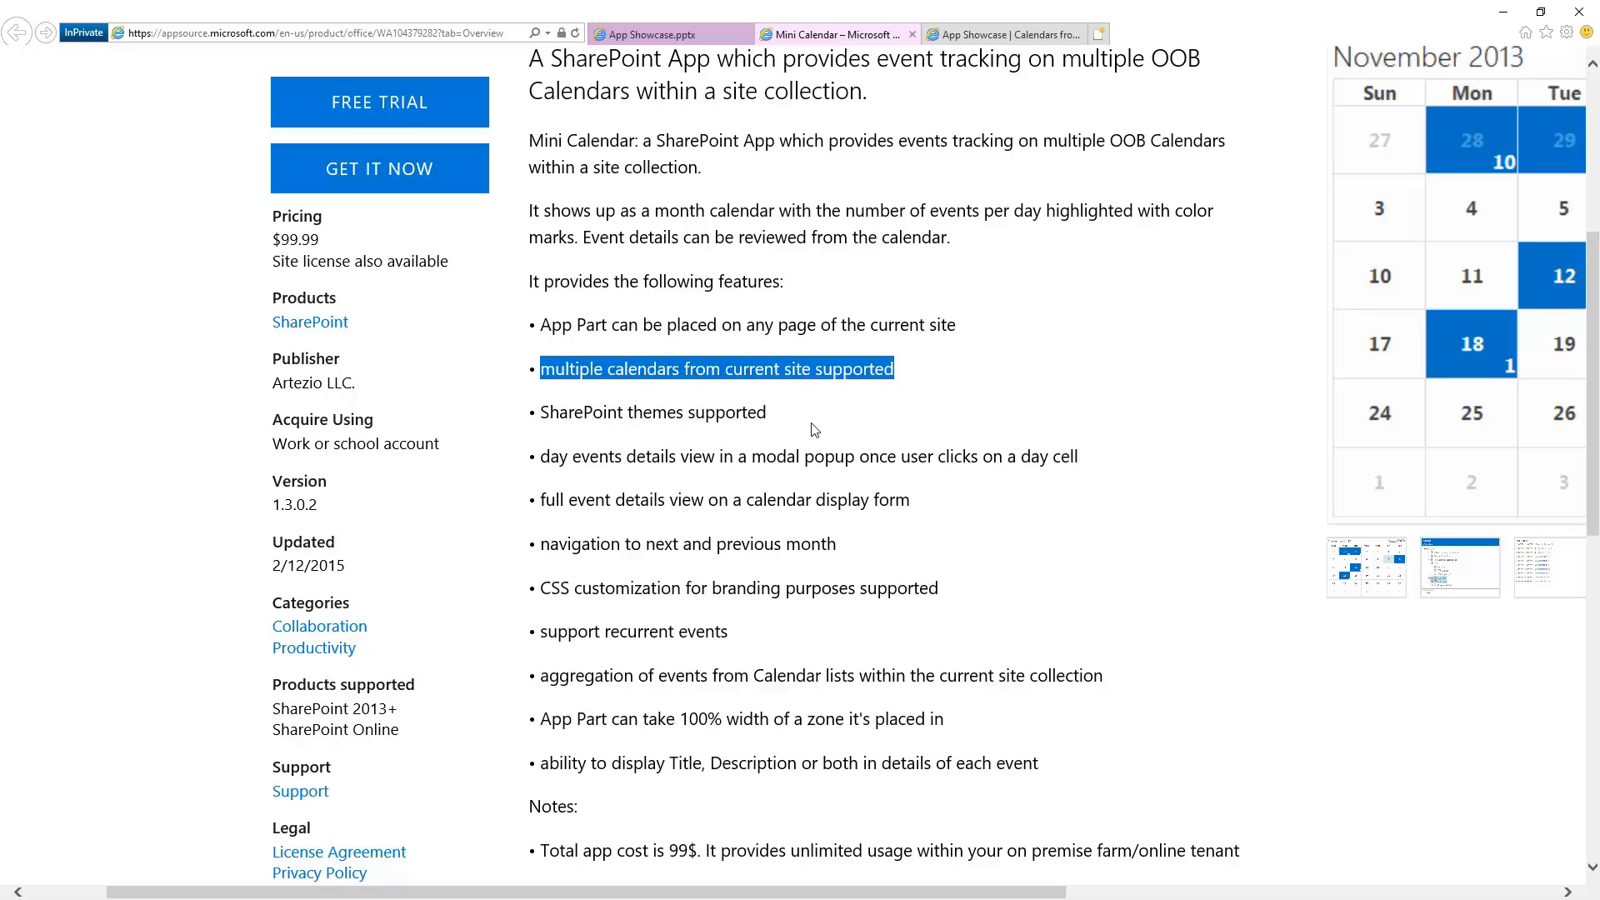
{"action": "scroll", "coordinate": [633, 563], "scroll_direction": "down", "scroll_amount": 1}
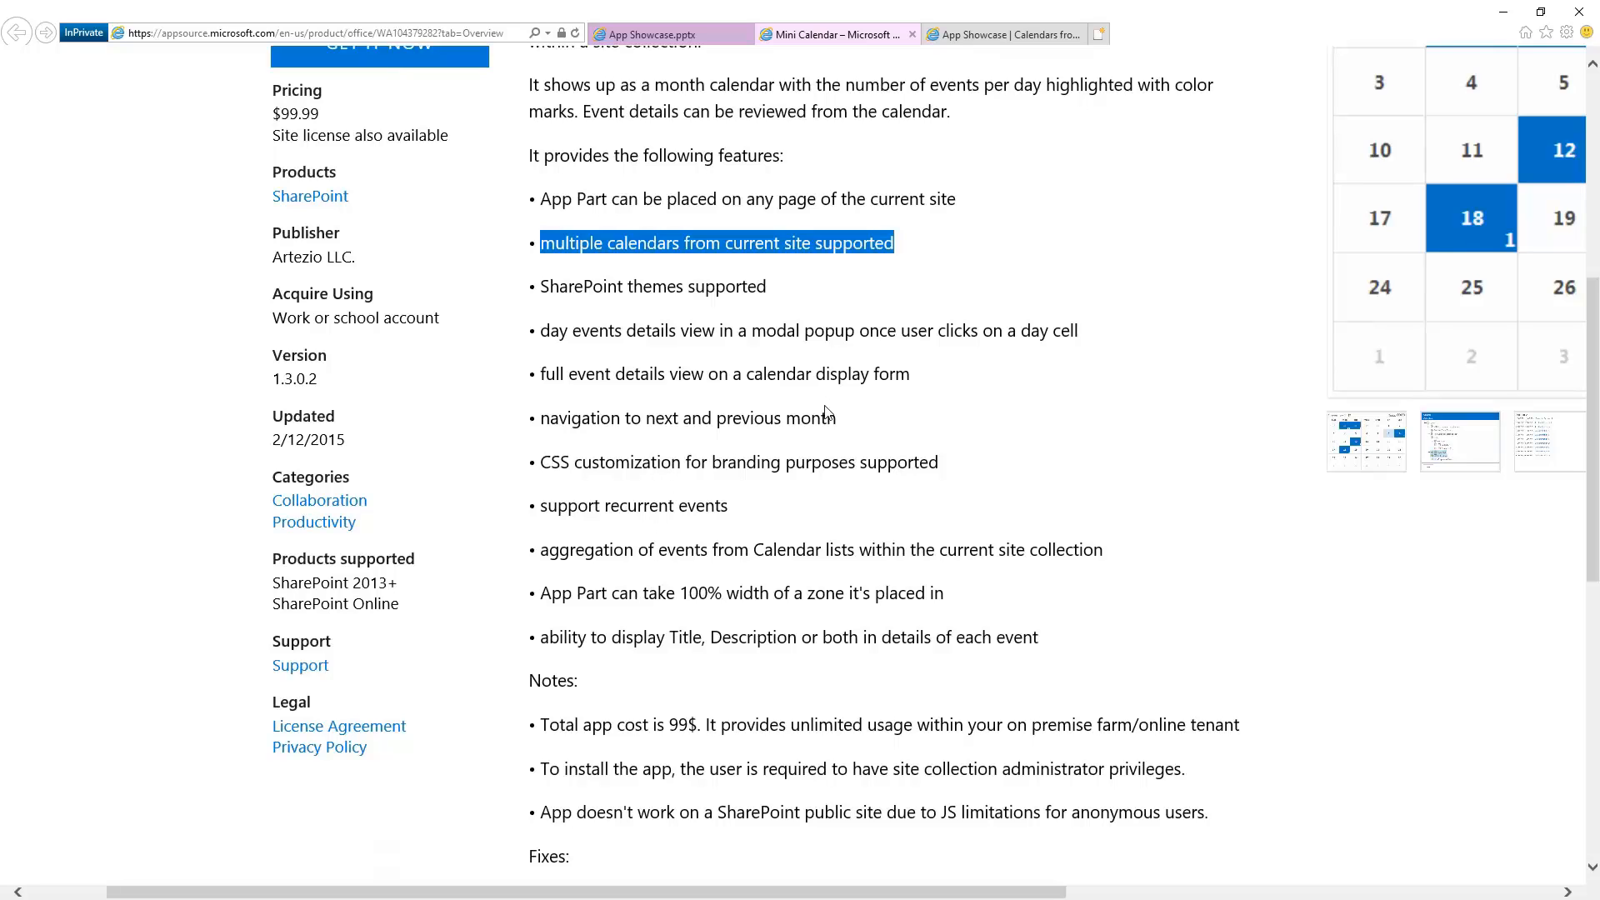
{"action": "left_click_drag", "start_coordinate": [541, 552], "coordinate": [1063, 556]}
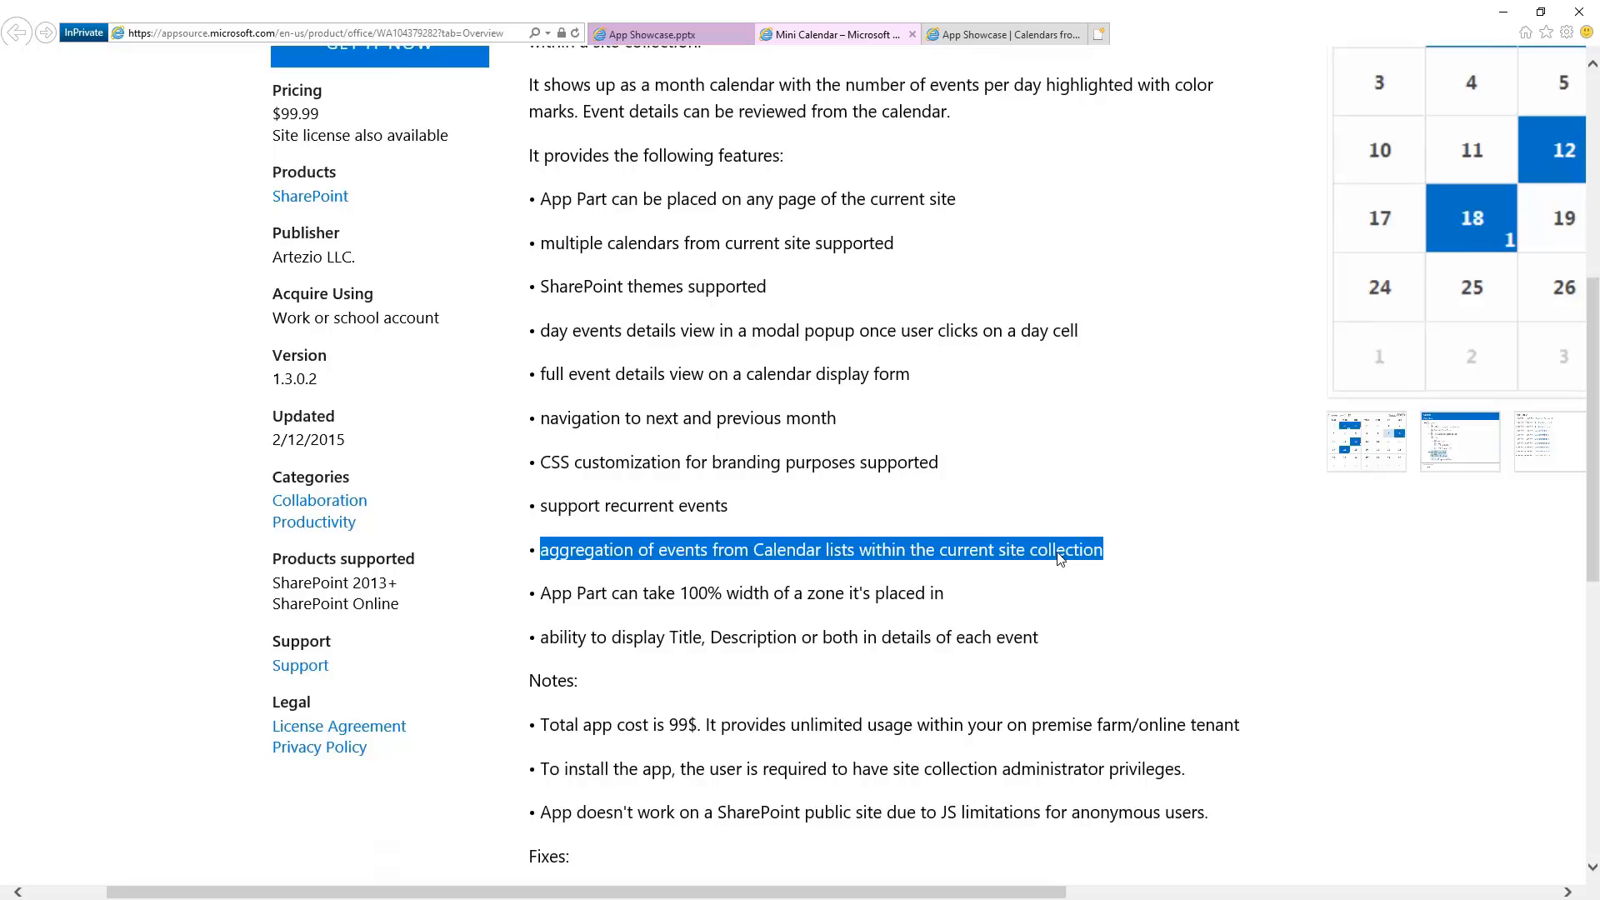
{"action": "left_click", "coordinate": [845, 474]}
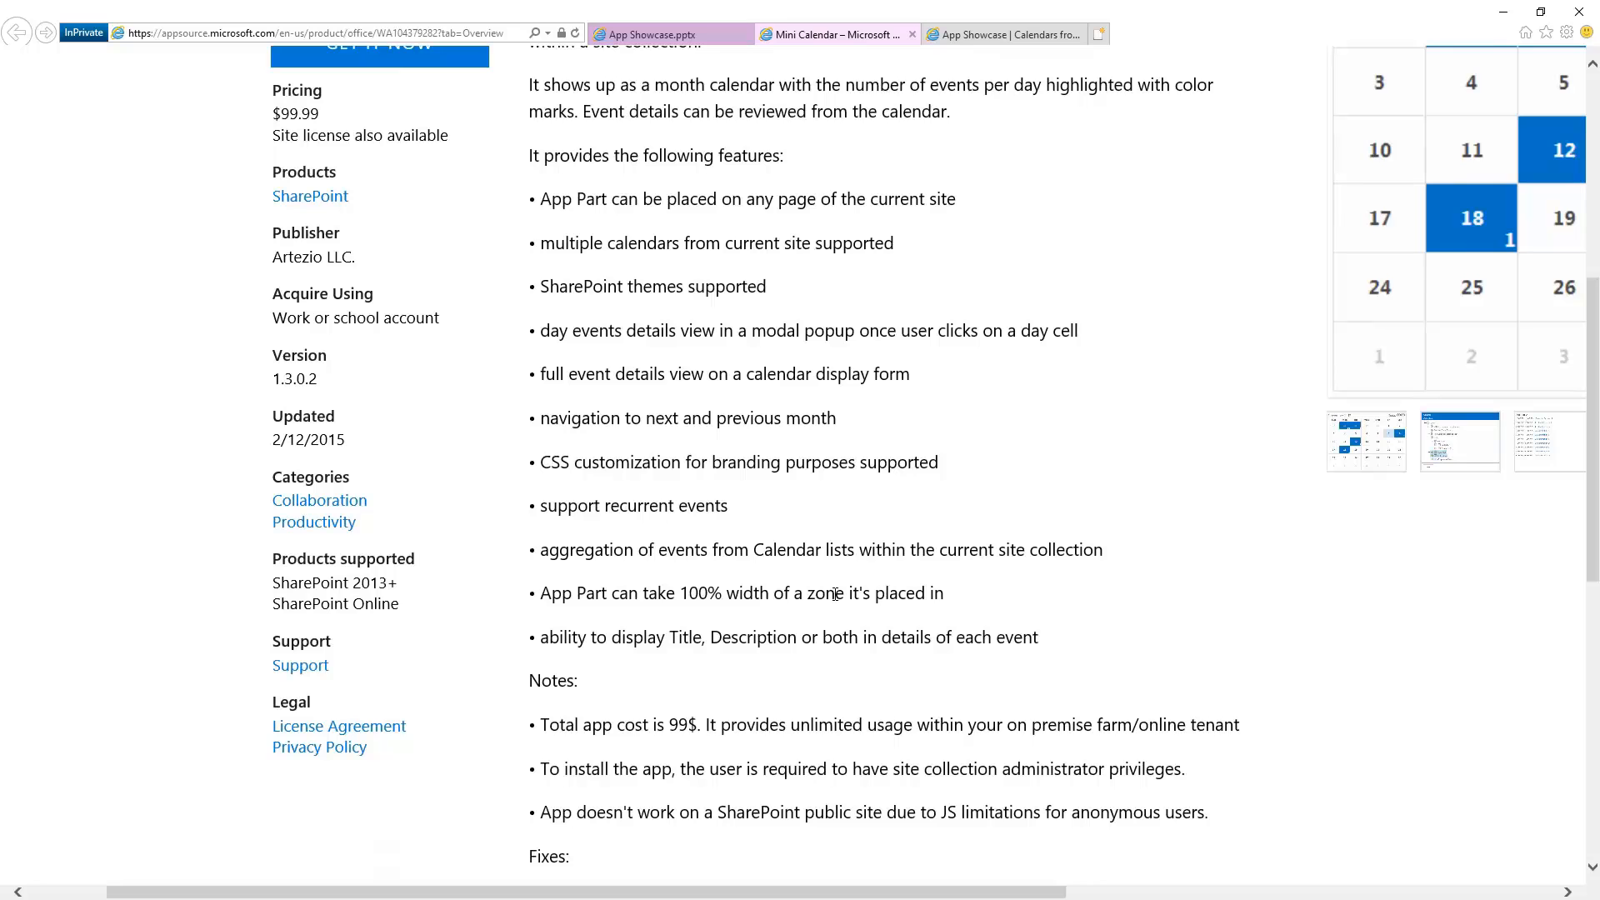
- View the listing's gallery images of the calendar selection settings, the day's event list, and the dark and green calendar themes
{"action": "scroll", "coordinate": [834, 594], "scroll_direction": "up", "scroll_amount": 3}
{"action": "scroll", "coordinate": [835, 594], "scroll_direction": "right", "scroll_amount": 7}
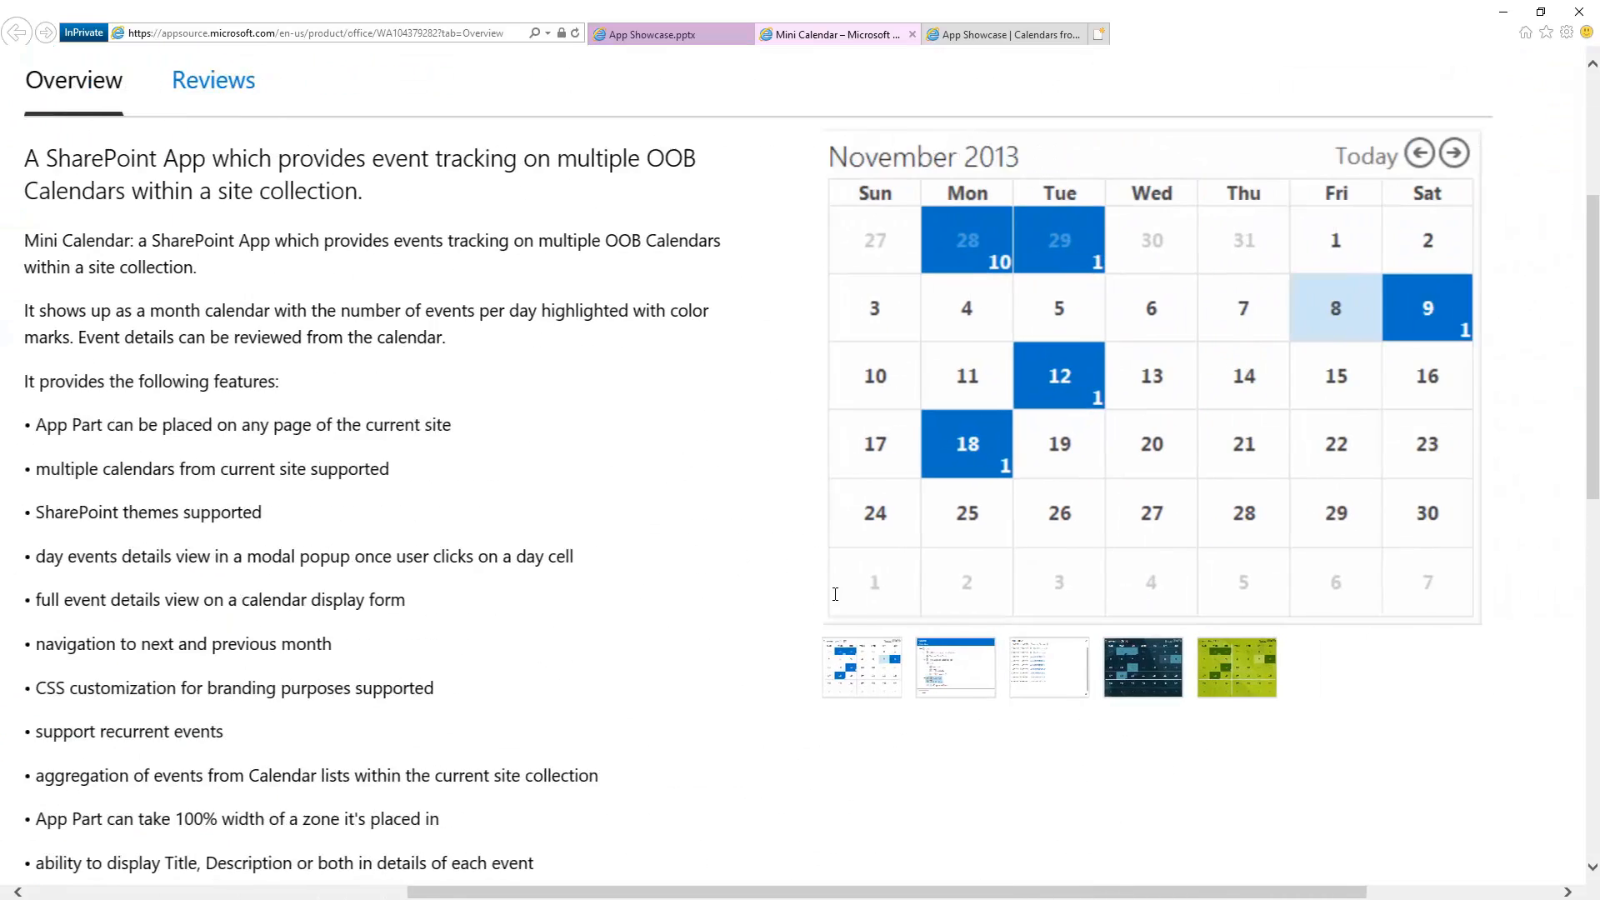
{"action": "scroll", "coordinate": [835, 594], "scroll_direction": "right", "scroll_amount": 3}
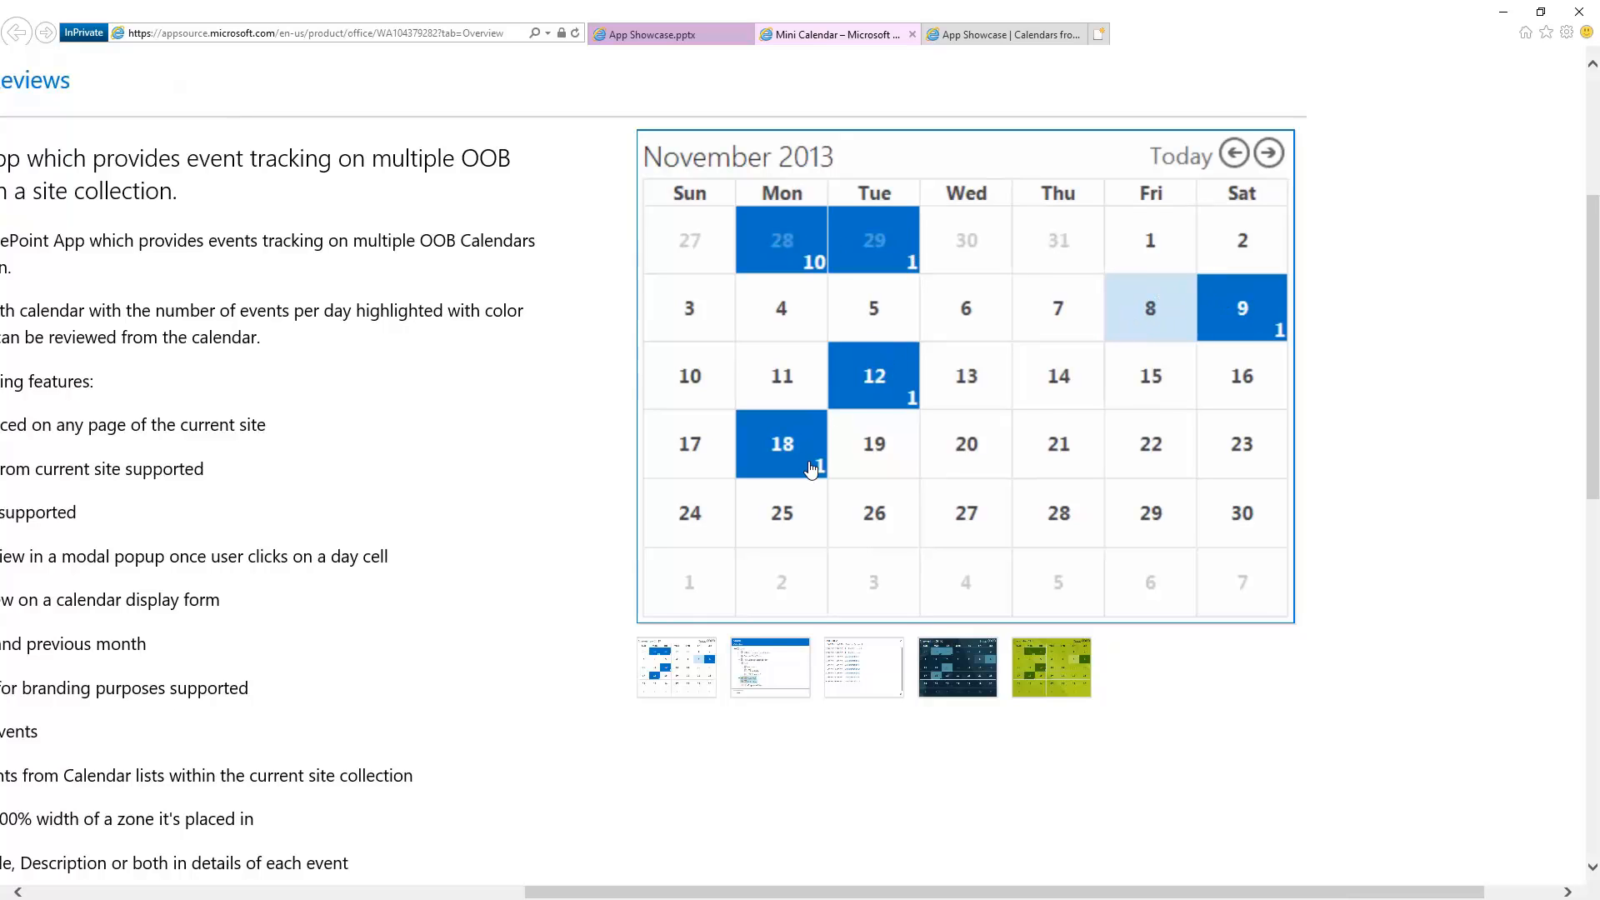
{"action": "left_click", "coordinate": [794, 677]}
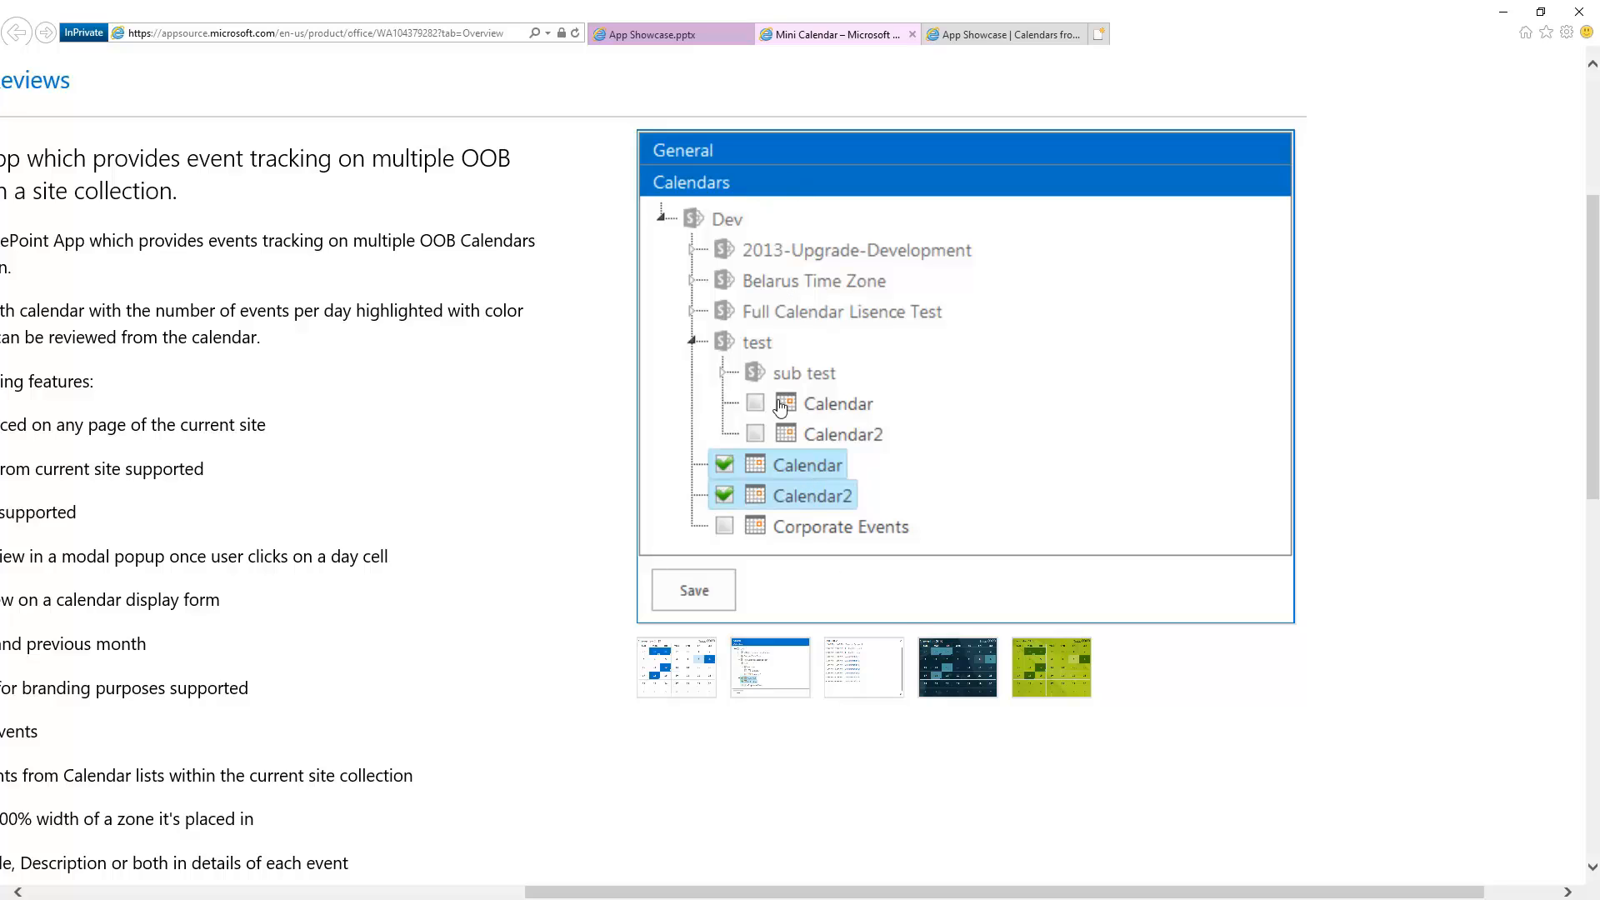
{"action": "left_click", "coordinate": [881, 662]}
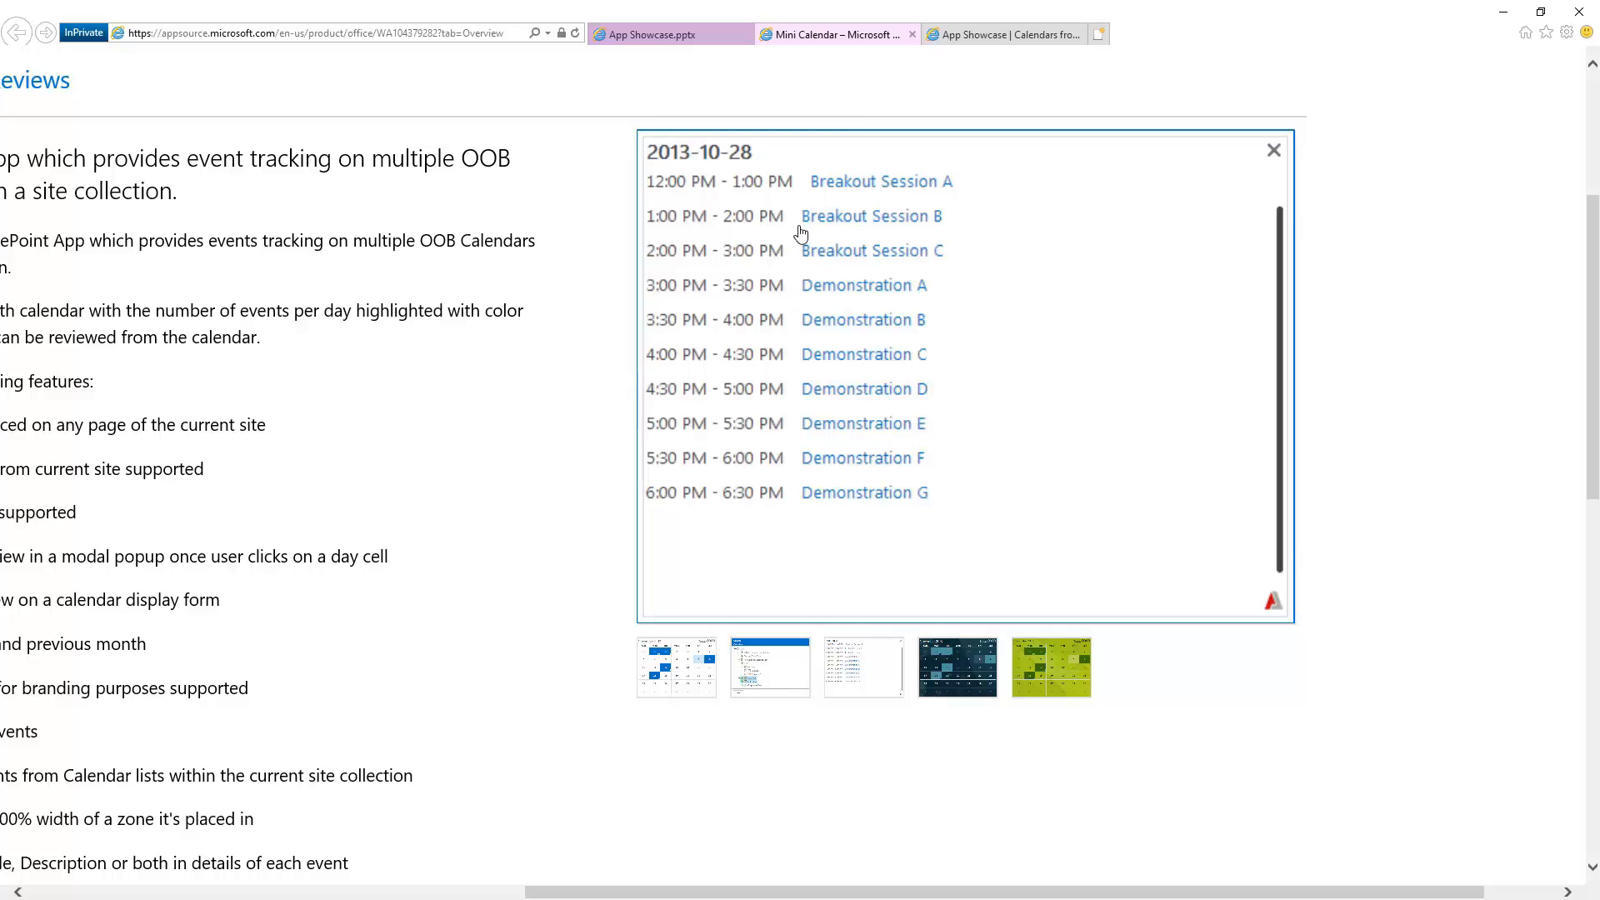
{"action": "left_click", "coordinate": [979, 670]}
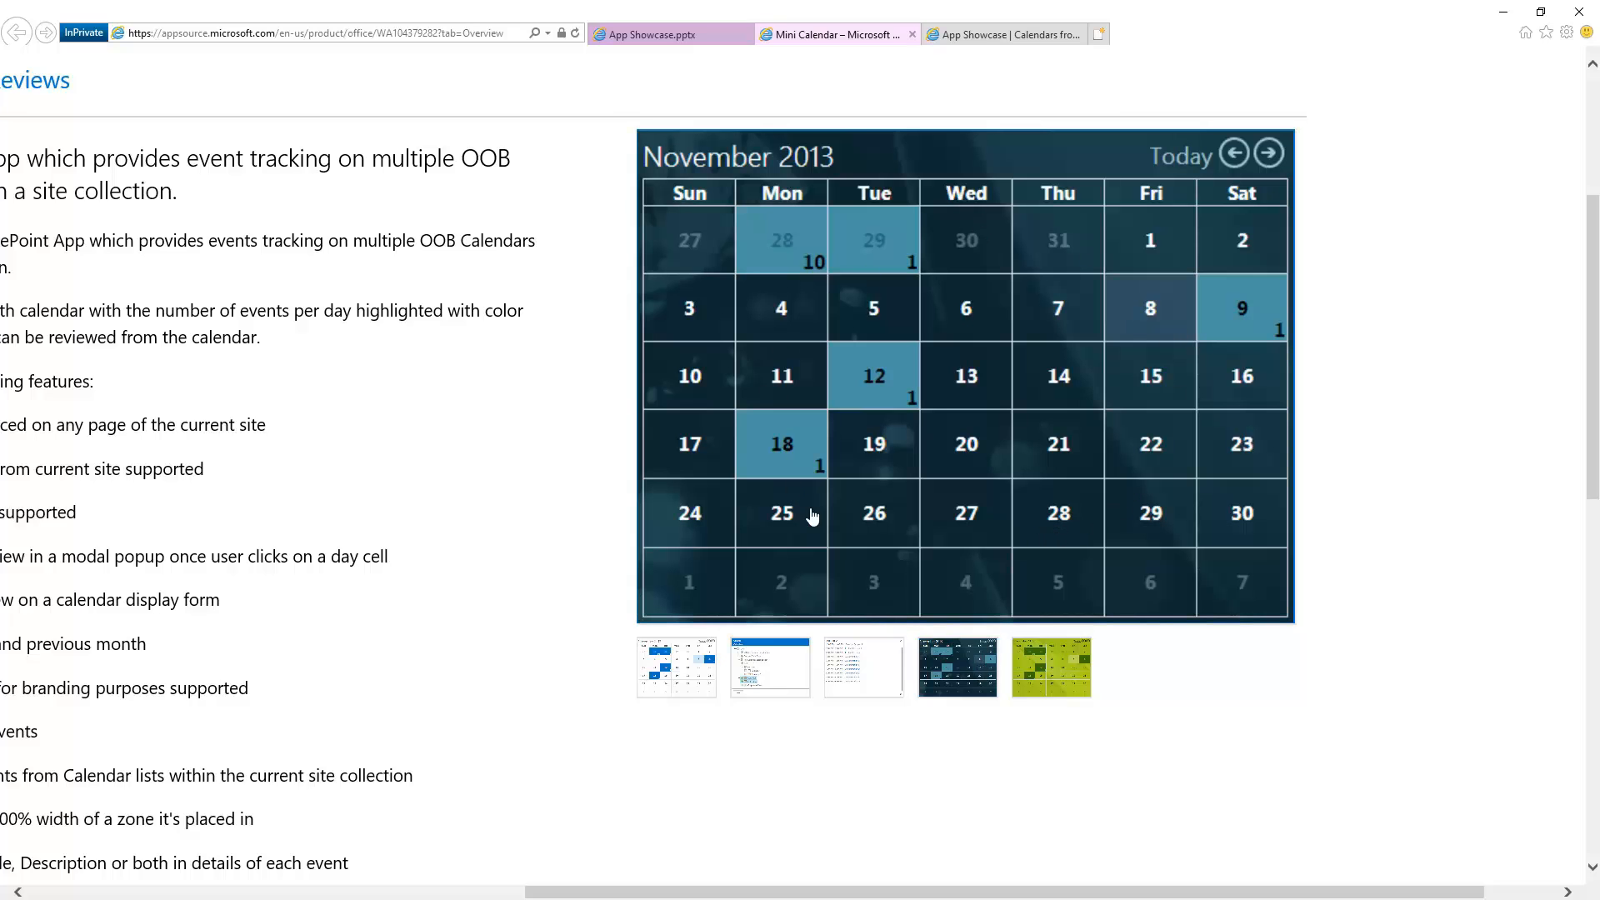
{"action": "left_click", "coordinate": [1054, 677]}
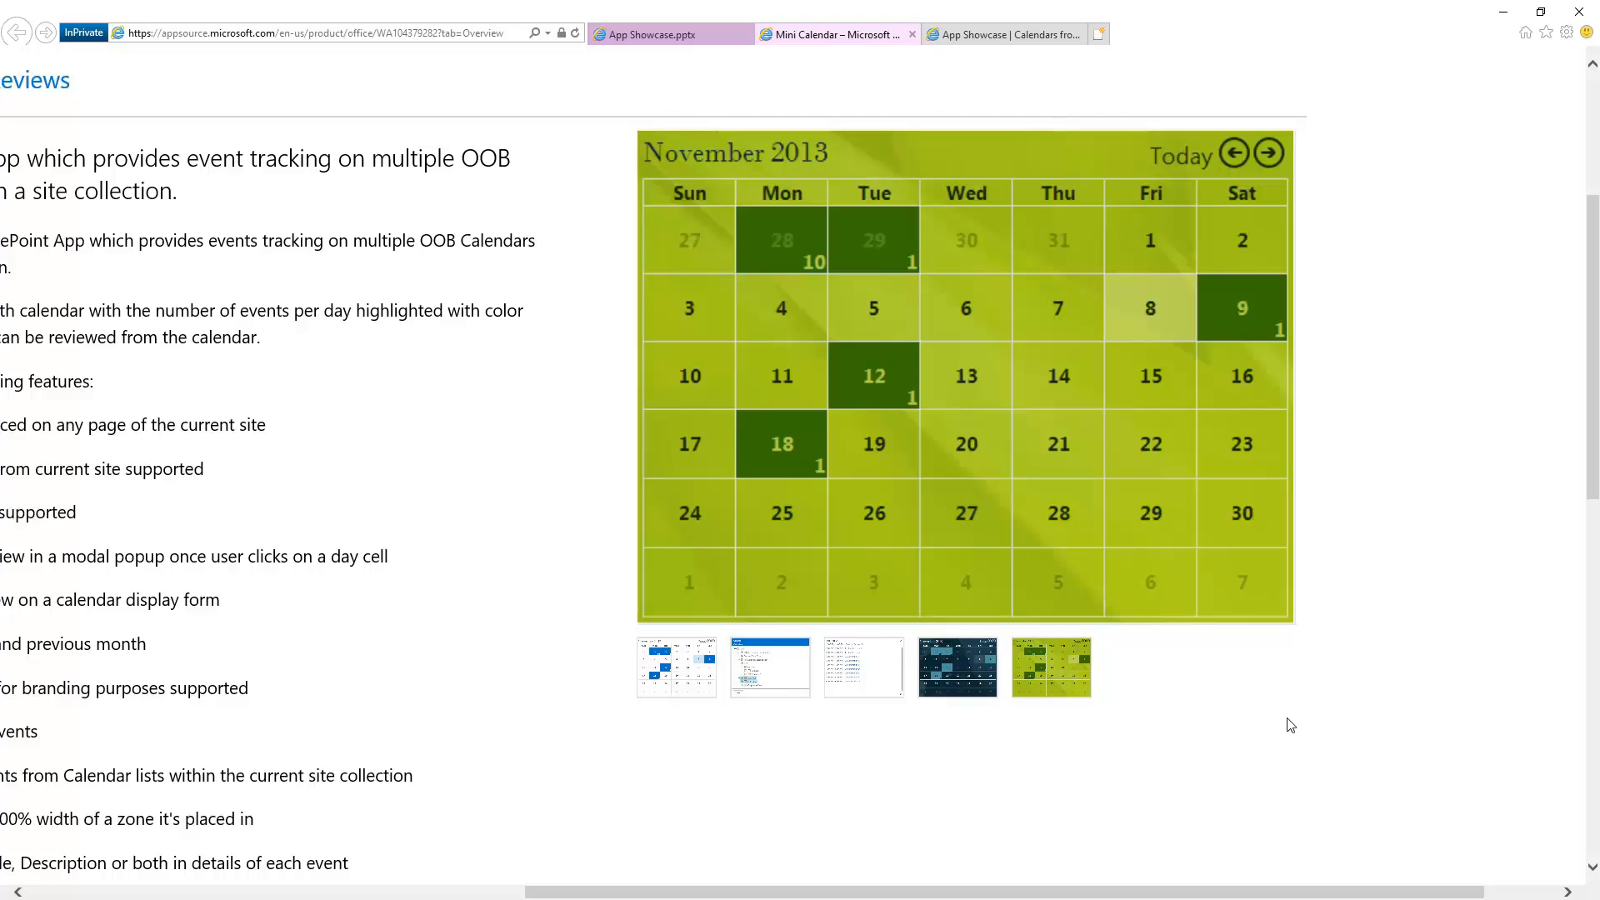
{"action": "key", "text": "ctrl+0"}
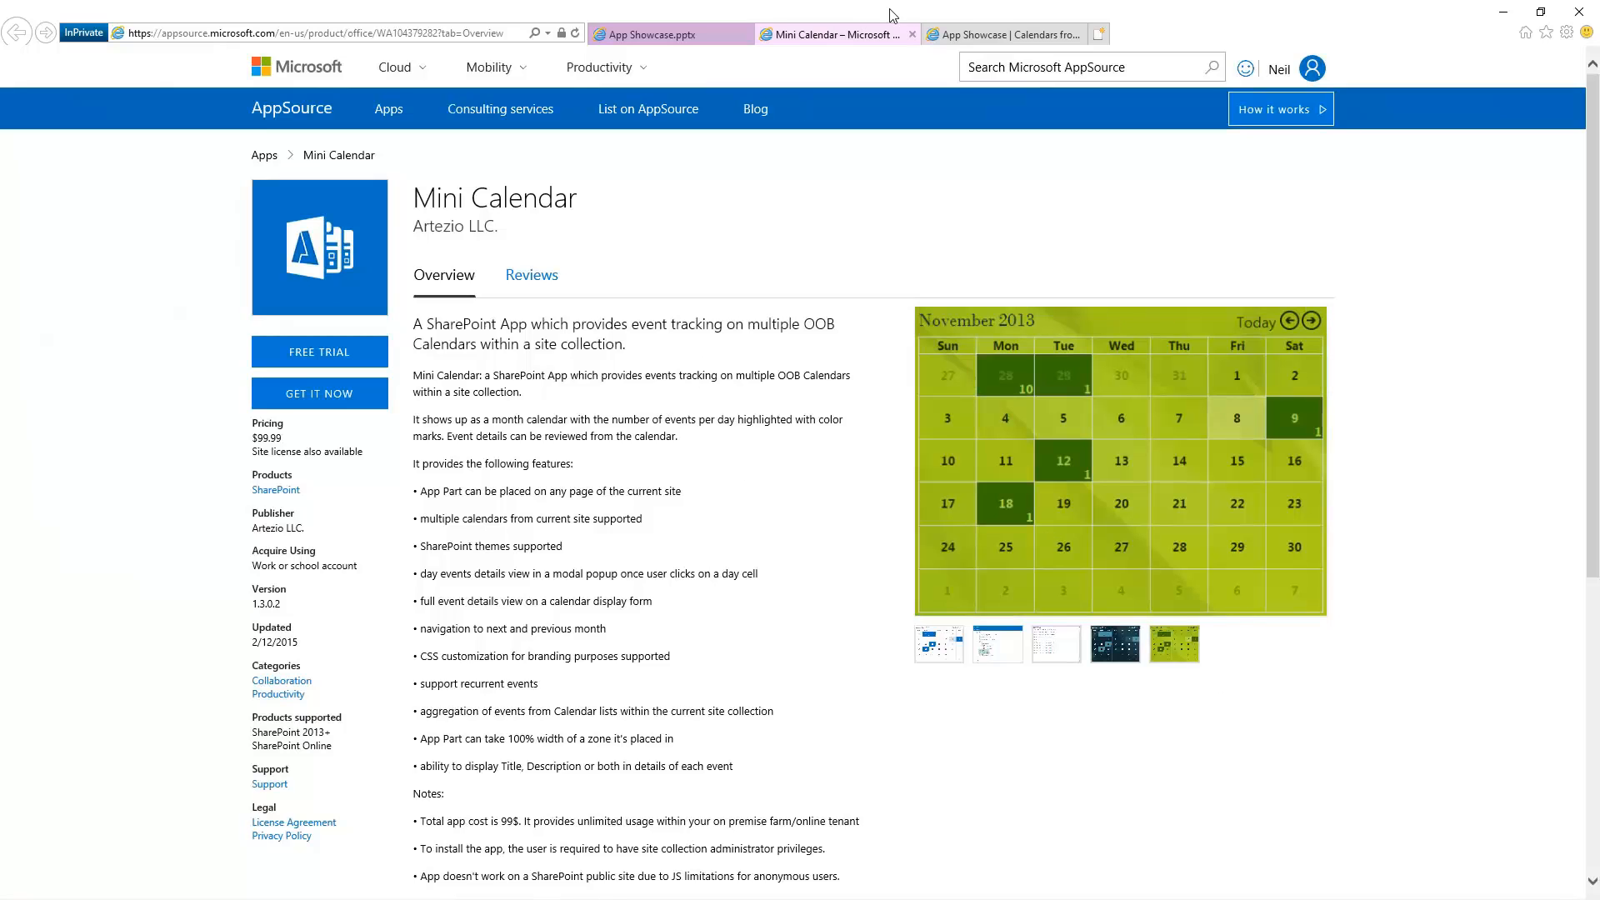
- Go to the App Showcase SharePoint site's contents and open the Artezio Mini Calendar Lite app
{"action": "left_click", "coordinate": [997, 36]}
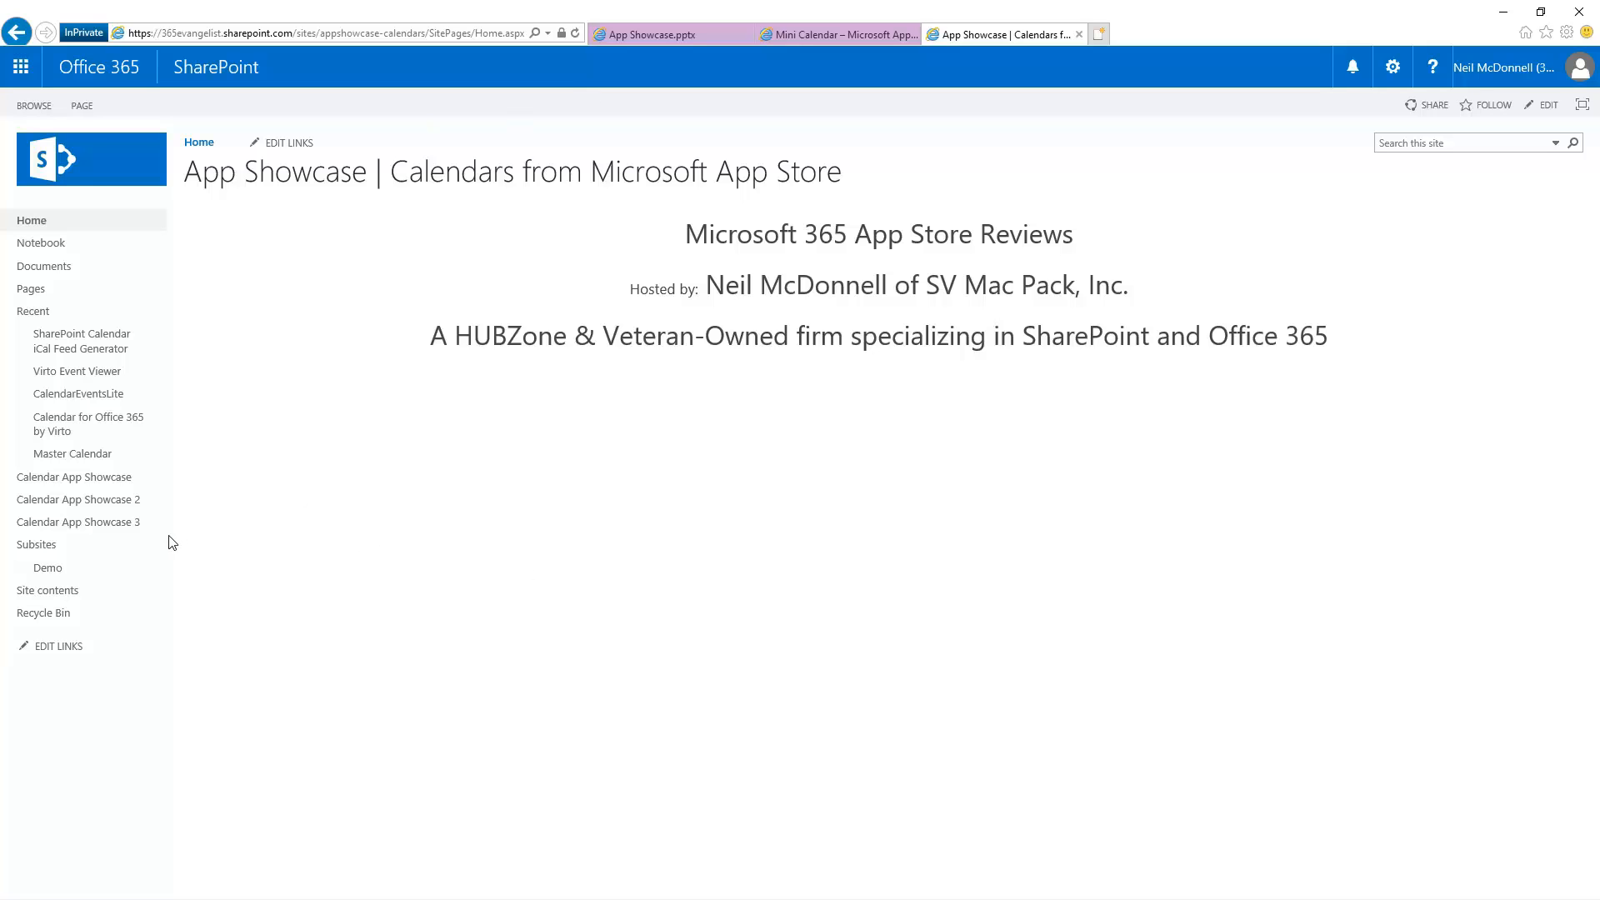
{"action": "left_click", "coordinate": [53, 593]}
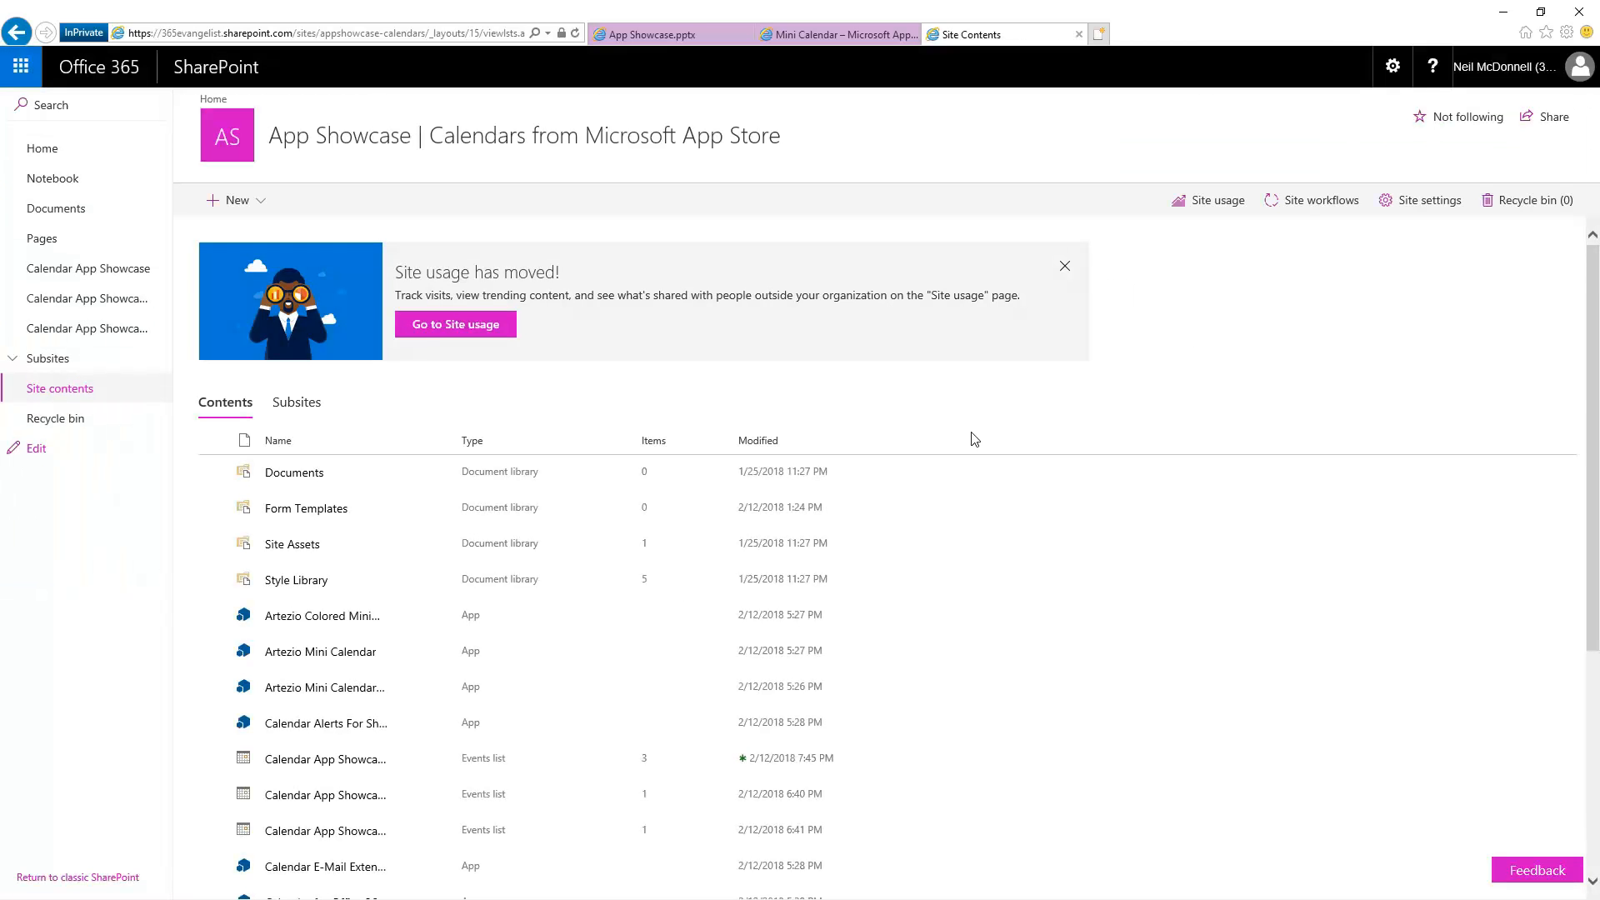
{"action": "scroll", "coordinate": [1000, 450], "scroll_direction": "down", "scroll_amount": 2}
{"action": "scroll", "coordinate": [1016, 463], "scroll_direction": "up", "scroll_amount": 5}
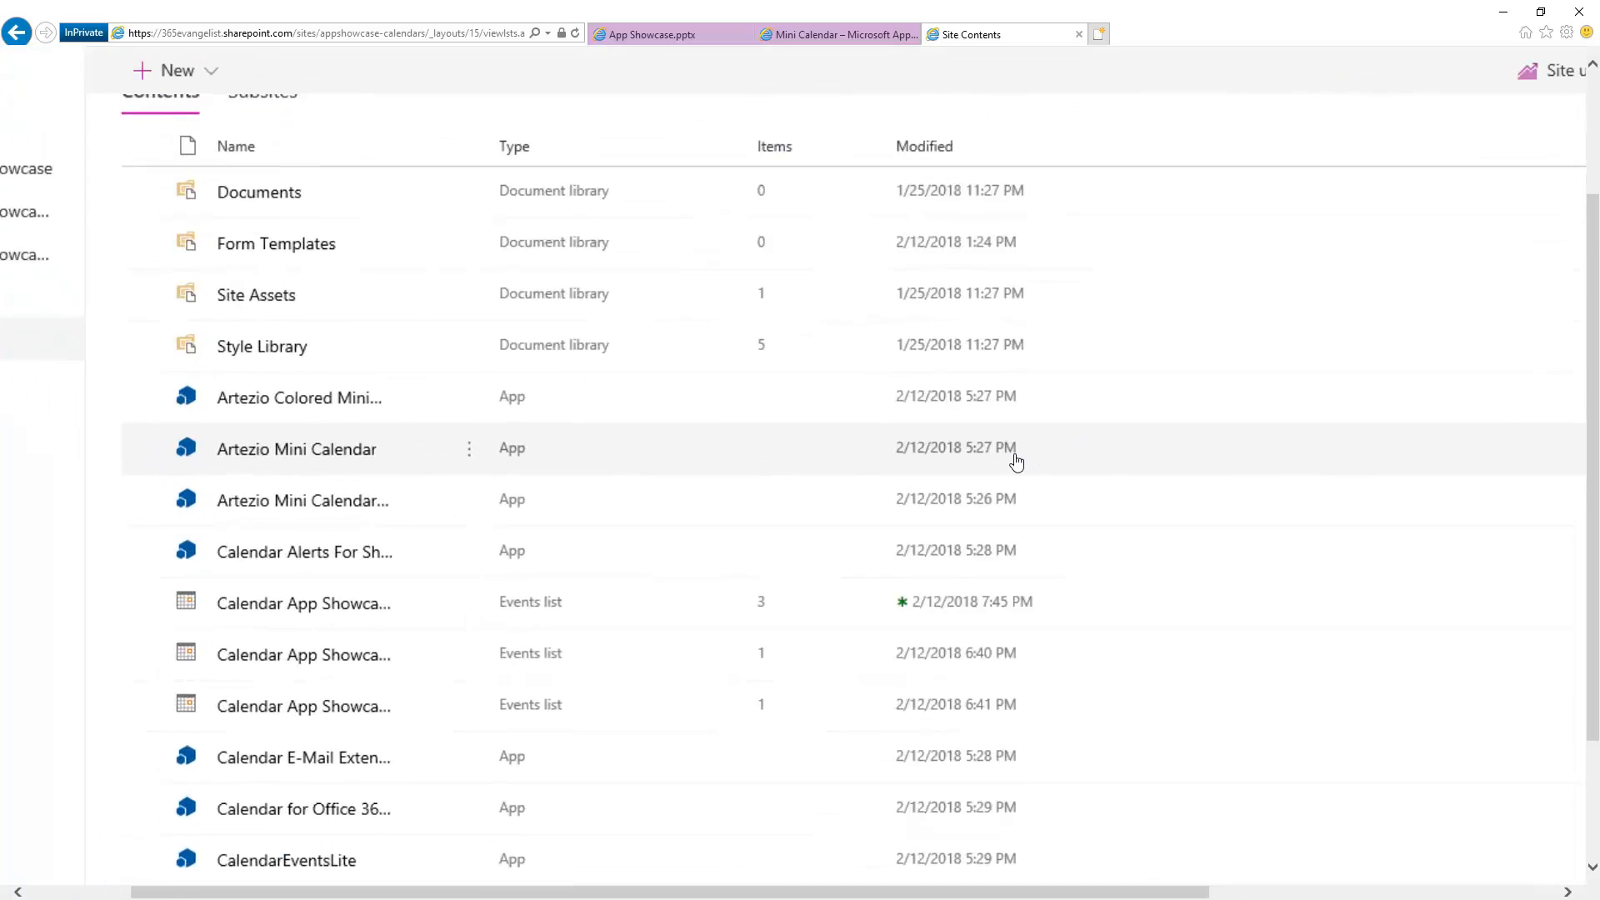
{"action": "scroll", "coordinate": [1017, 463], "scroll_direction": "left", "scroll_amount": 3}
{"action": "scroll", "coordinate": [1017, 463], "scroll_direction": "left", "scroll_amount": 2}
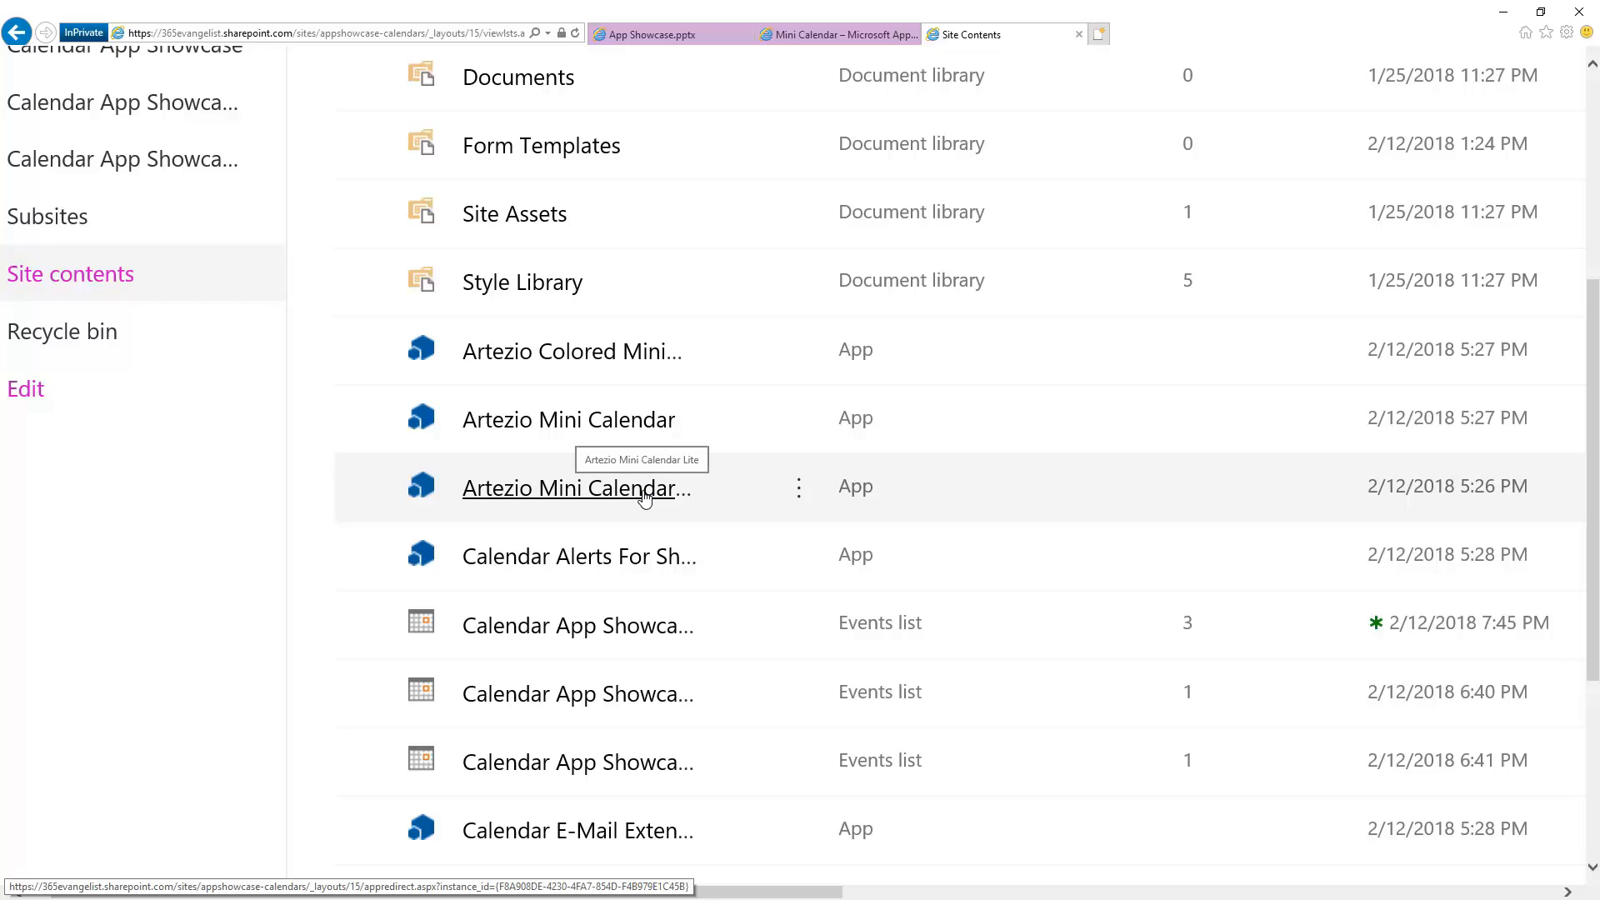
{"action": "left_click", "coordinate": [644, 491]}
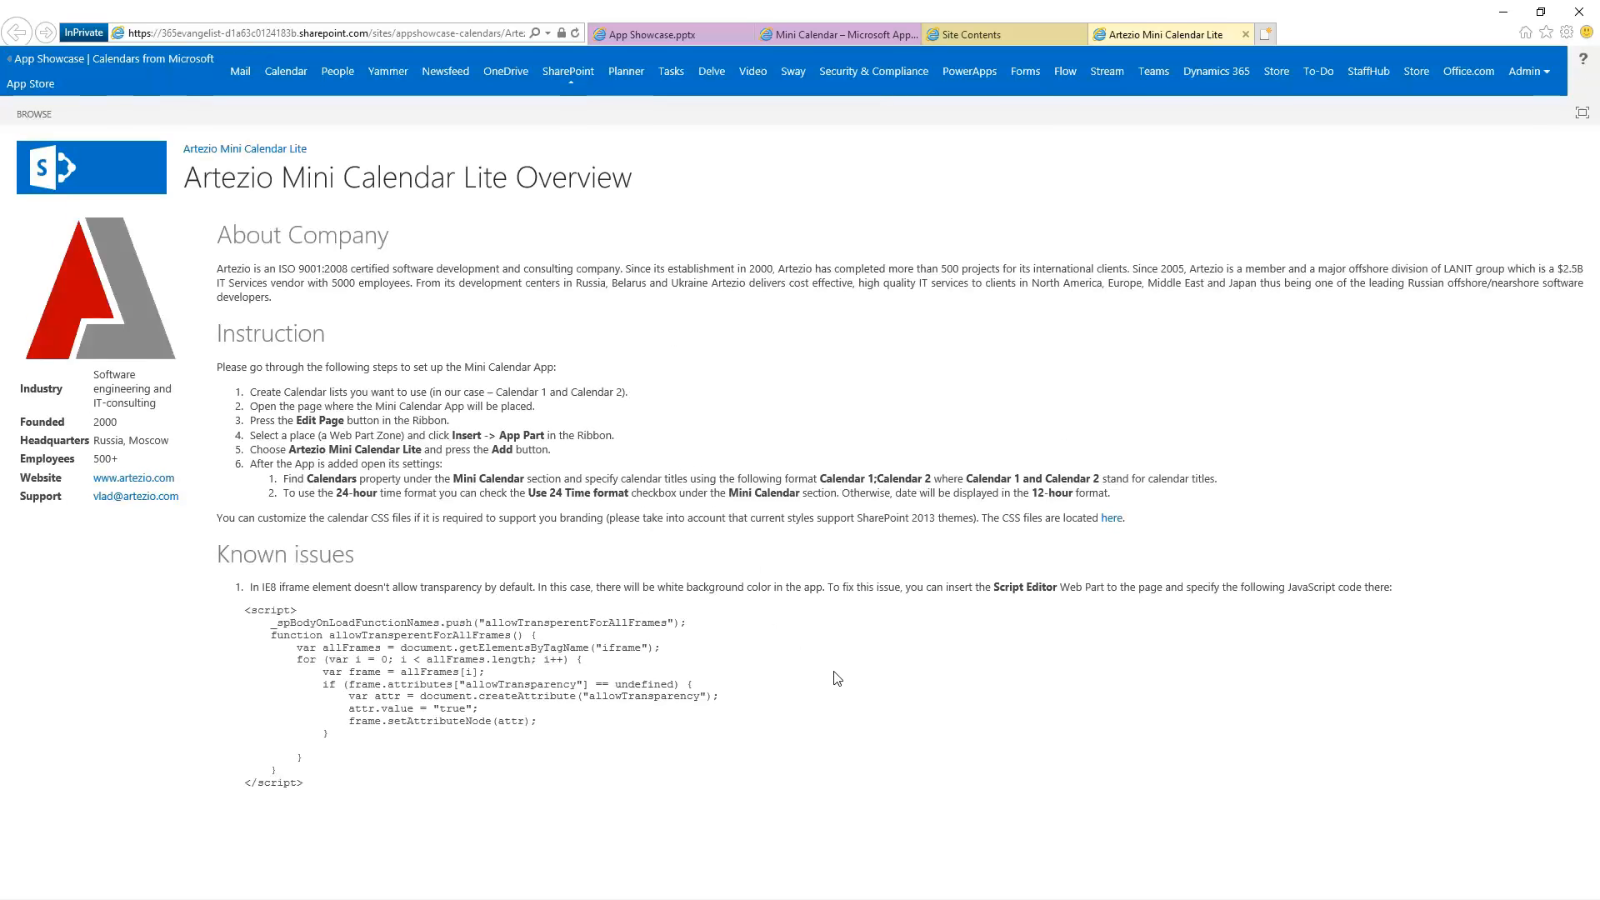
- Review the company, instruction and known issues sections of the Artezio Mini Calendar Lite overview, and return to the Site Contents page
{"action": "left_click_drag", "start_coordinate": [246, 259], "coordinate": [481, 344]}
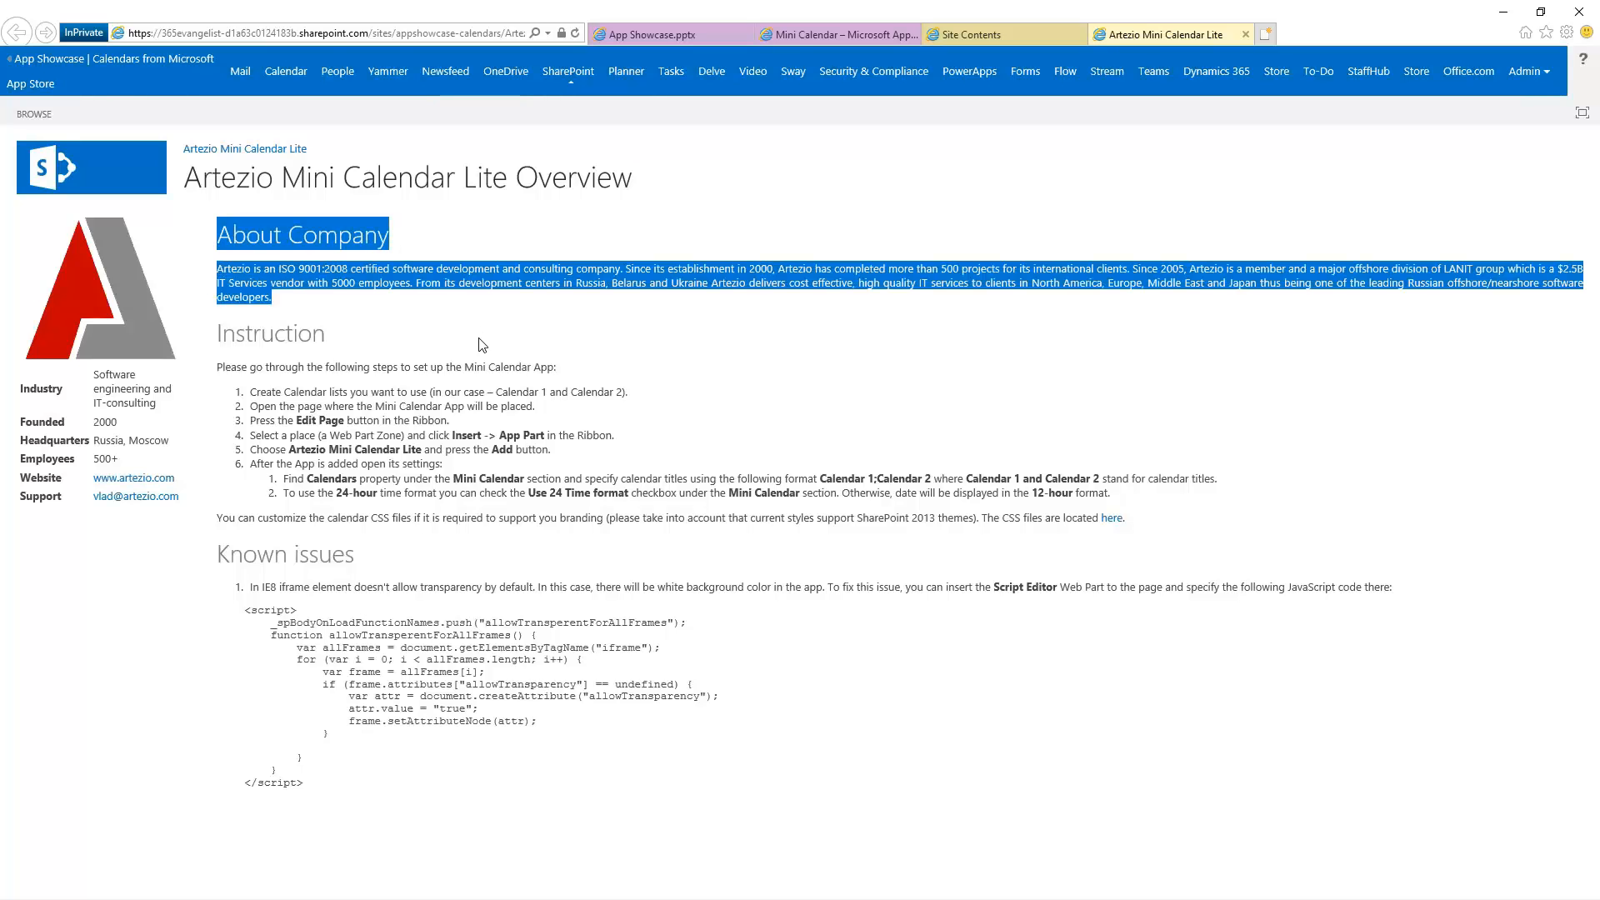
{"action": "left_click_drag", "start_coordinate": [225, 369], "coordinate": [1188, 505]}
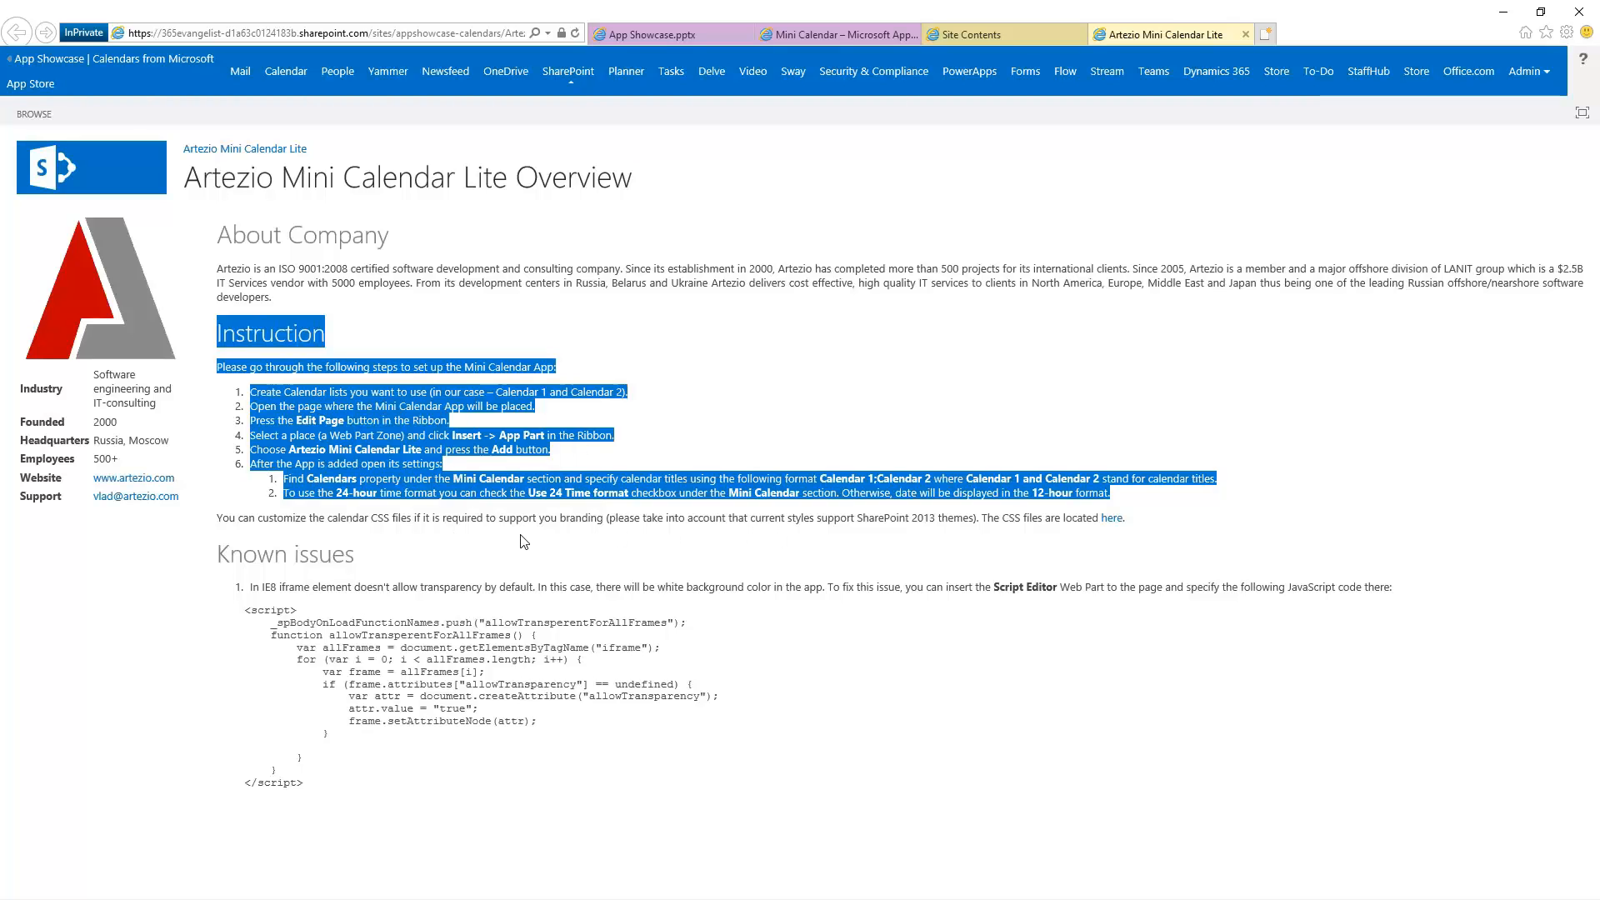
{"action": "left_click_drag", "start_coordinate": [219, 552], "coordinate": [1376, 588]}
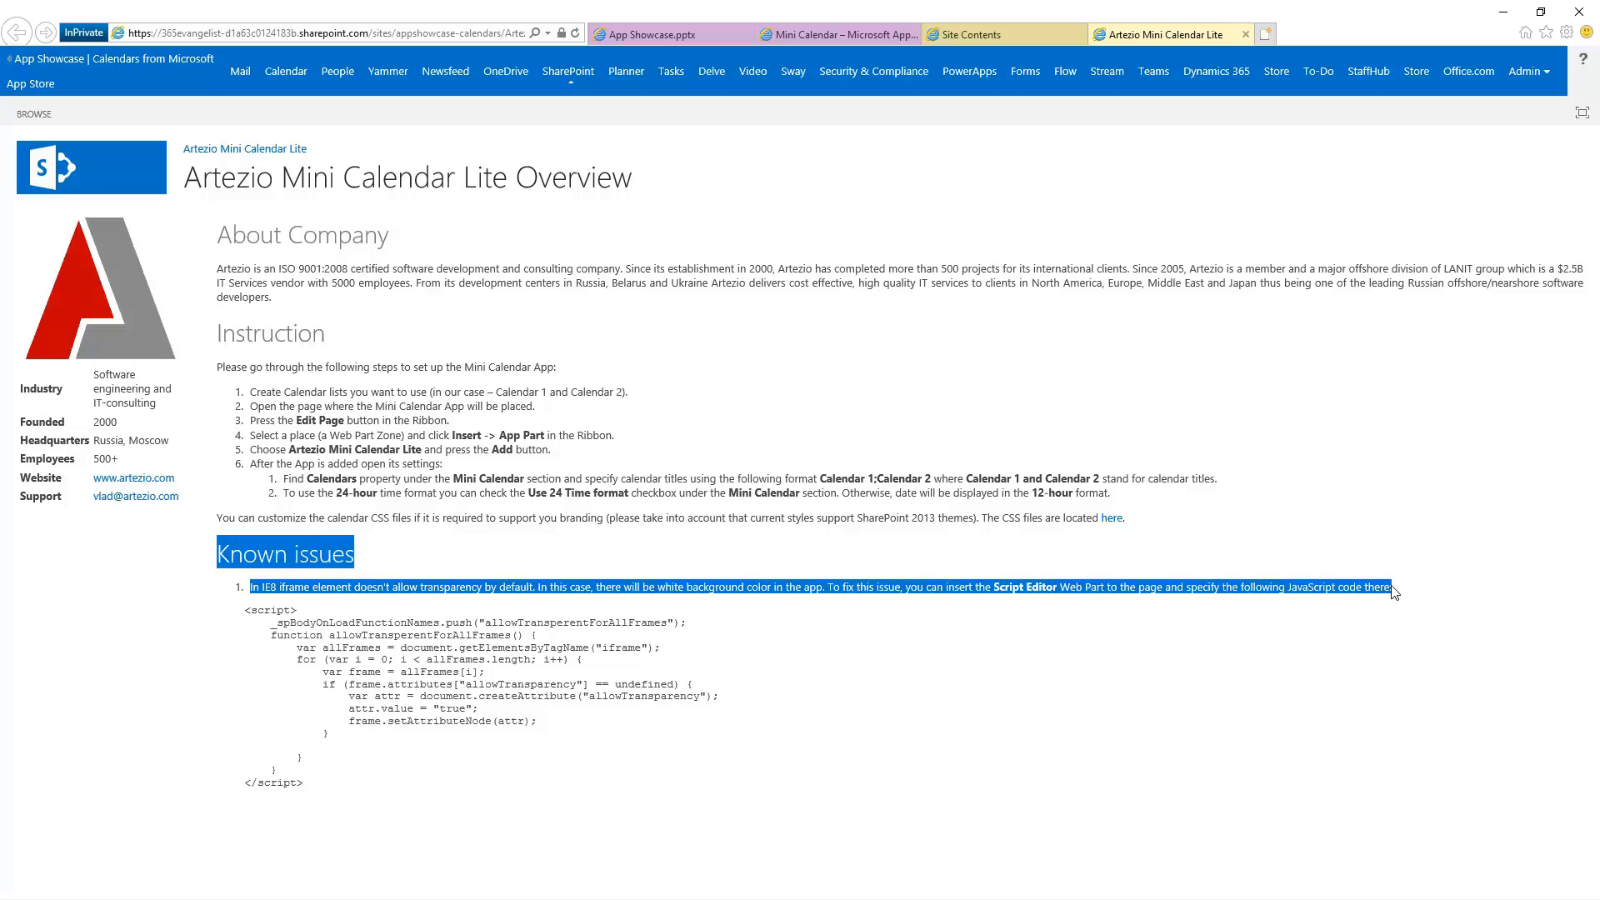
{"action": "left_click_drag", "start_coordinate": [206, 611], "coordinate": [608, 786]}
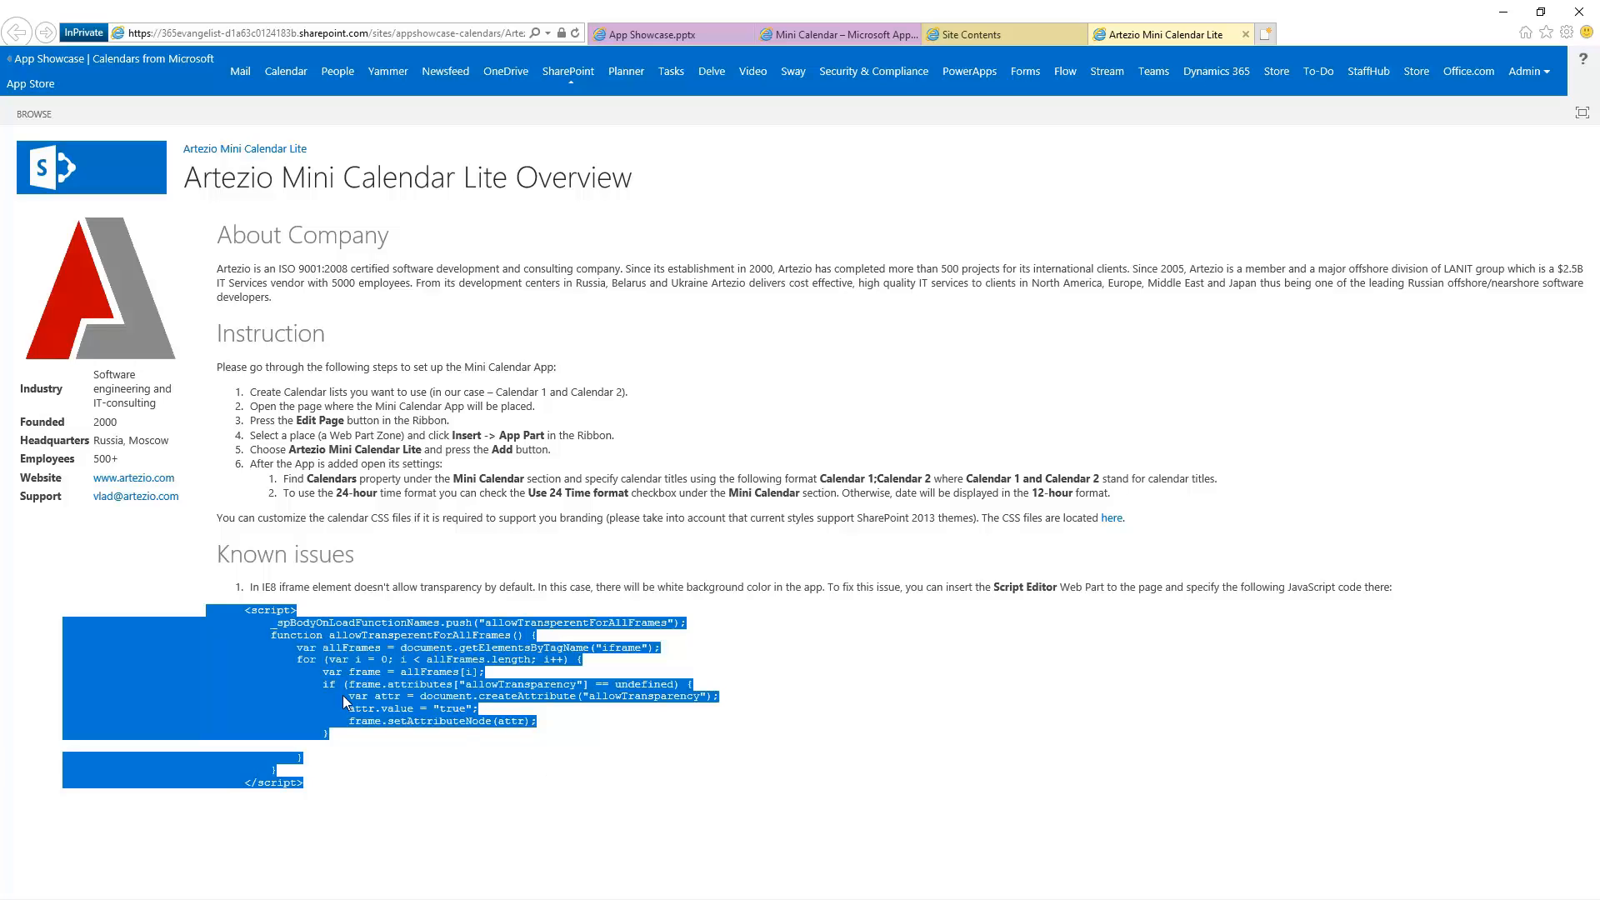
{"action": "left_click", "coordinate": [375, 591]}
{"action": "left_click_drag", "start_coordinate": [247, 600], "coordinate": [490, 796]}
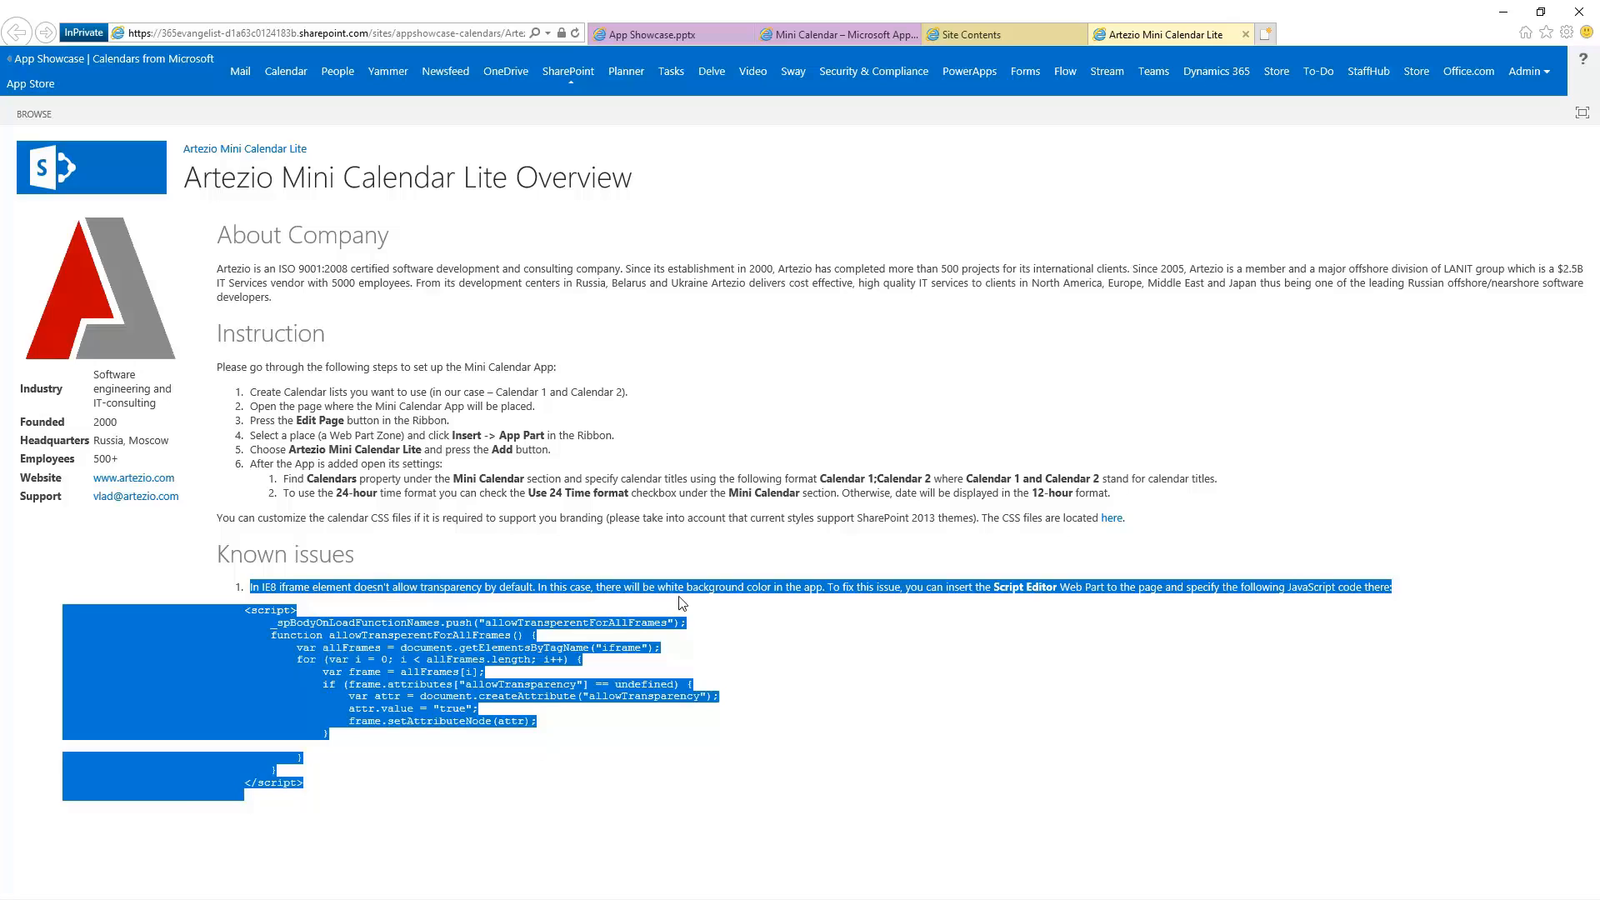
{"action": "left_click", "coordinate": [721, 557]}
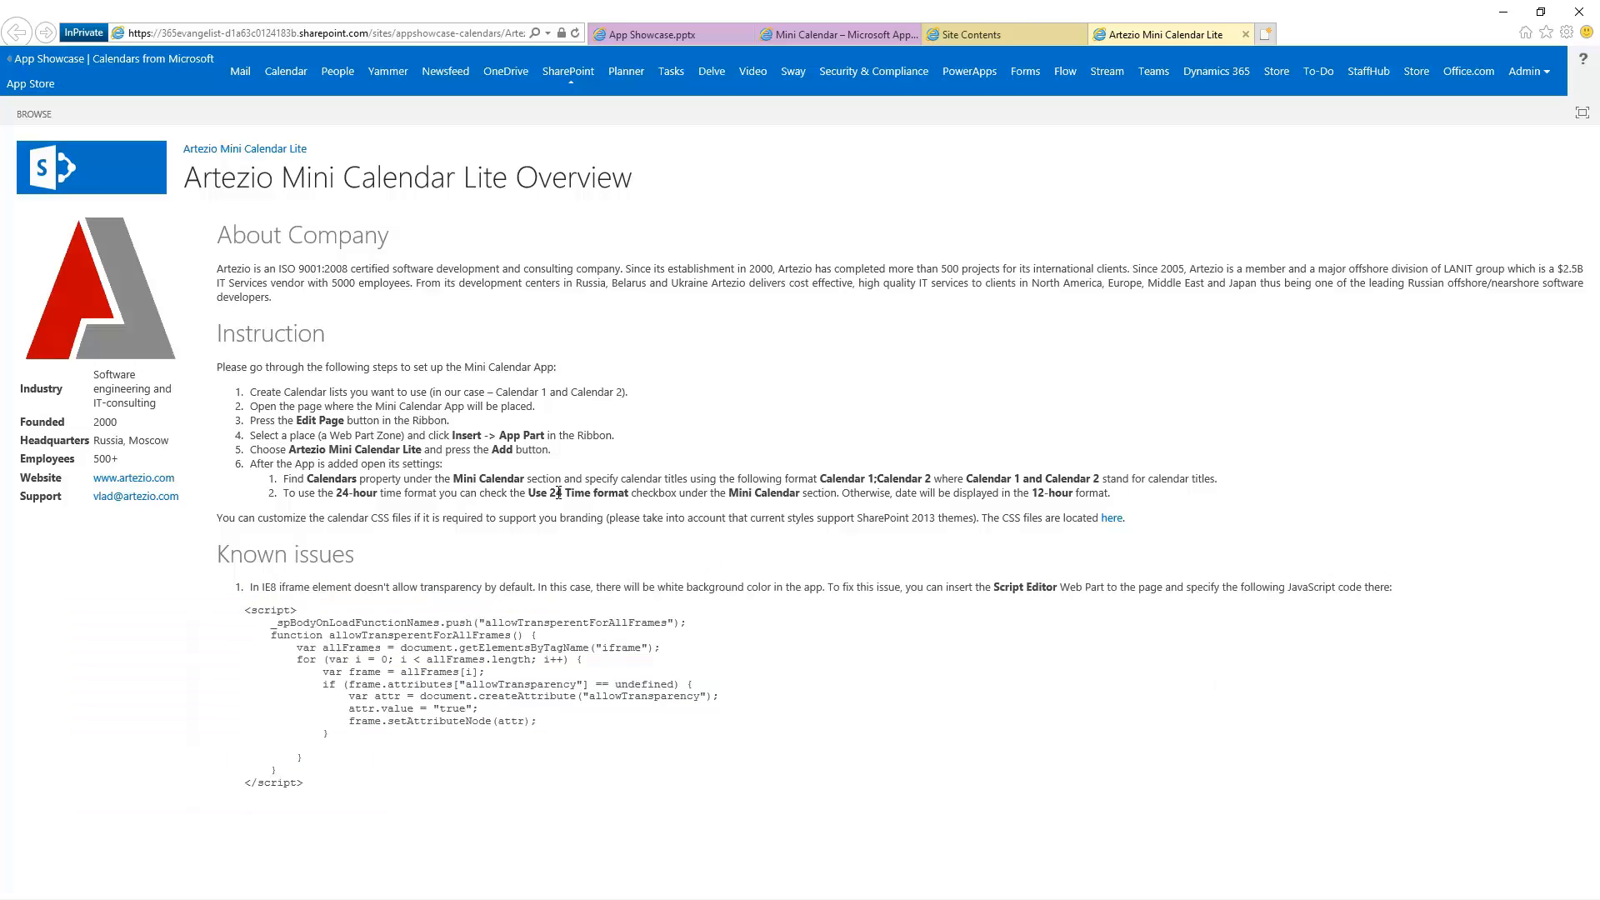
{"action": "left_click_drag", "start_coordinate": [325, 406], "coordinate": [707, 488]}
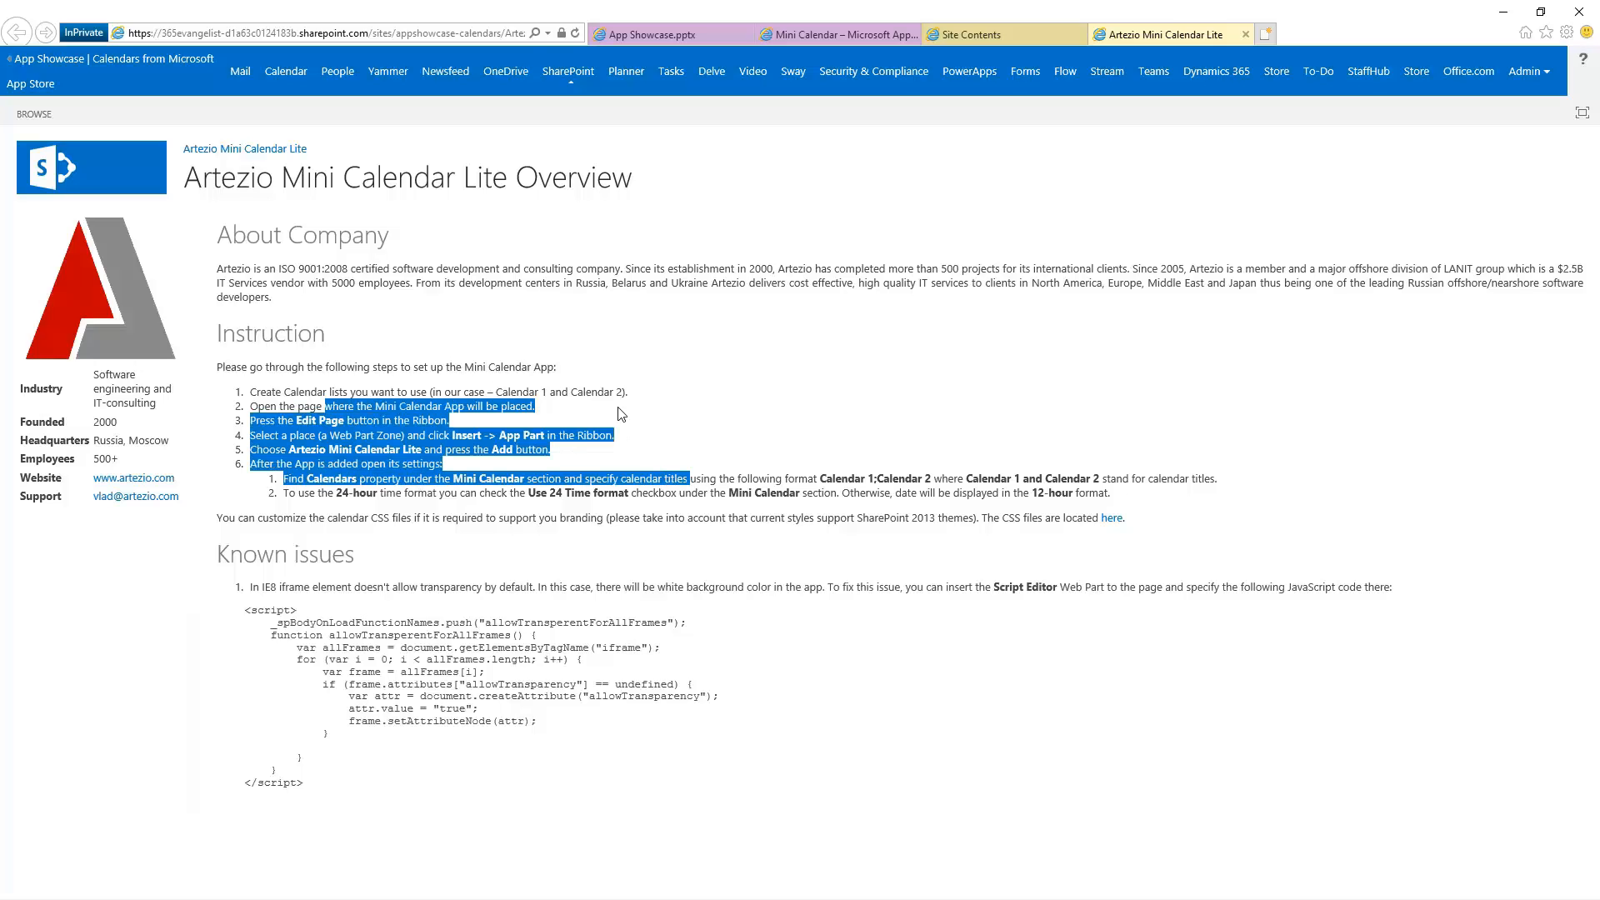
{"action": "left_click", "coordinate": [825, 33]}
{"action": "left_click", "coordinate": [971, 34]}
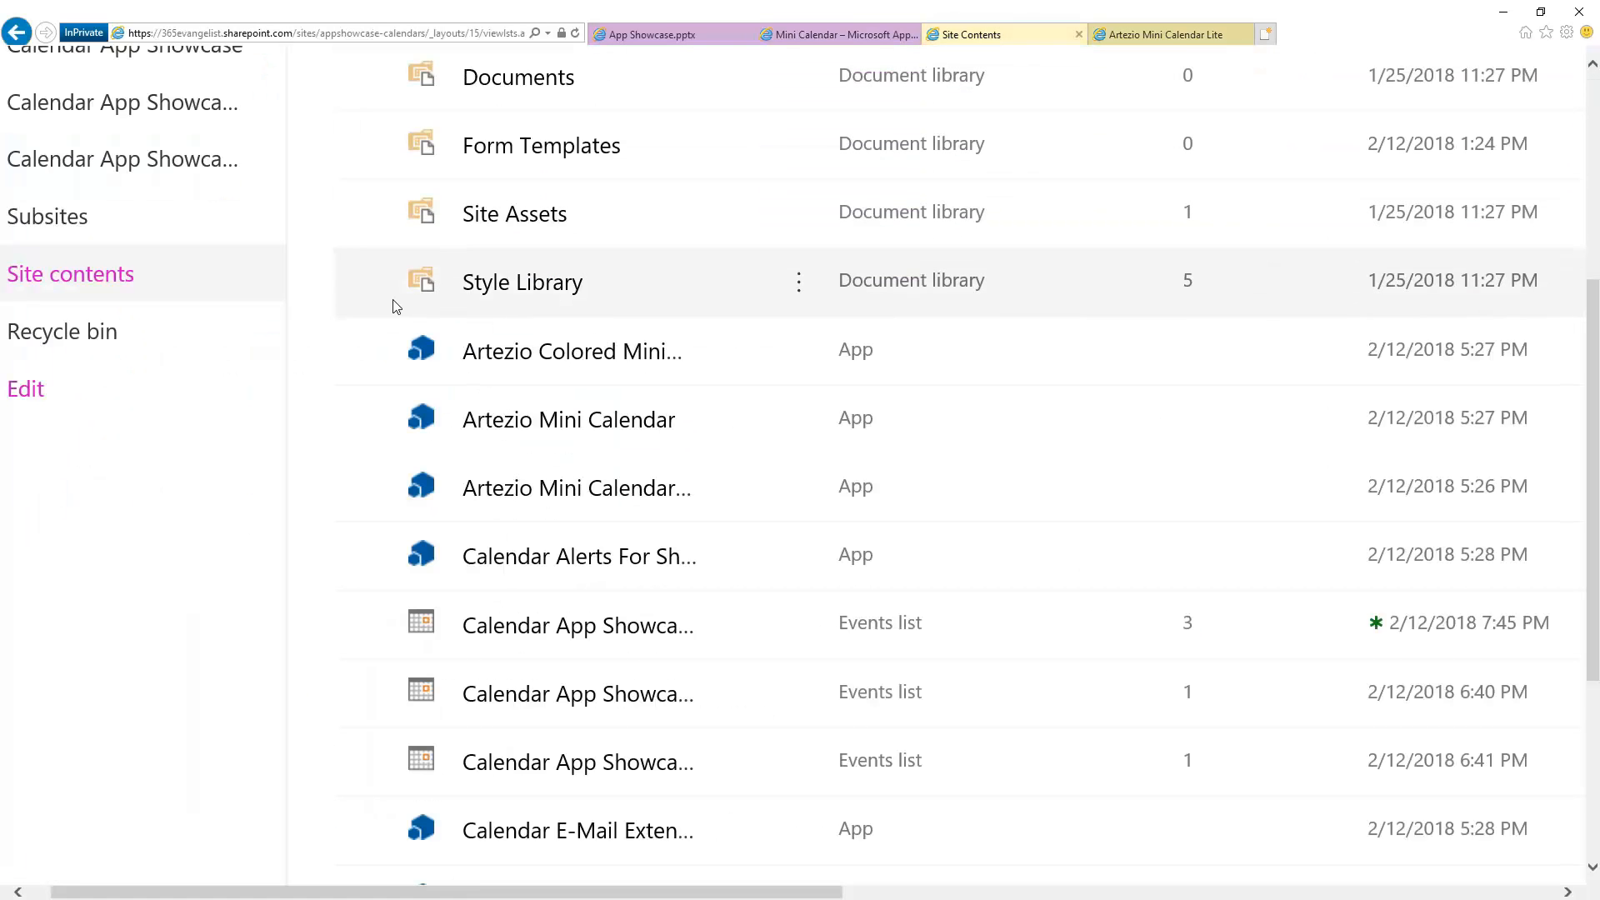
- Return to the App Showcase site's home page and open it for editing
{"action": "scroll", "coordinate": [397, 303], "scroll_direction": "up", "scroll_amount": 10}
{"action": "left_click", "coordinate": [50, 259]}
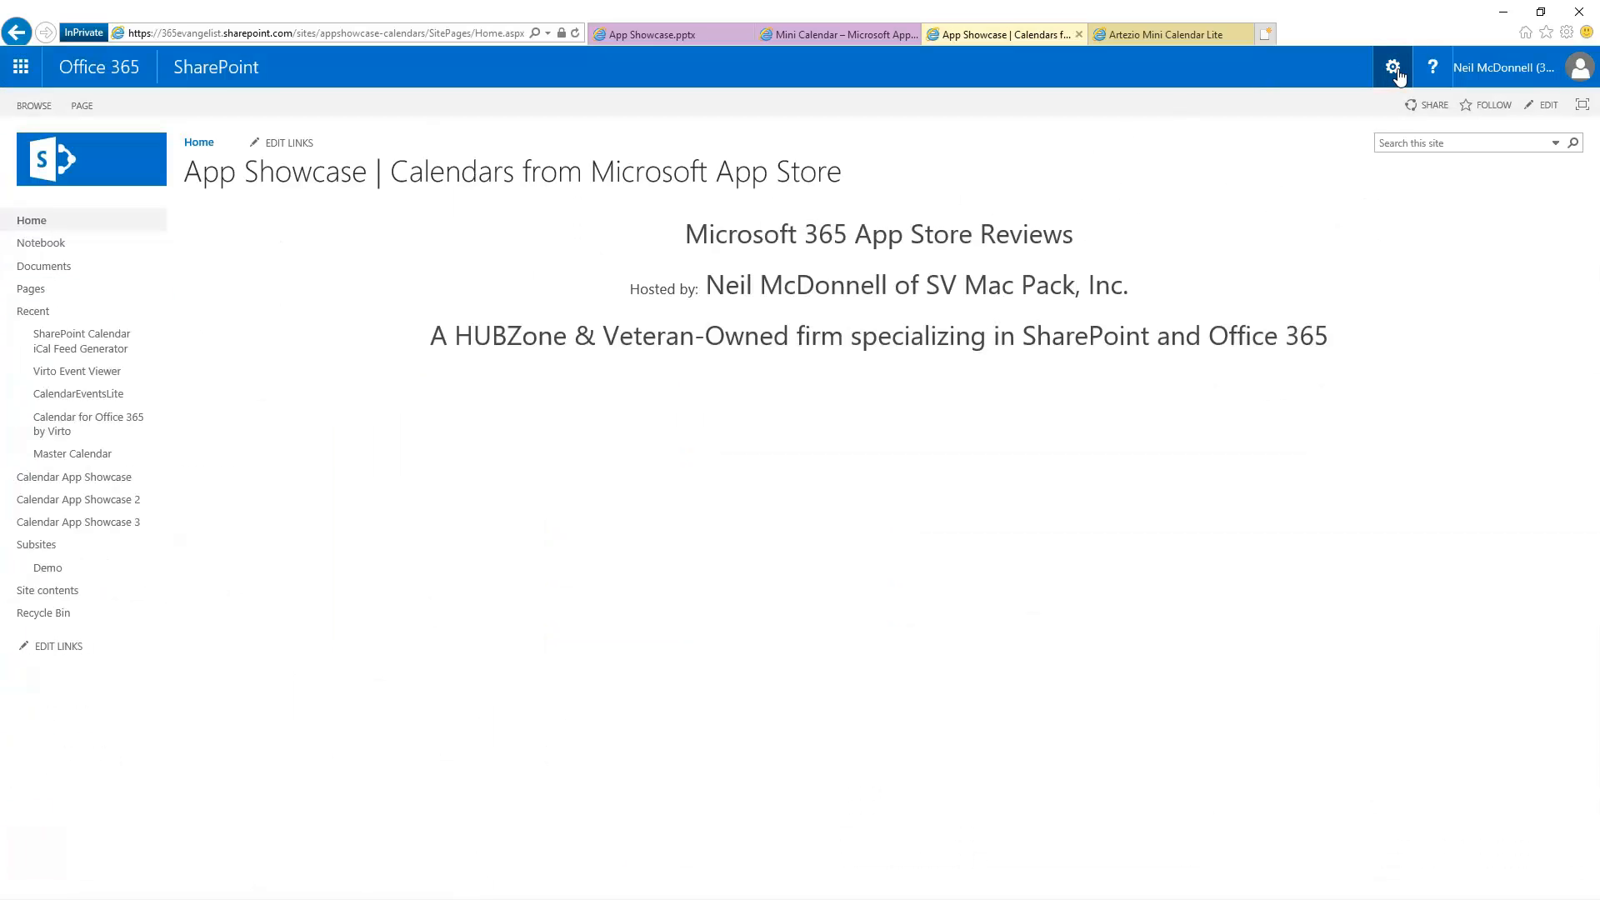
{"action": "left_click", "coordinate": [1396, 68]}
{"action": "left_click", "coordinate": [1327, 195]}
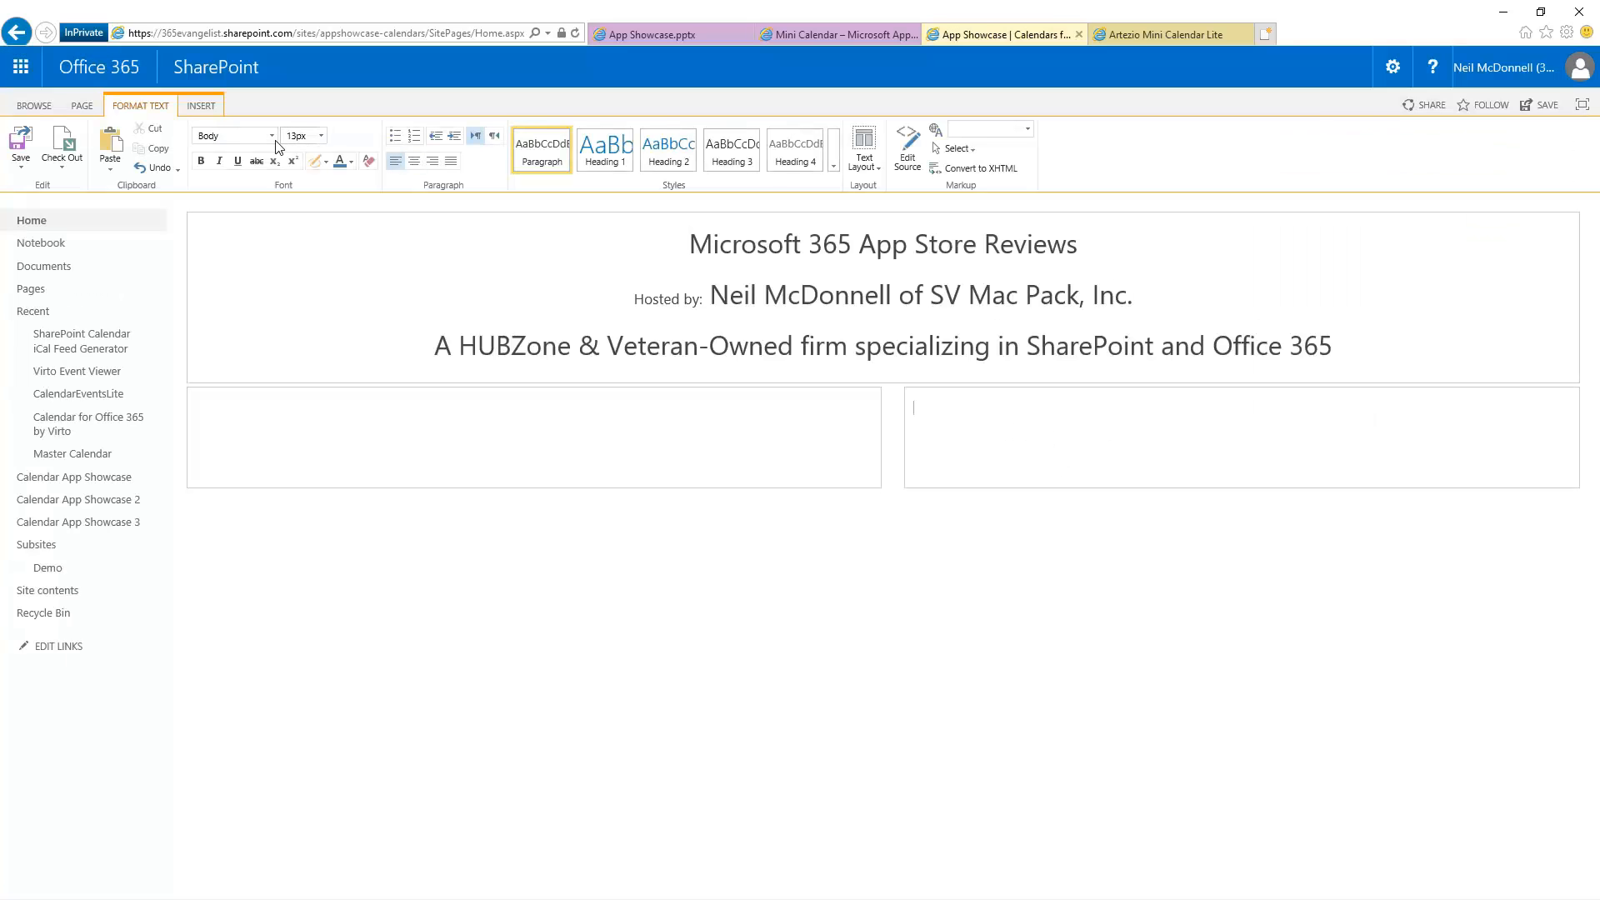
- Insert the Artezio Mini Calendar Lite app part into the empty right-hand column of the page
{"action": "left_click", "coordinate": [202, 105]}
{"action": "left_click", "coordinate": [276, 148]}
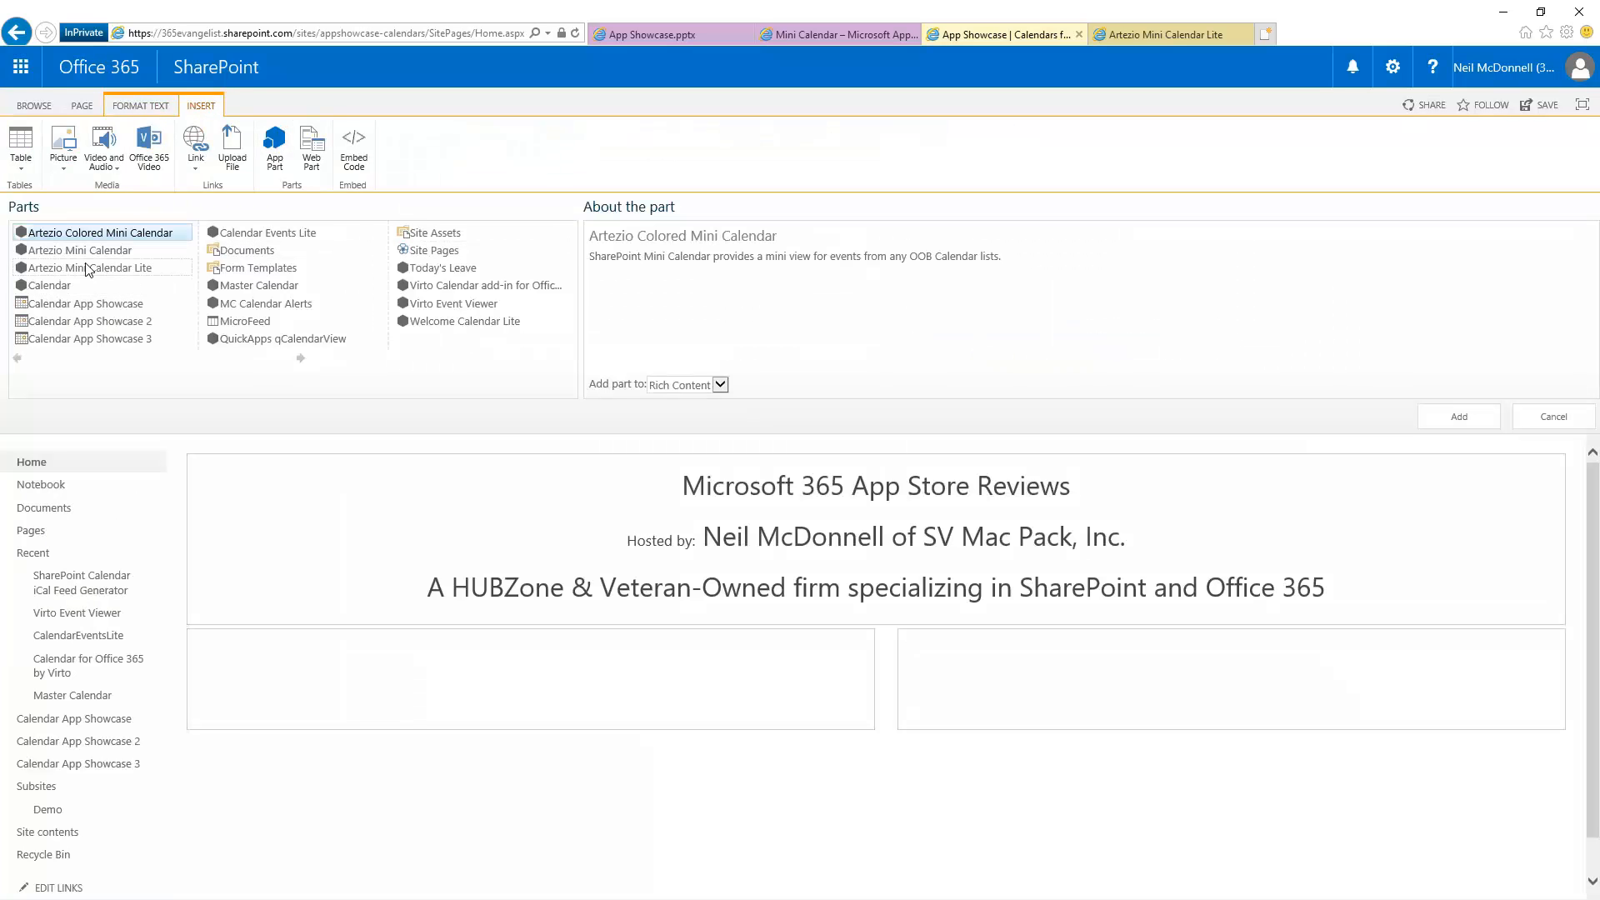
{"action": "left_click", "coordinate": [134, 269]}
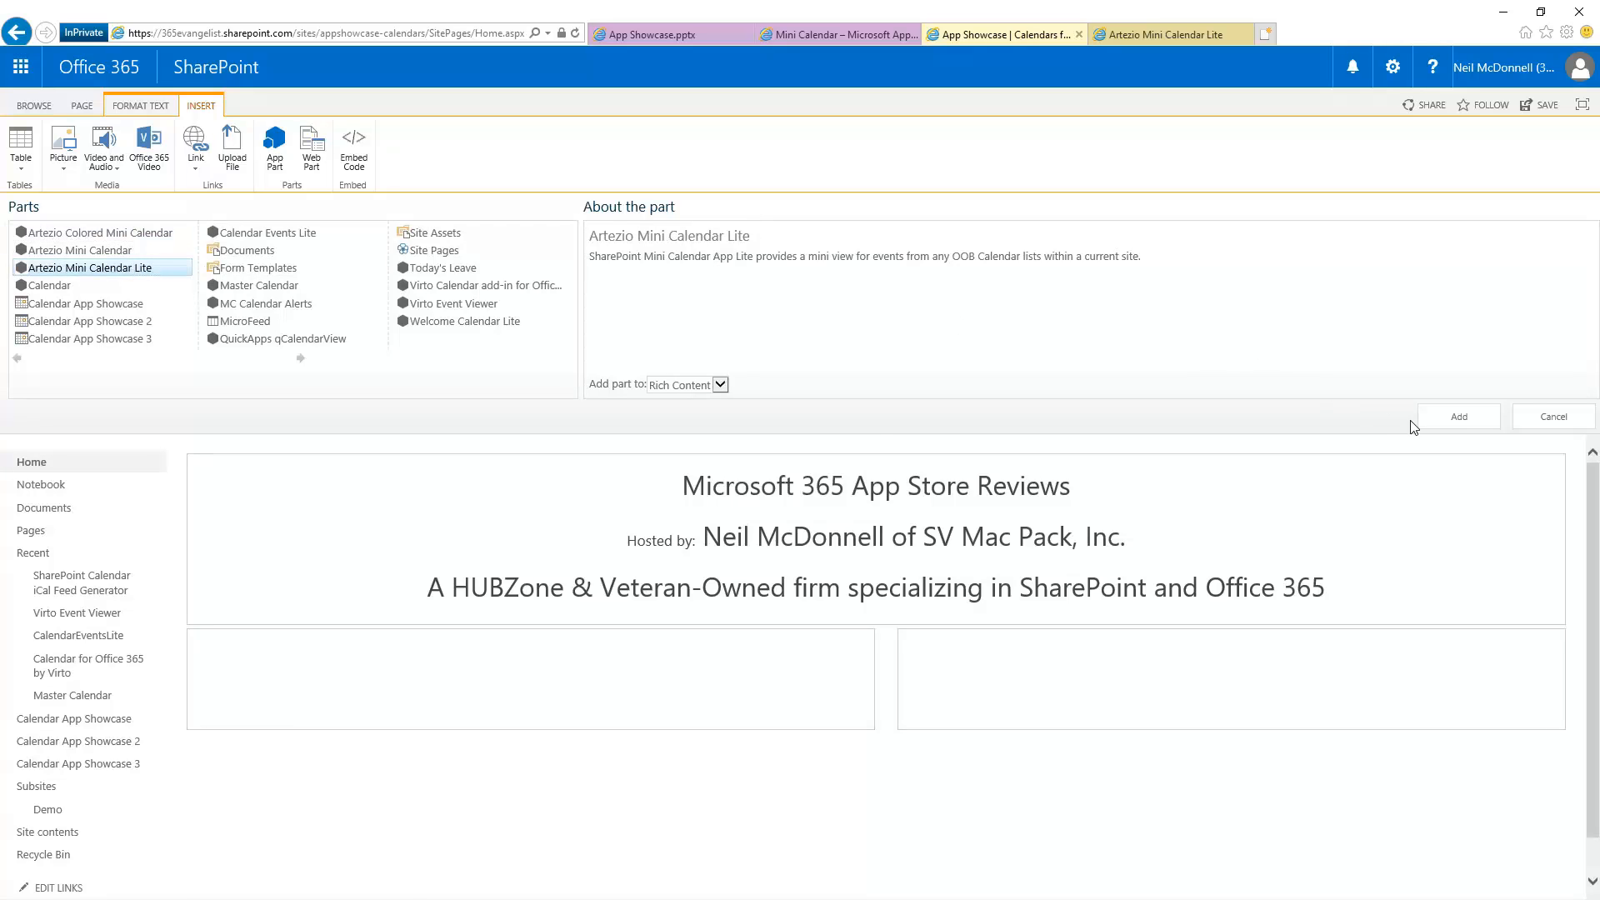
{"action": "left_click", "coordinate": [1443, 415]}
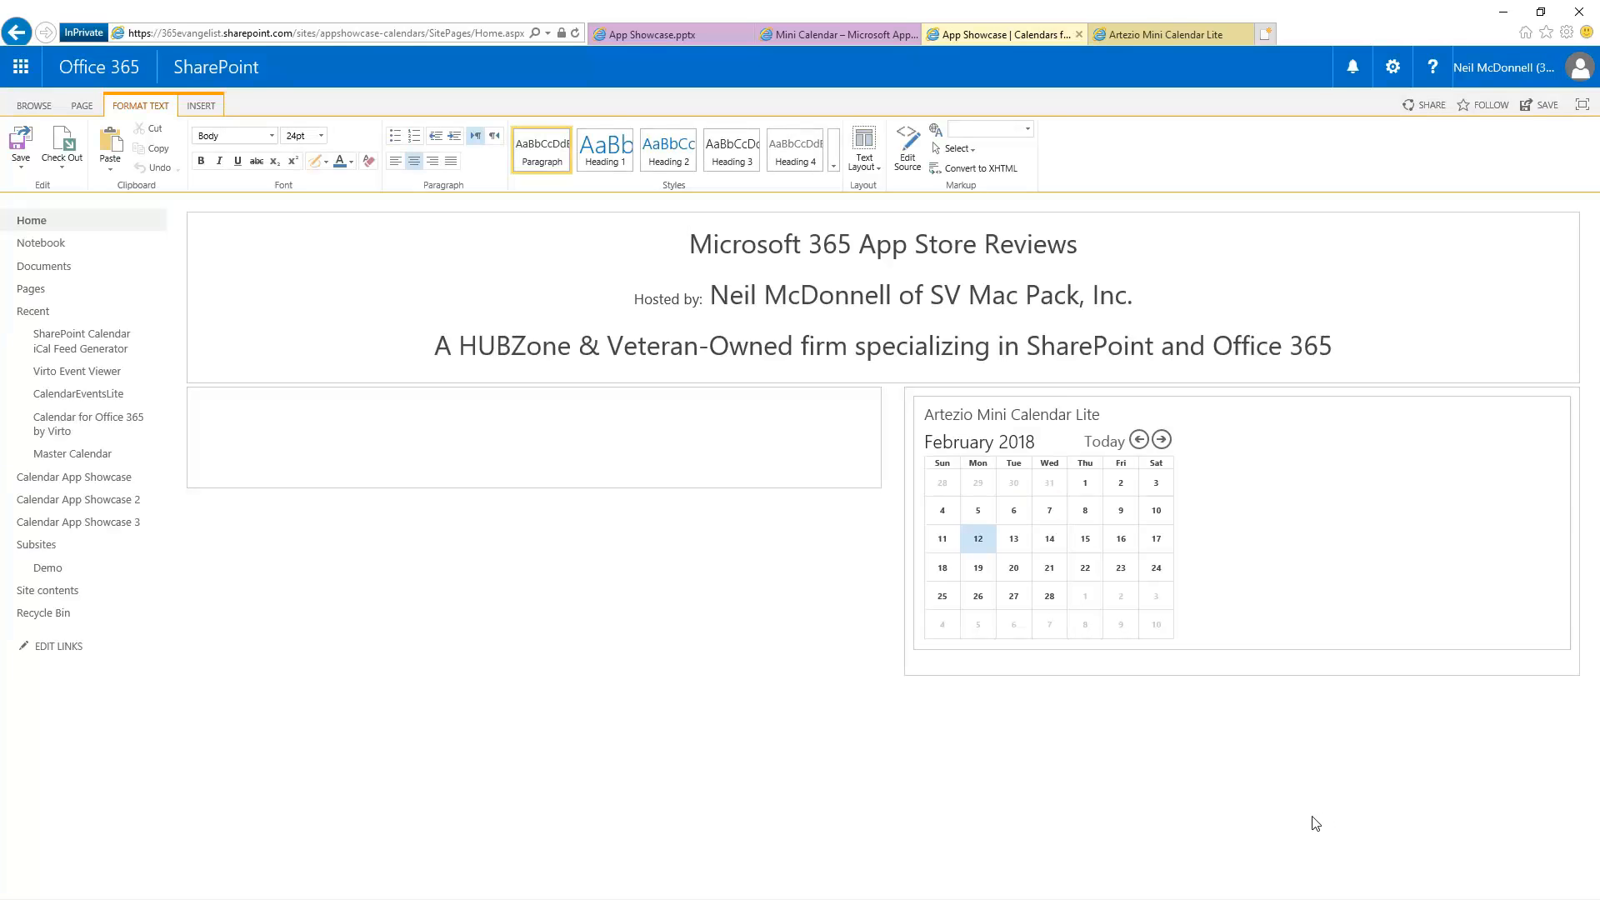
- Edit the mini calendar web part and set its title to the host's first name in possessive form plus "Roll Up Calendar"
{"action": "scroll", "coordinate": [1315, 823], "scroll_direction": "up", "scroll_amount": 3, "text": "ctrl"}
{"action": "scroll", "coordinate": [793, 467], "scroll_direction": "right", "scroll_amount": 2}
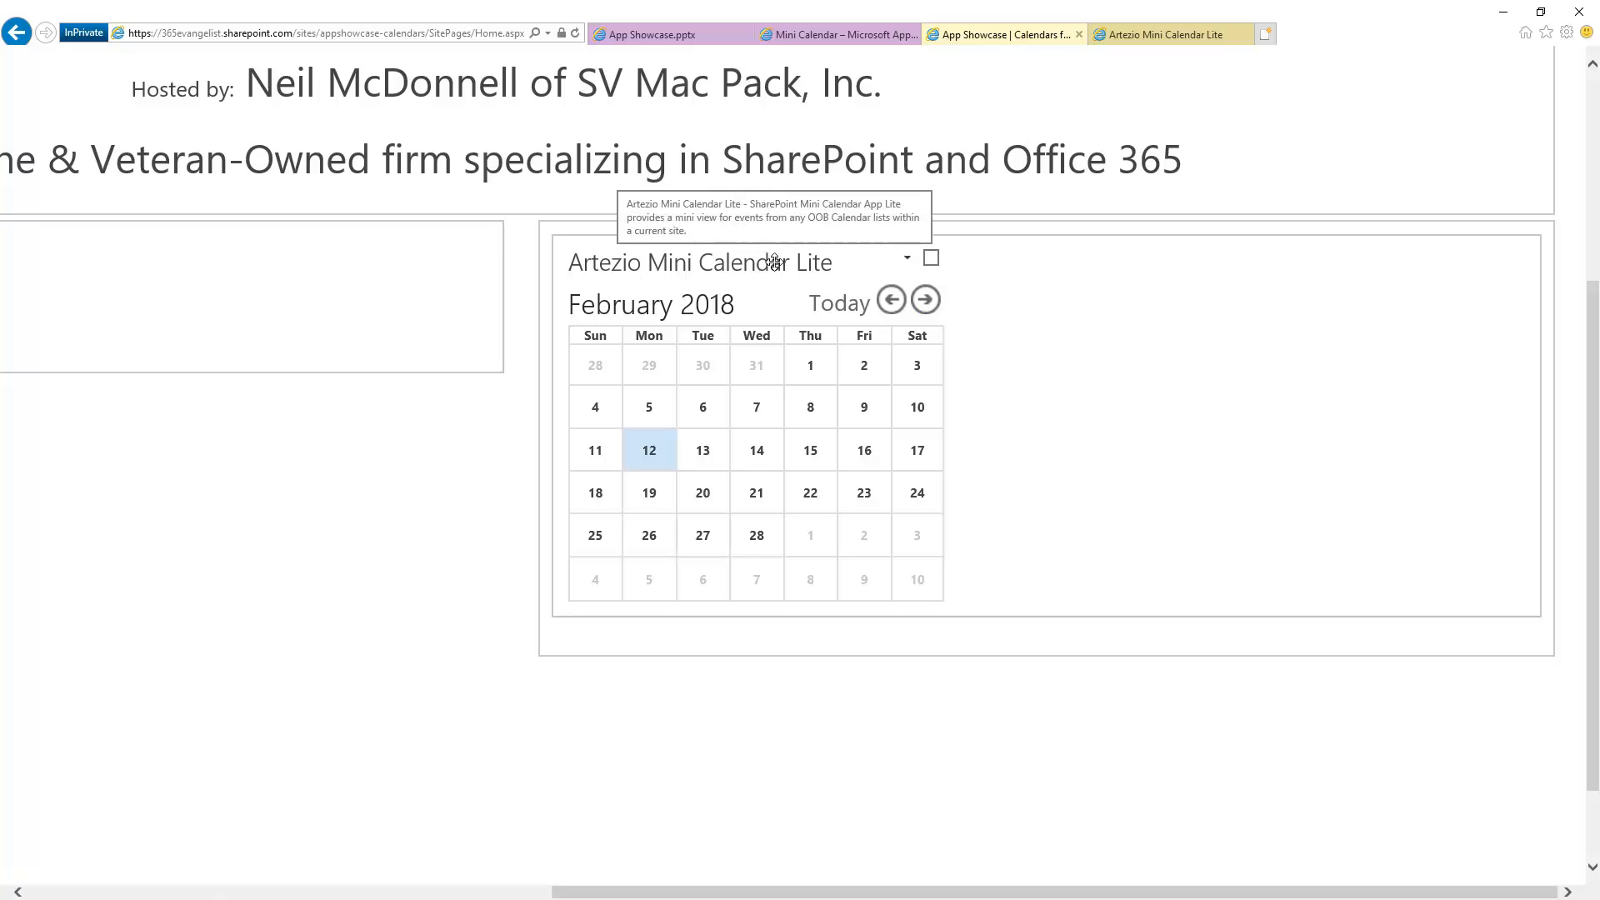
{"action": "left_click", "coordinate": [908, 260]}
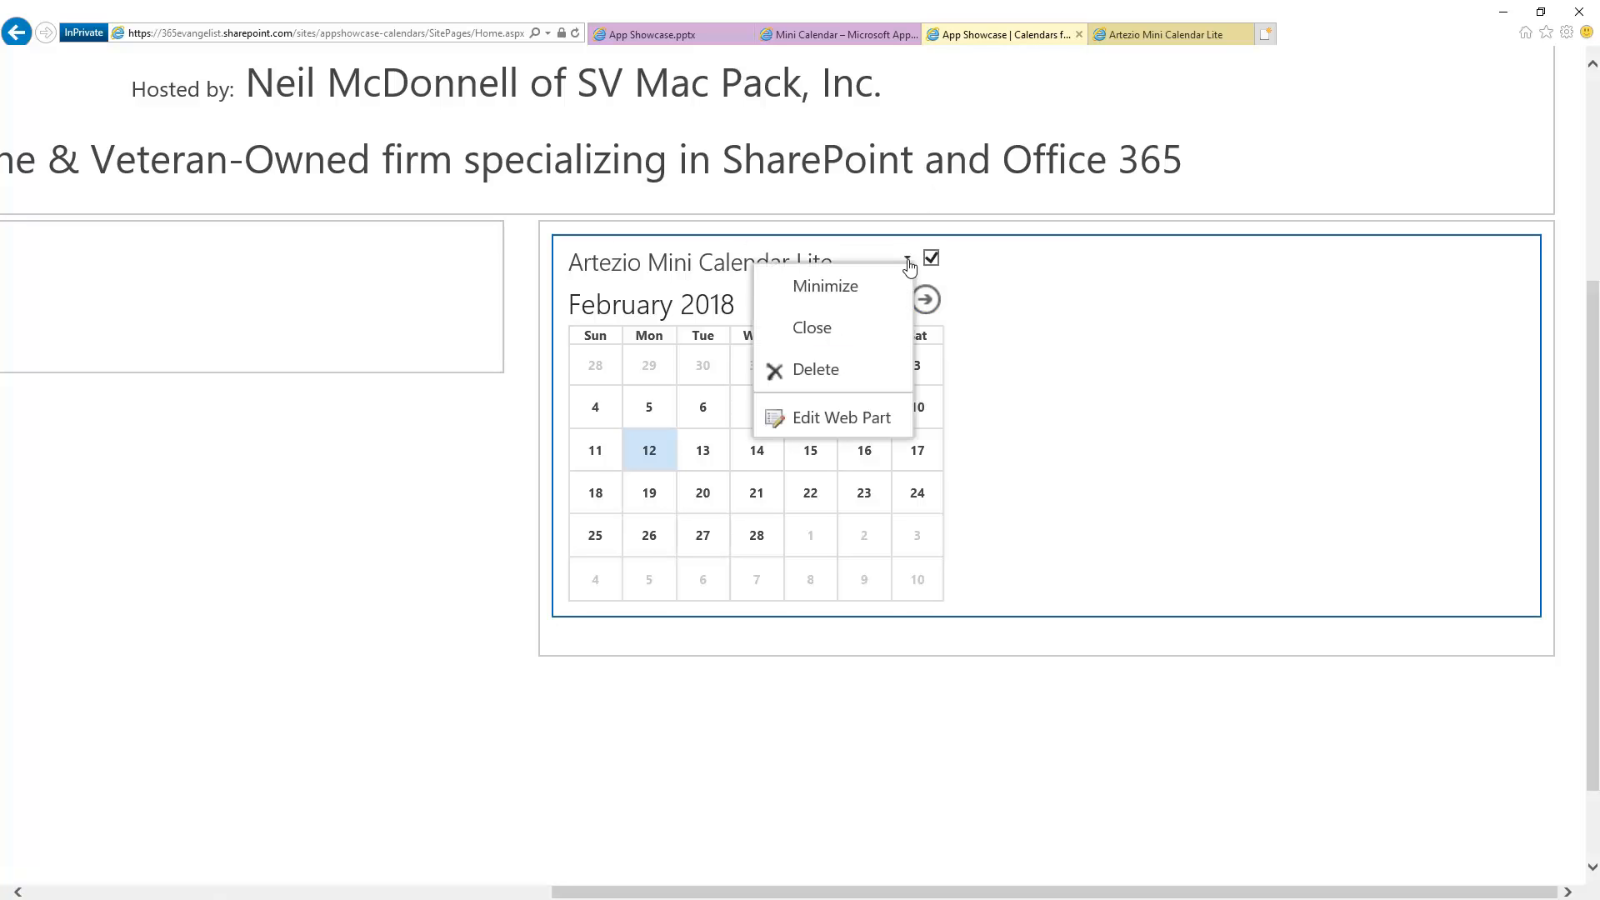
{"action": "left_click", "coordinate": [839, 418]}
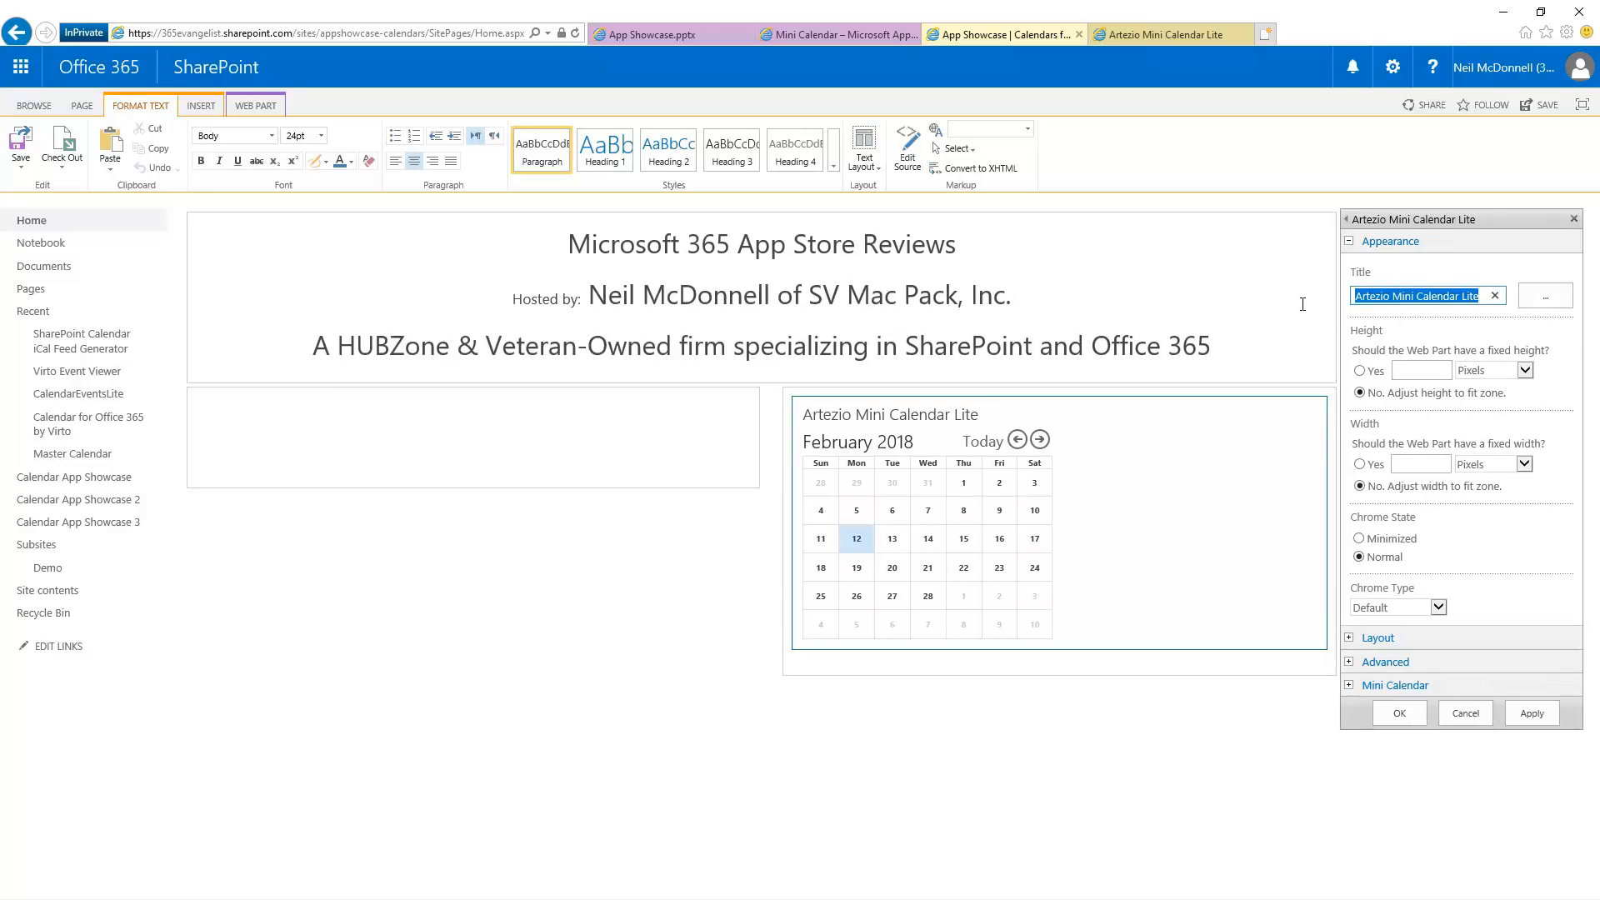
{"action": "type", "text": "Neil's Roll"}
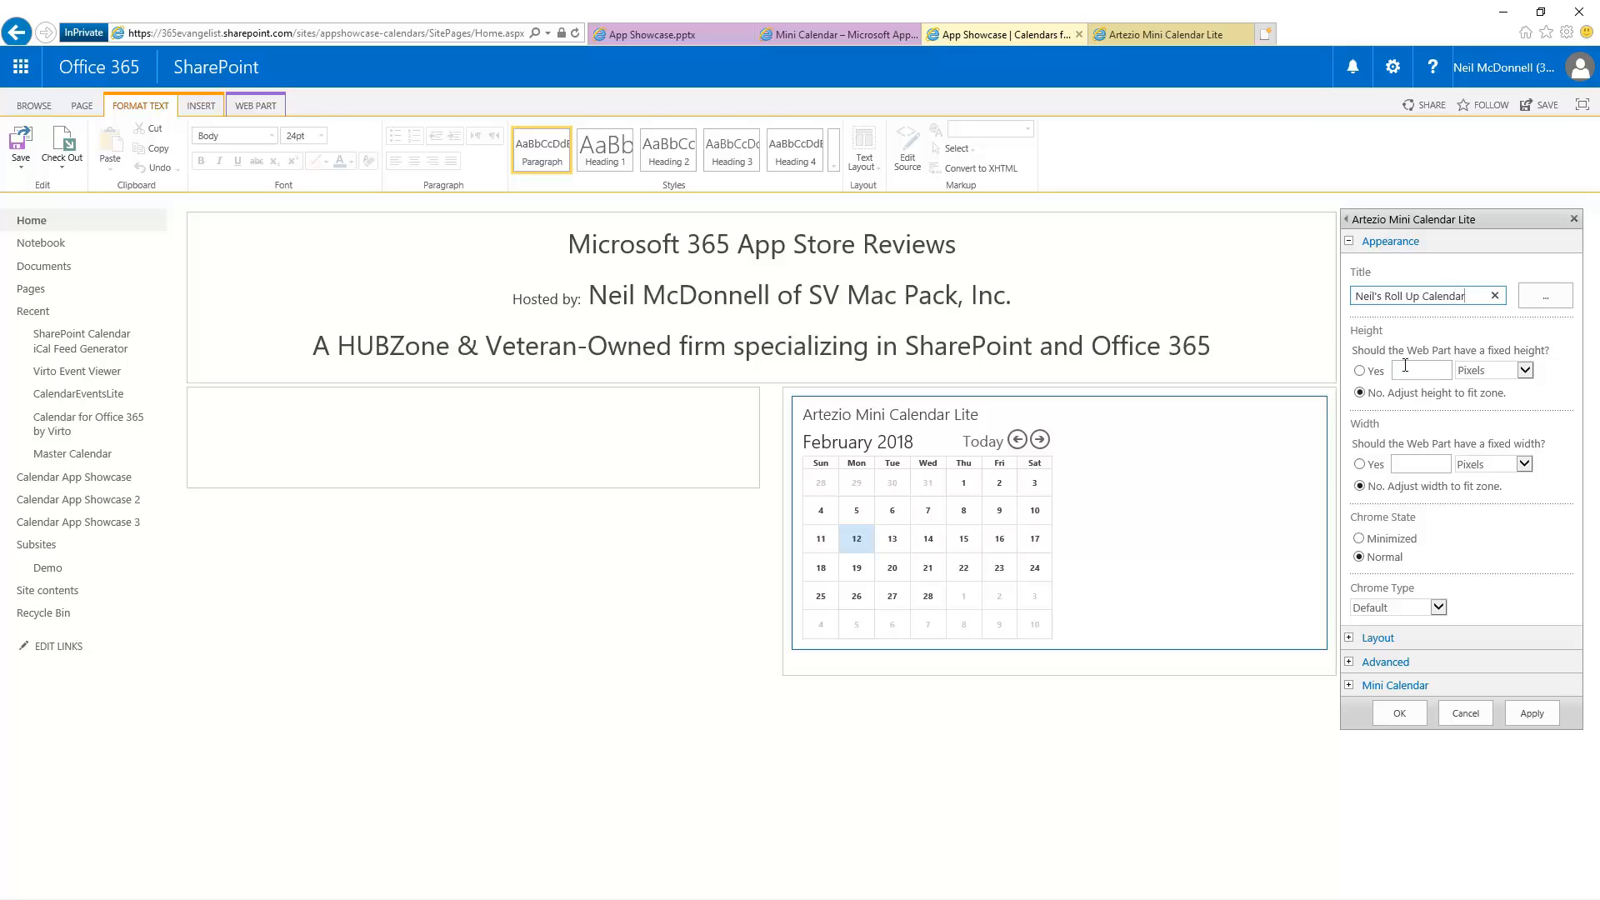
- Collapse the web part's Appearance settings and expand its Mini Calendar settings
{"action": "left_click", "coordinate": [1349, 242]}
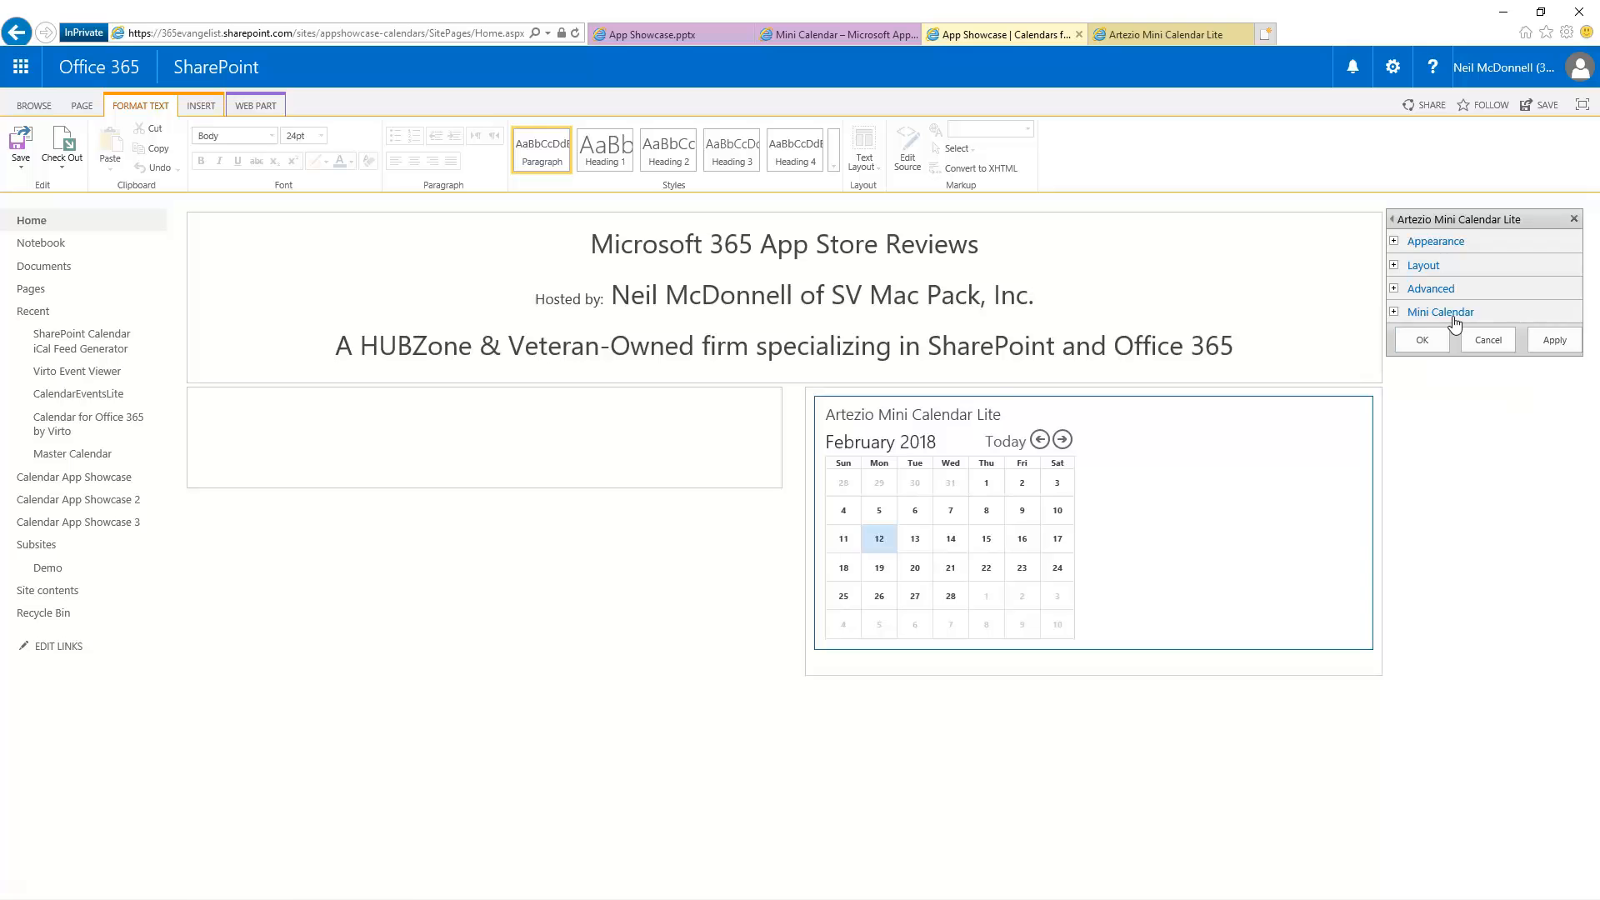
{"action": "left_click", "coordinate": [1393, 312]}
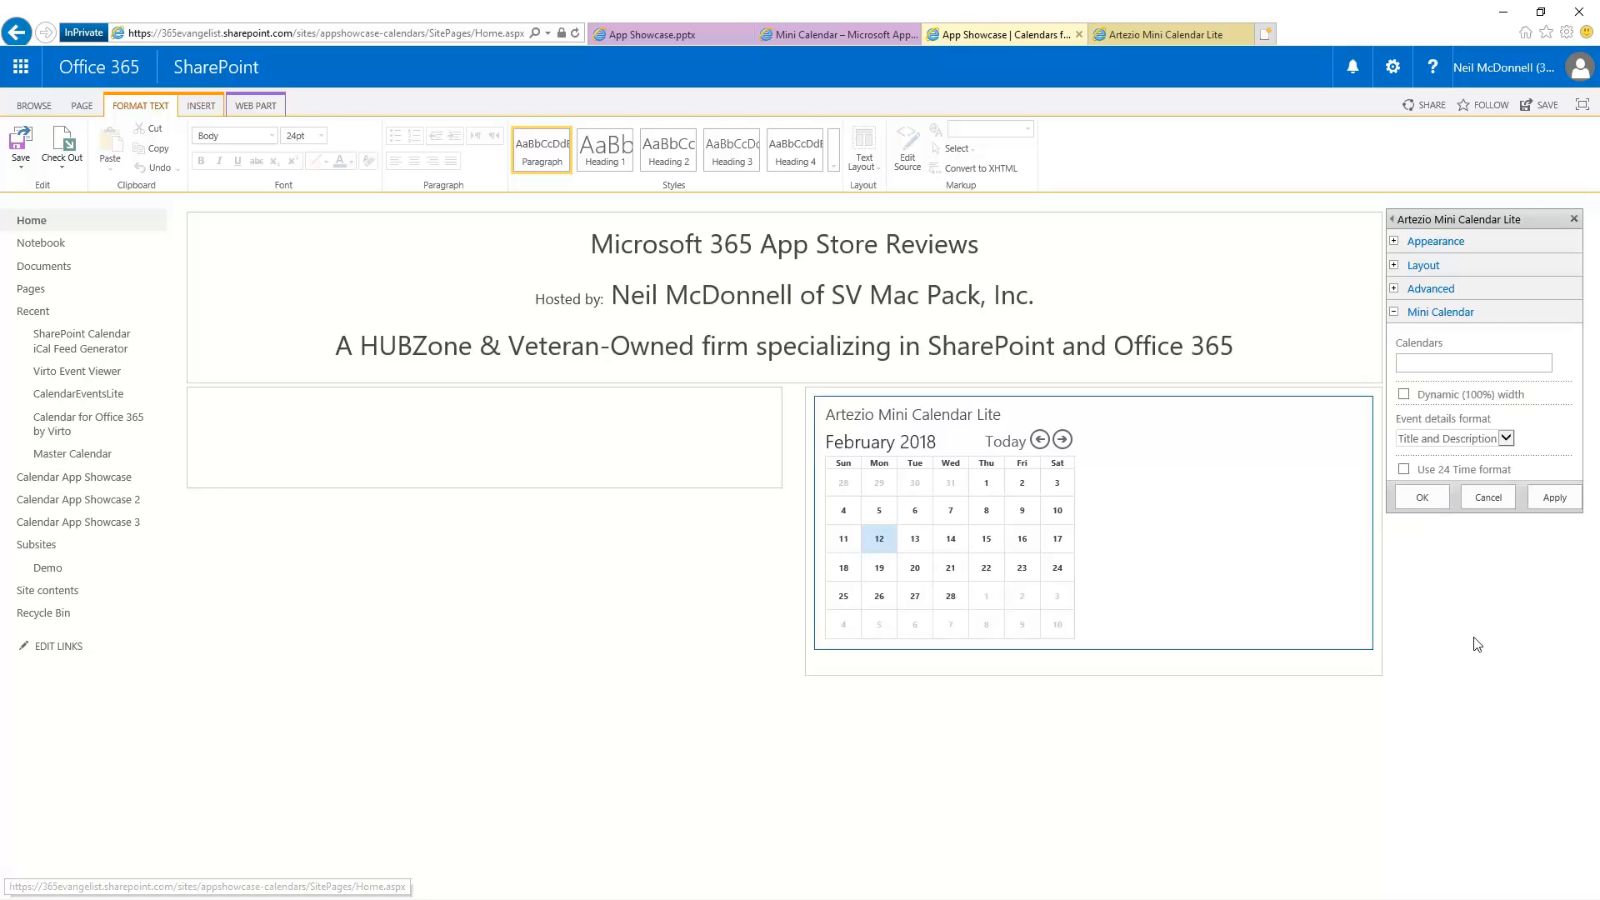
{"action": "scroll", "coordinate": [1481, 638], "scroll_direction": "up", "scroll_amount": 1}
{"action": "scroll", "coordinate": [1481, 638], "scroll_direction": "up", "scroll_amount": 3}
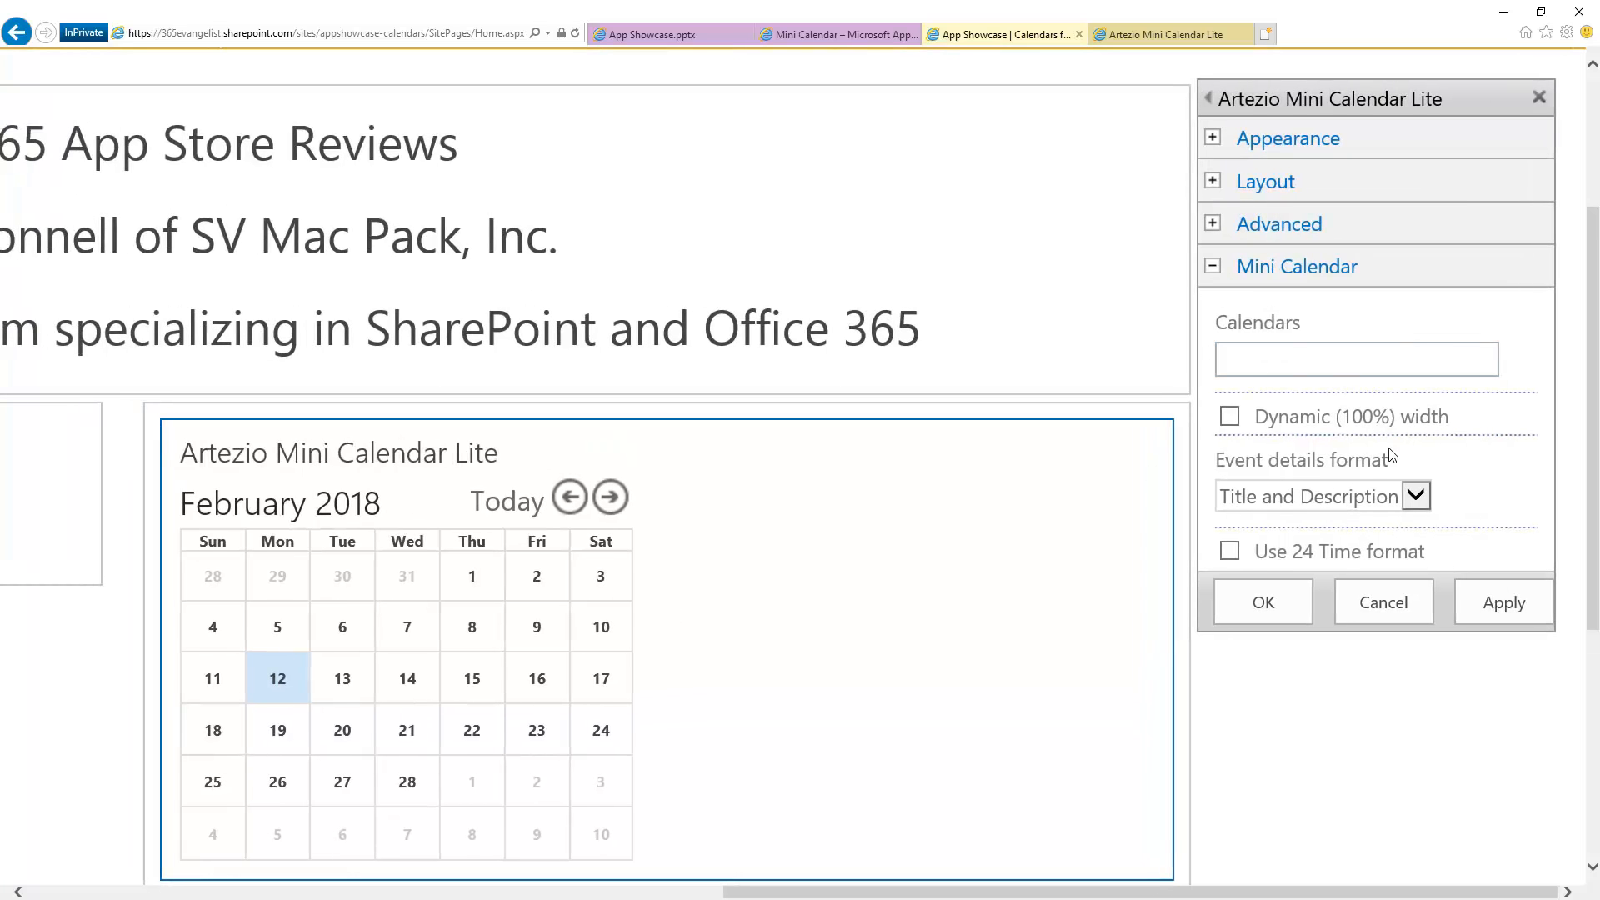
- Try to connect the web part to a calendar named "app showcase calendar" and apply the settings
{"action": "left_click", "coordinate": [1272, 356]}
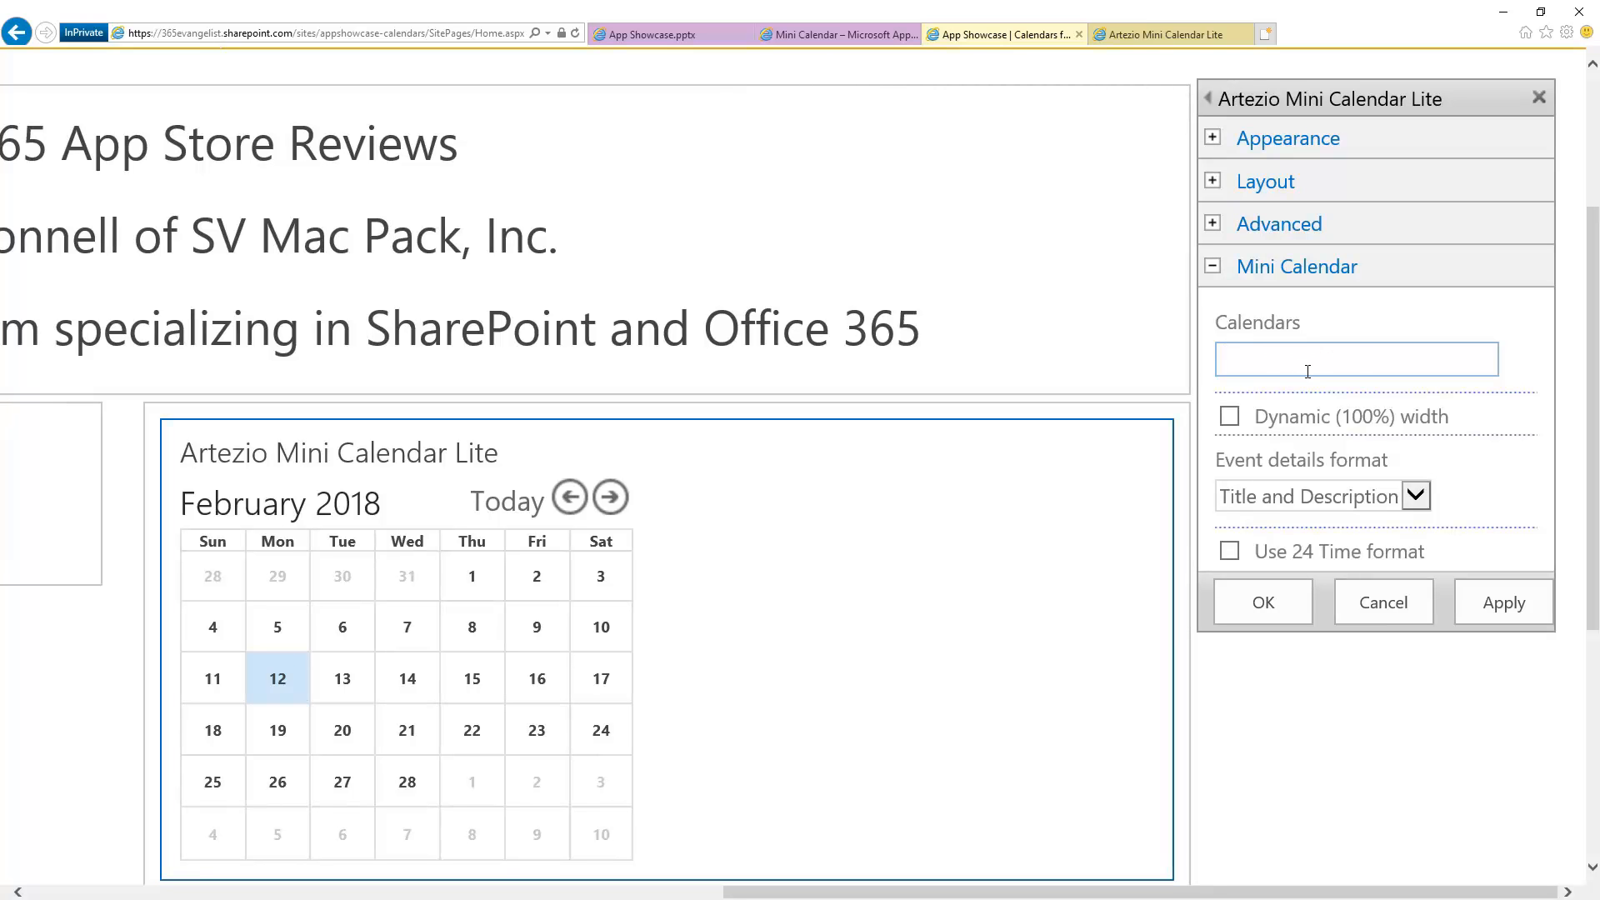
{"action": "type", "text": "app showcase calendar"}
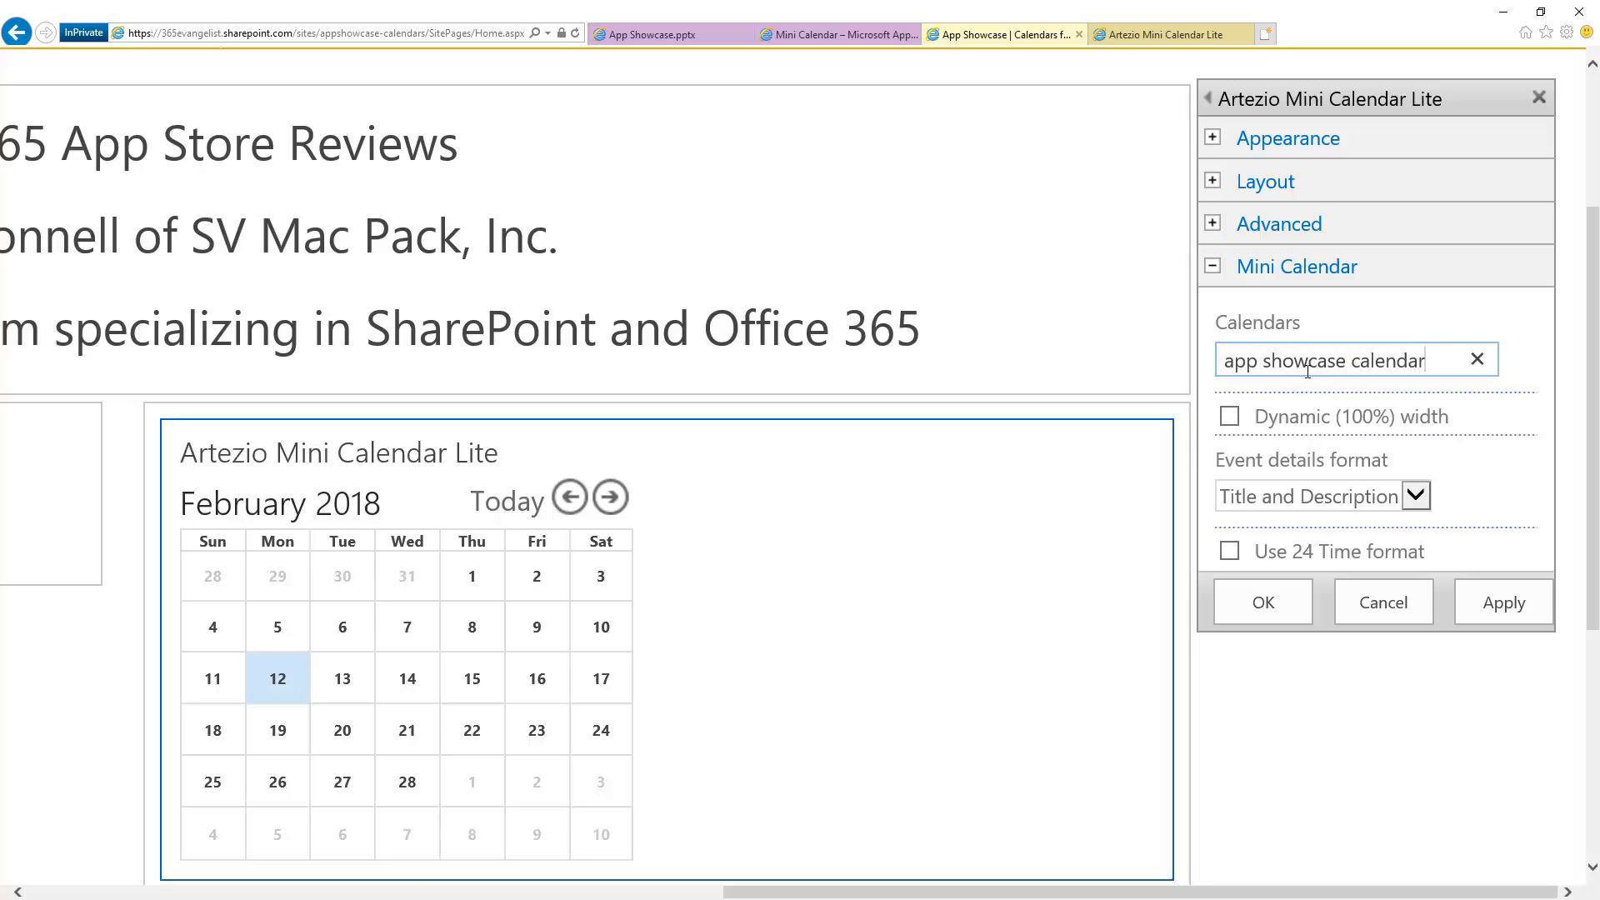
{"action": "left_click", "coordinate": [1504, 603]}
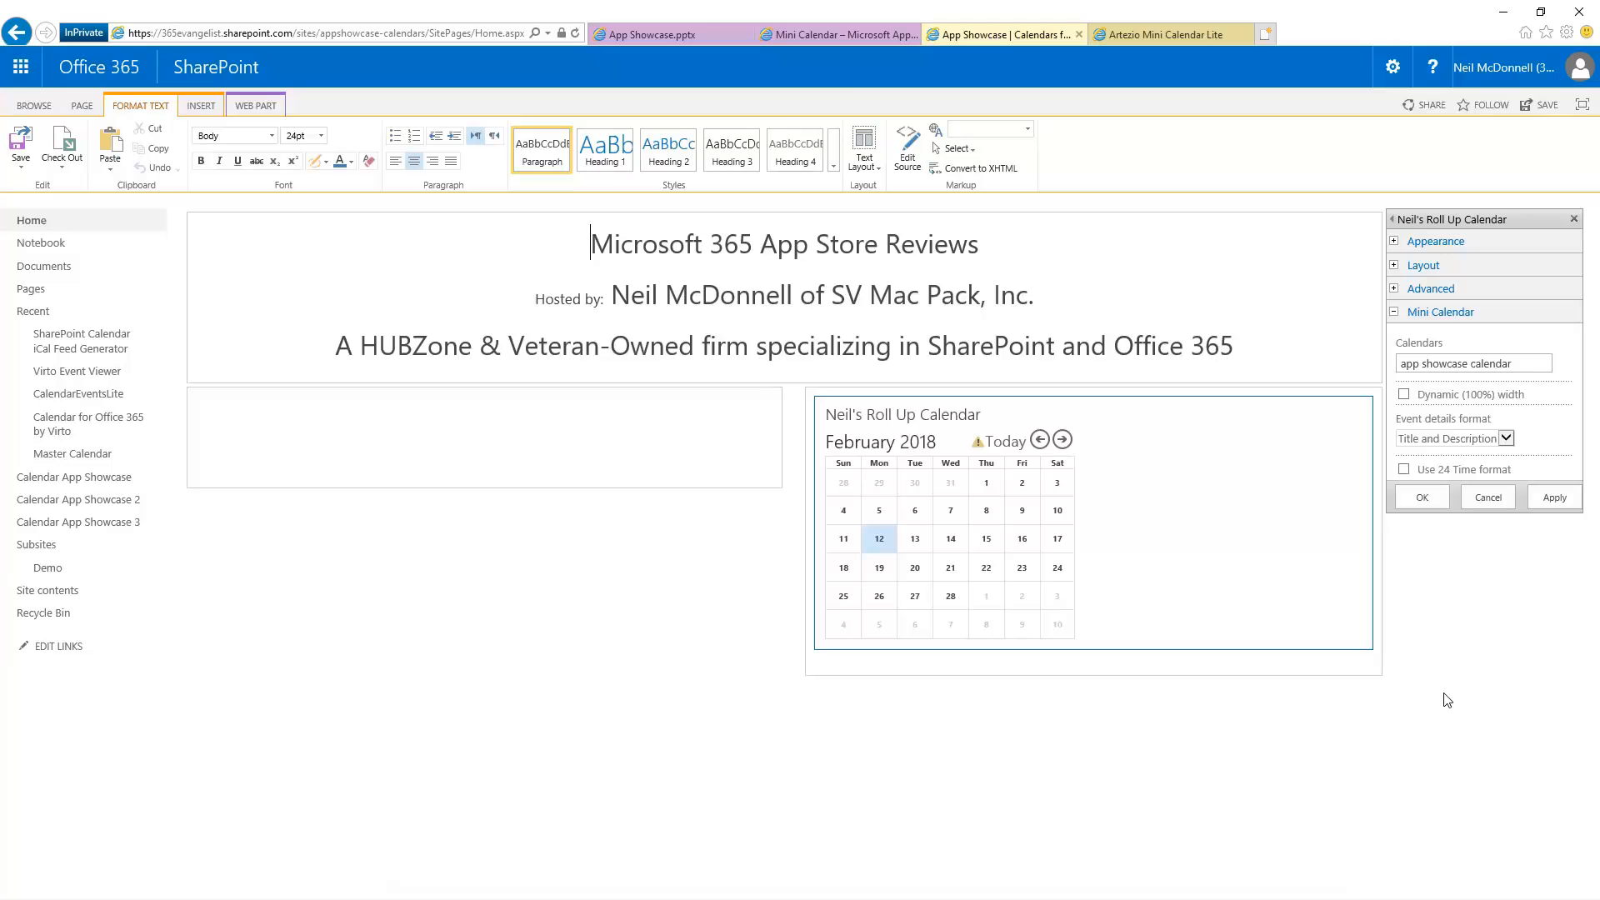
- Look up the exact calendar list names in the App Showcase site's contents, and return to the page being edited
{"action": "mouse_move", "coordinate": [978, 449]}
{"action": "left_click", "coordinate": [1182, 35]}
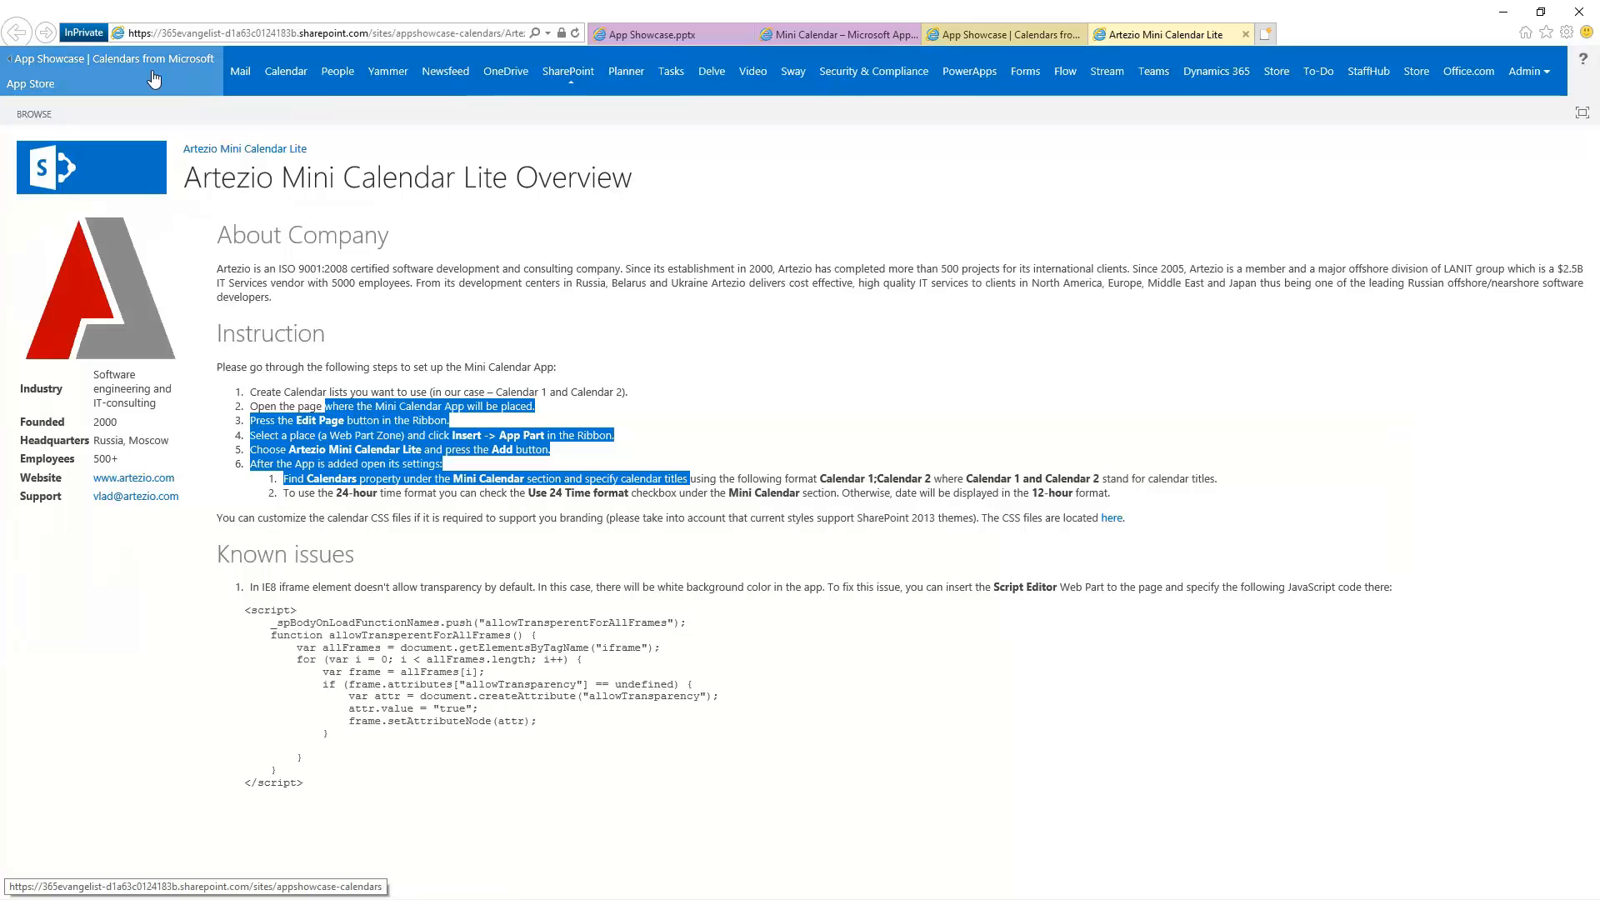
{"action": "left_click", "coordinate": [77, 62]}
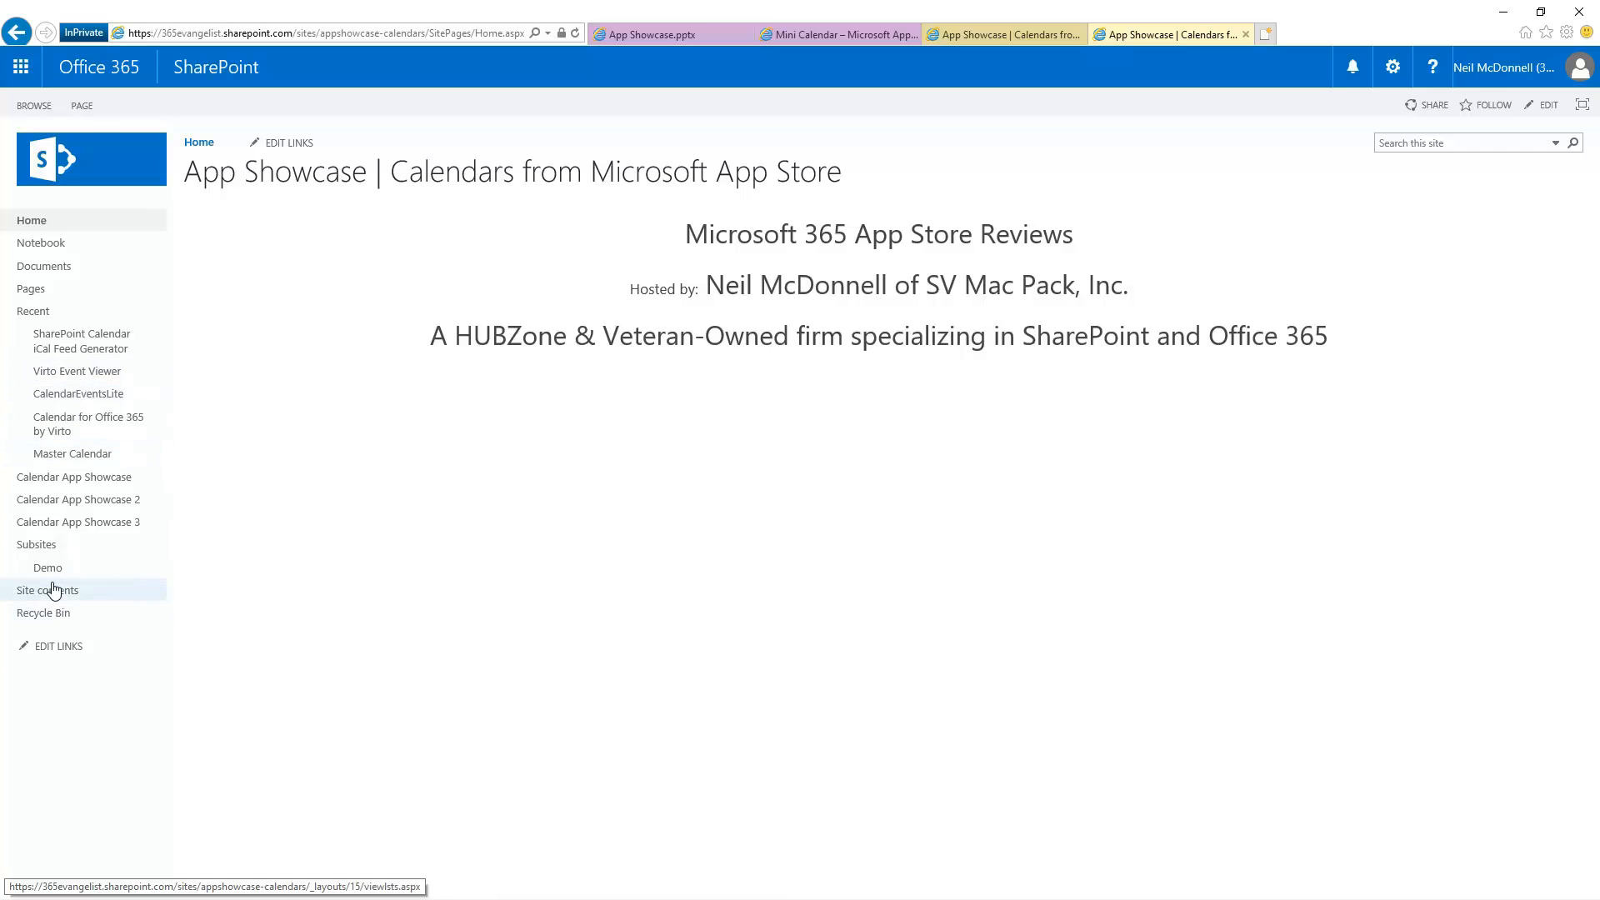
{"action": "left_click", "coordinate": [54, 590]}
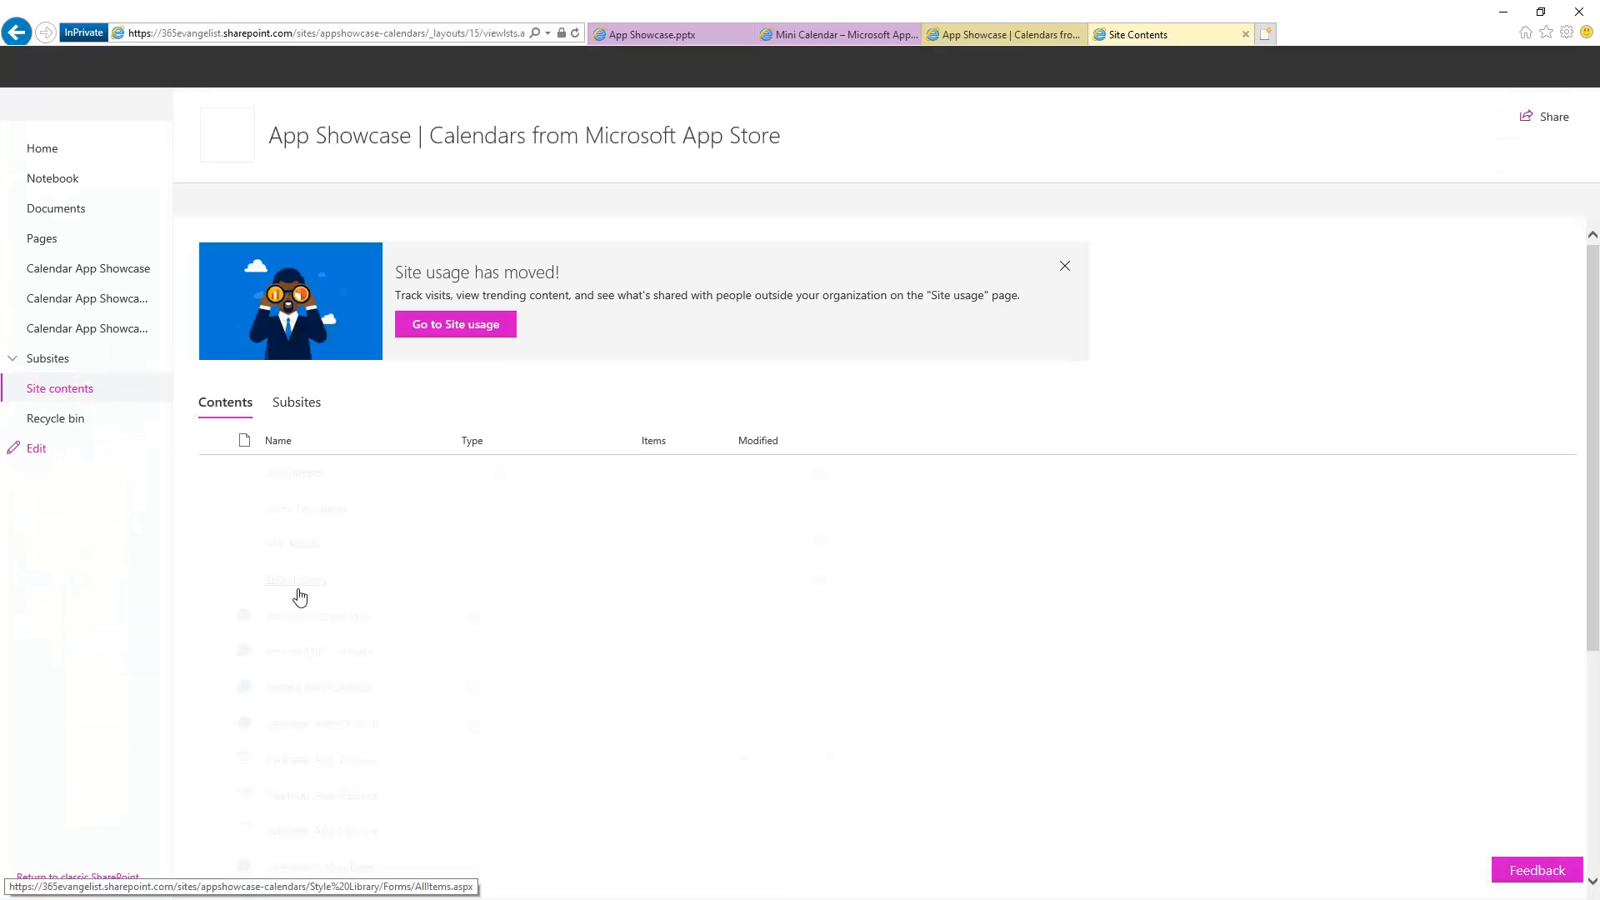
{"action": "scroll", "coordinate": [432, 701], "scroll_direction": "down", "scroll_amount": 3}
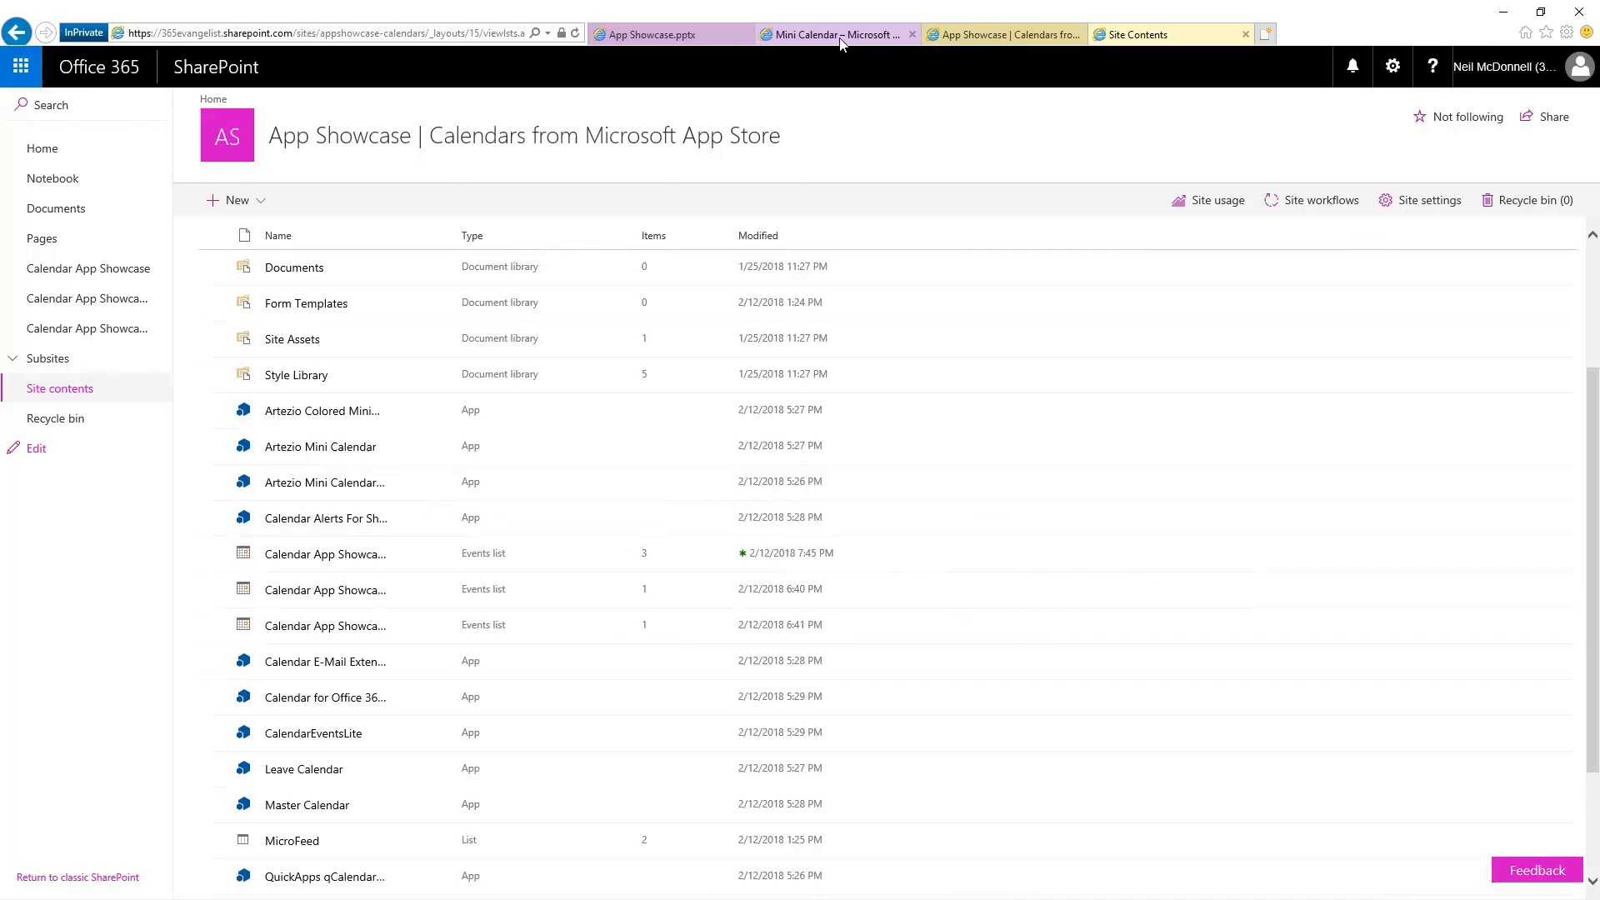
{"action": "left_click", "coordinate": [988, 37]}
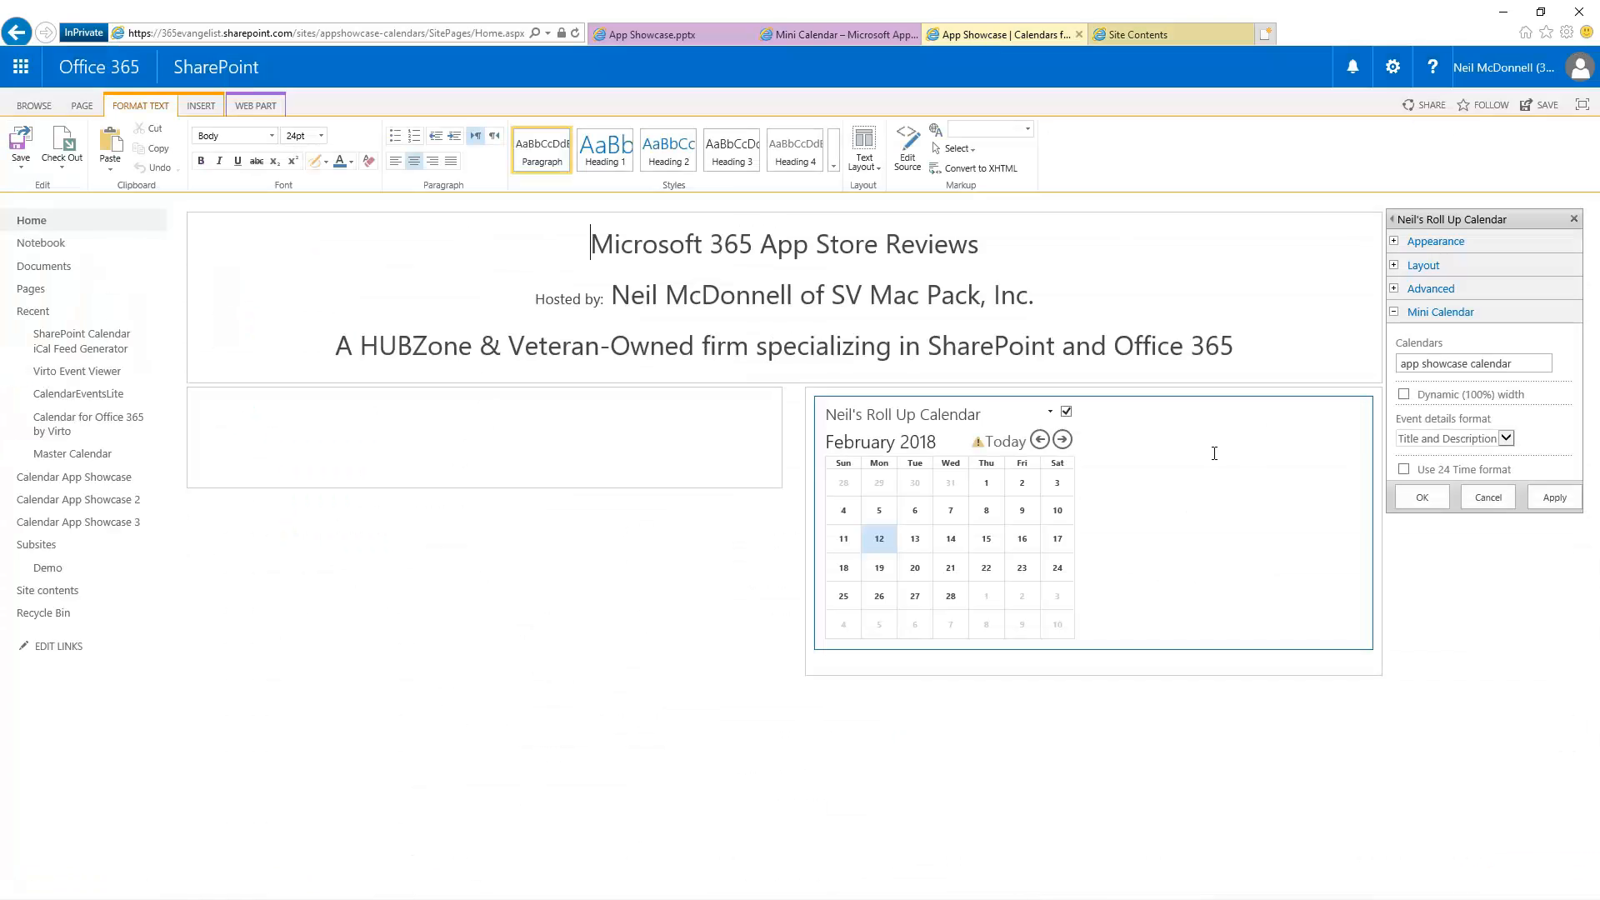
- Replace the web part's Calendars value with "Calendar App Showcase" and apply the settings
{"action": "scroll", "coordinate": [1379, 621], "scroll_direction": "up", "scroll_amount": 5}
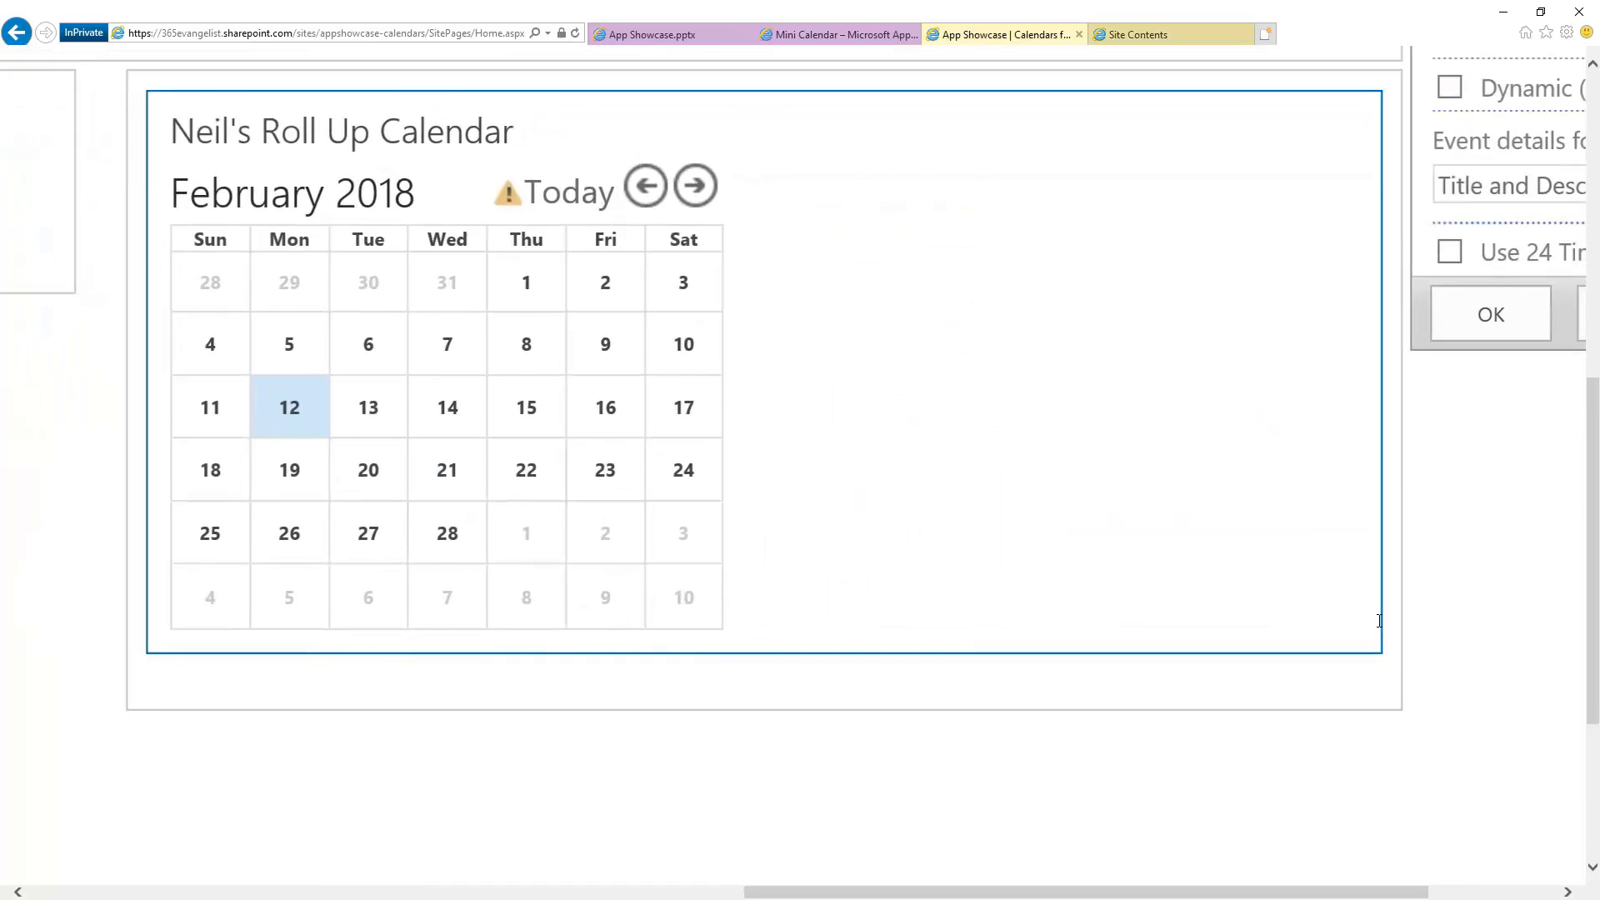
{"action": "scroll", "coordinate": [1379, 621], "scroll_direction": "up", "scroll_amount": 3}
{"action": "scroll", "coordinate": [1379, 620], "scroll_direction": "right", "scroll_amount": 2}
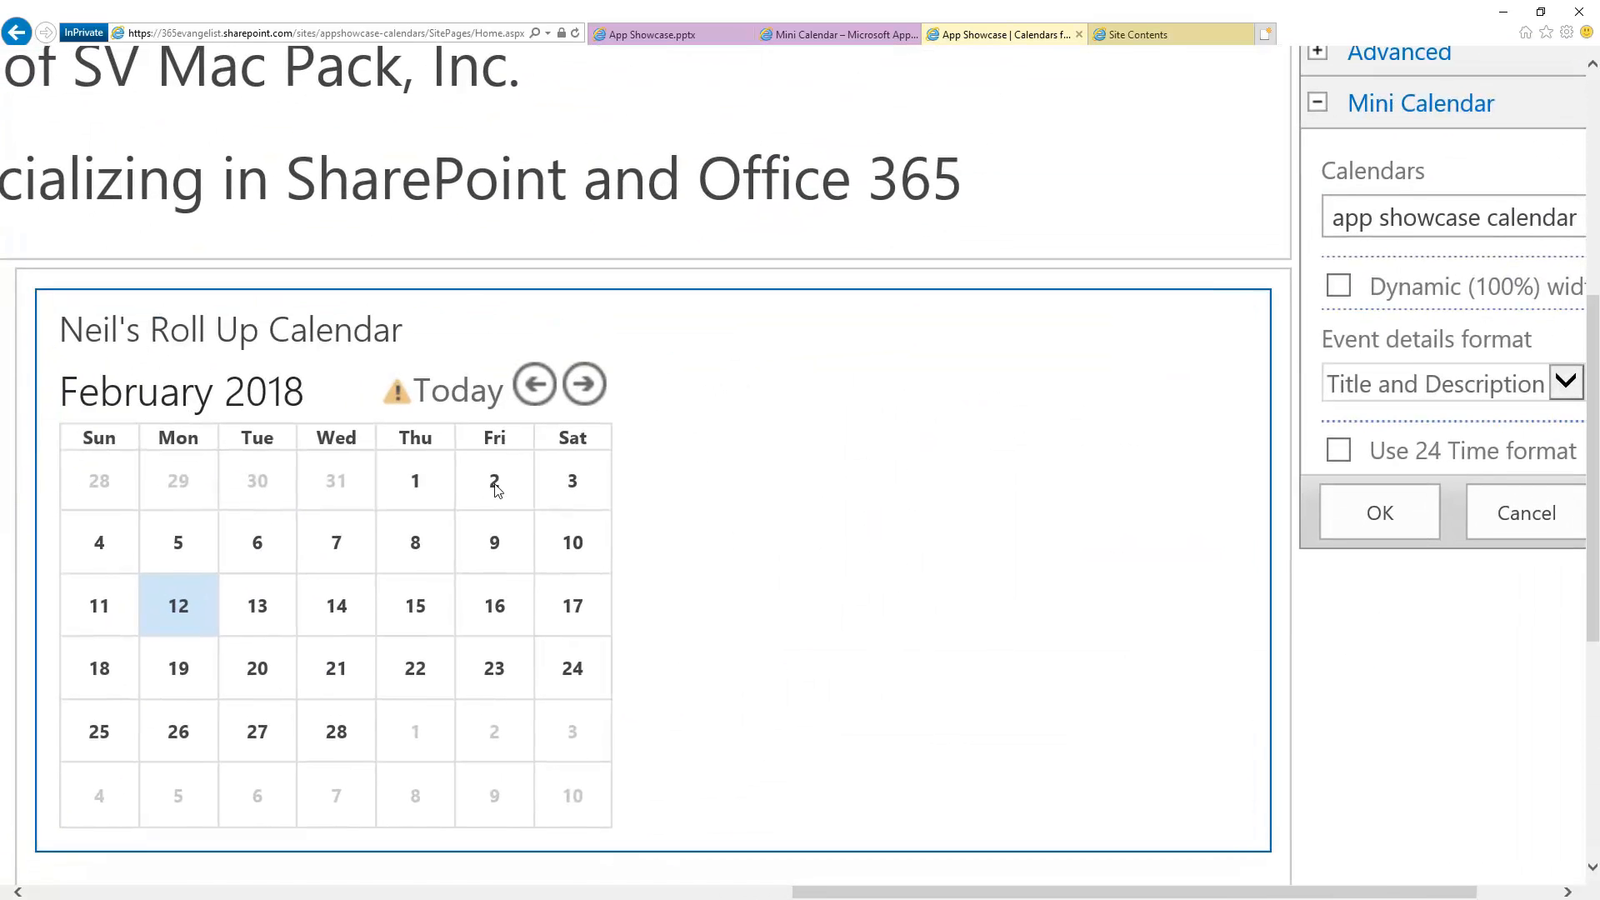
{"action": "mouse_move", "coordinate": [397, 399]}
{"action": "scroll", "coordinate": [1374, 582], "scroll_direction": "right", "scroll_amount": 2}
{"action": "scroll", "coordinate": [1373, 582], "scroll_direction": "up", "scroll_amount": 2}
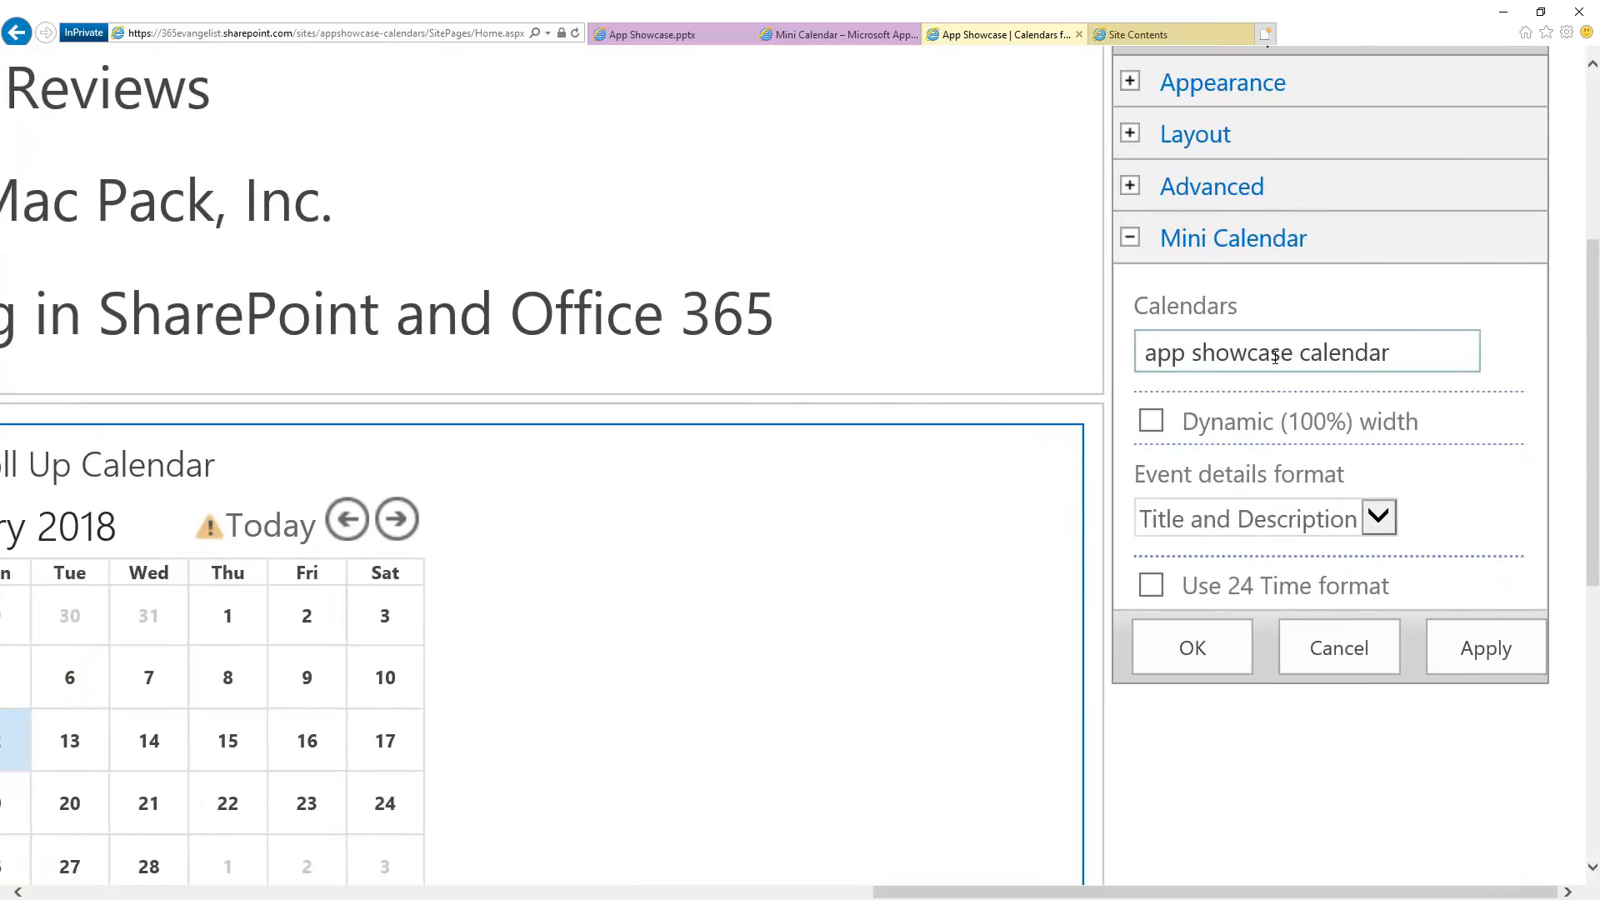
{"action": "left_click_drag", "start_coordinate": [1405, 357], "coordinate": [1071, 355]}
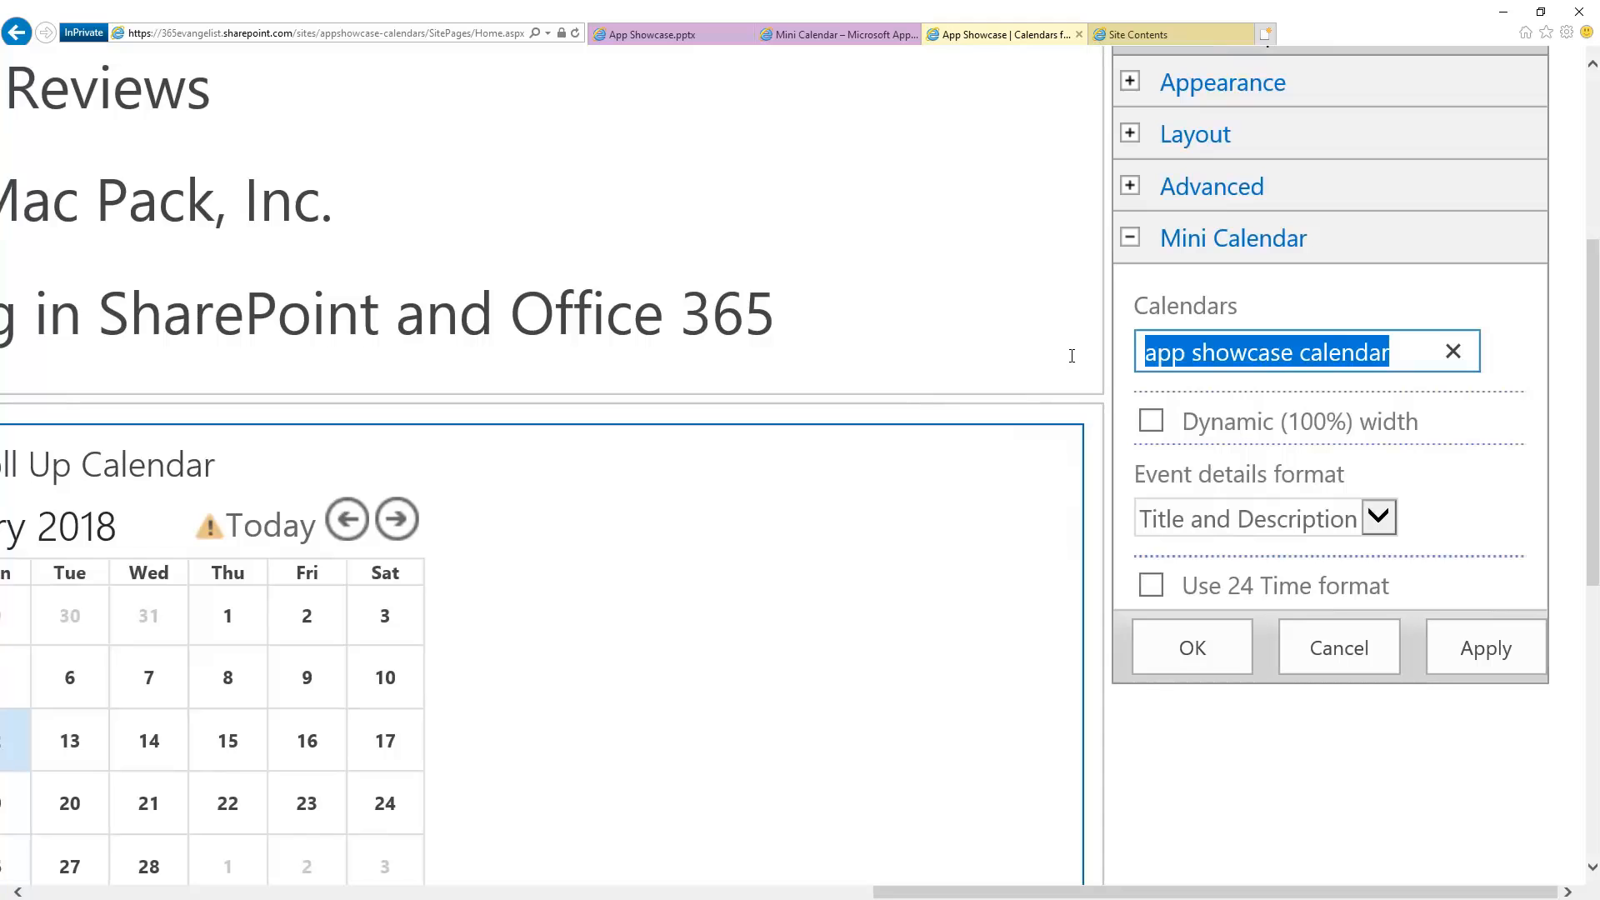
{"action": "type", "text": "Calendar App Showcase"}
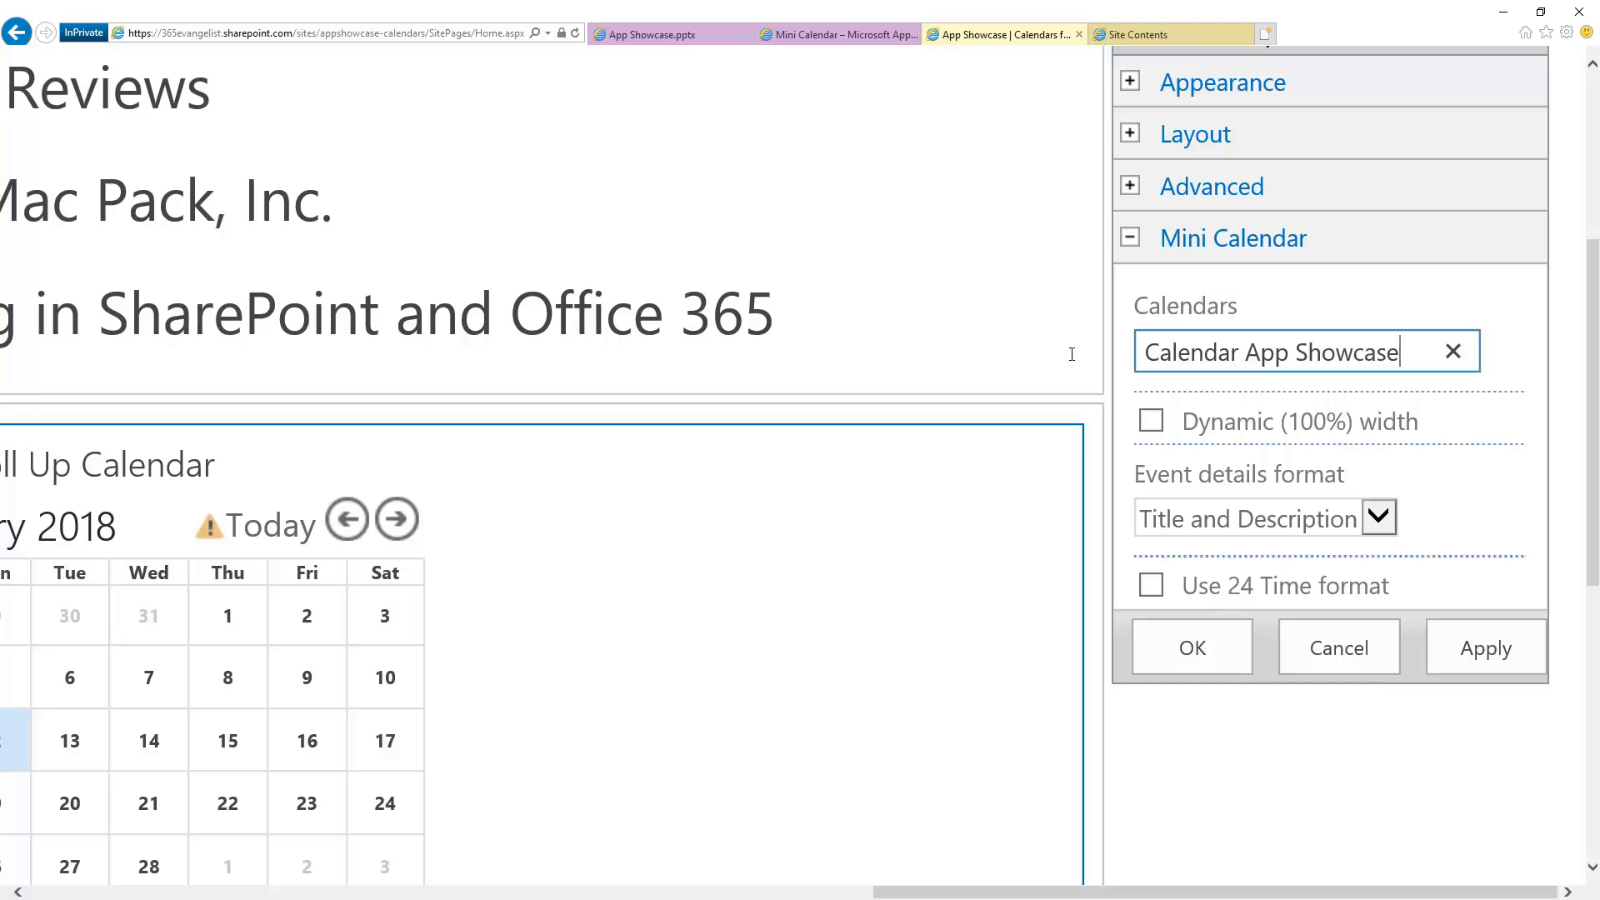
{"action": "left_click", "coordinate": [1507, 662]}
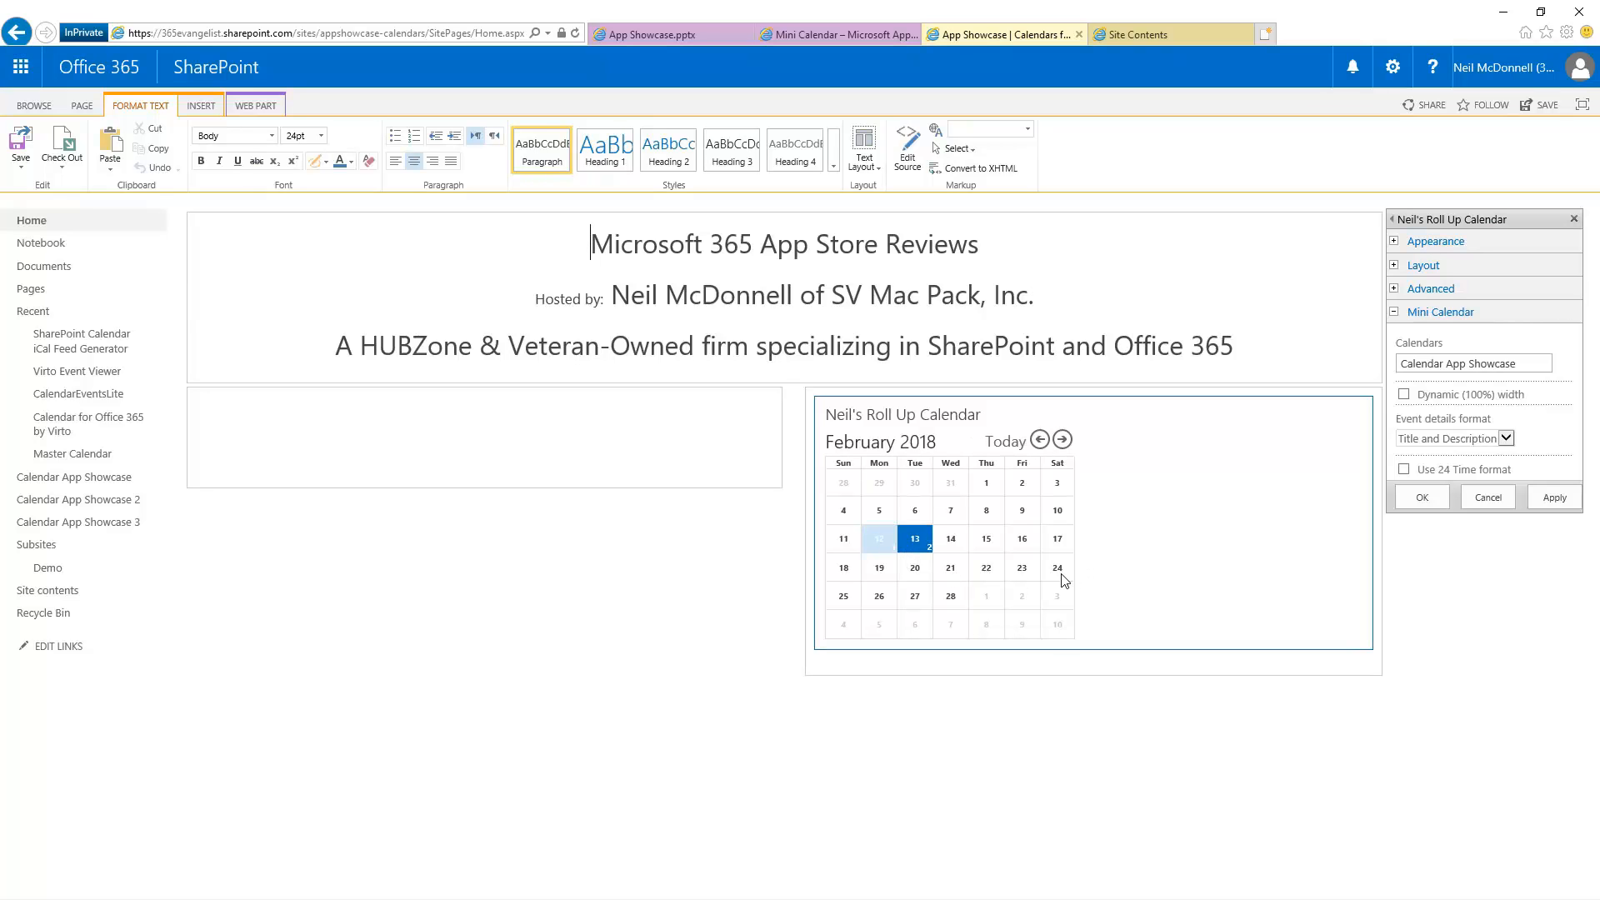
- Extend the Calendars value to "Calendar App Showcase;Calendar App Showcase 2;Calendar App Showcase 3" and apply it to the web part
{"action": "scroll", "coordinate": [1109, 580], "scroll_direction": "up", "scroll_amount": 4}
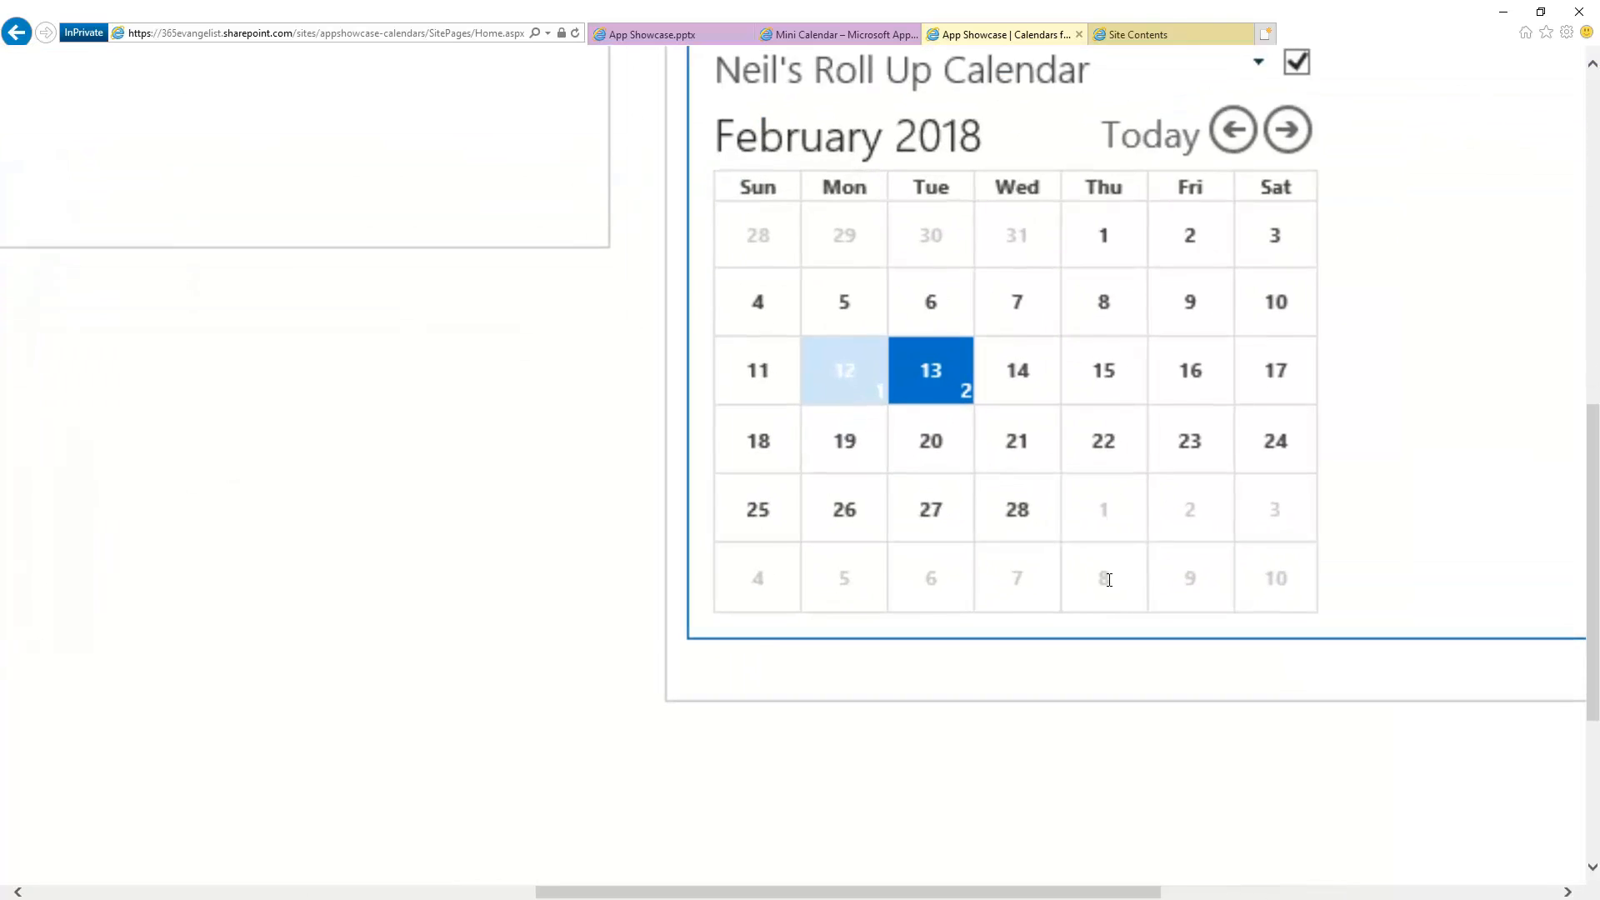
{"action": "scroll", "coordinate": [1109, 580], "scroll_direction": "right", "scroll_amount": 2}
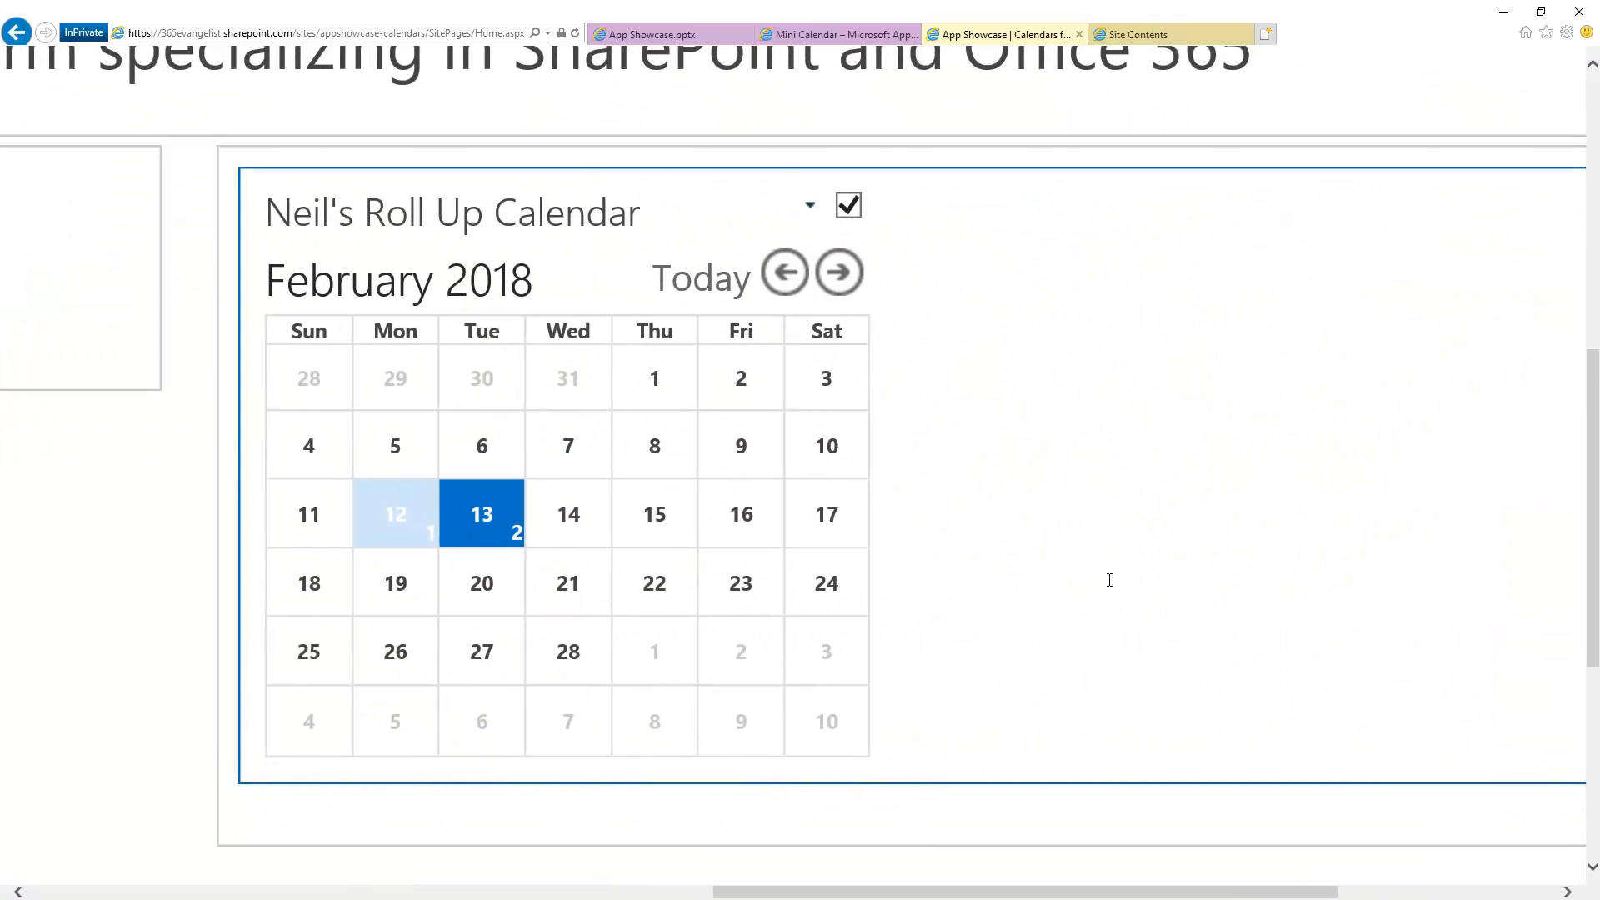
{"action": "scroll", "coordinate": [1109, 580], "scroll_direction": "right", "scroll_amount": 5}
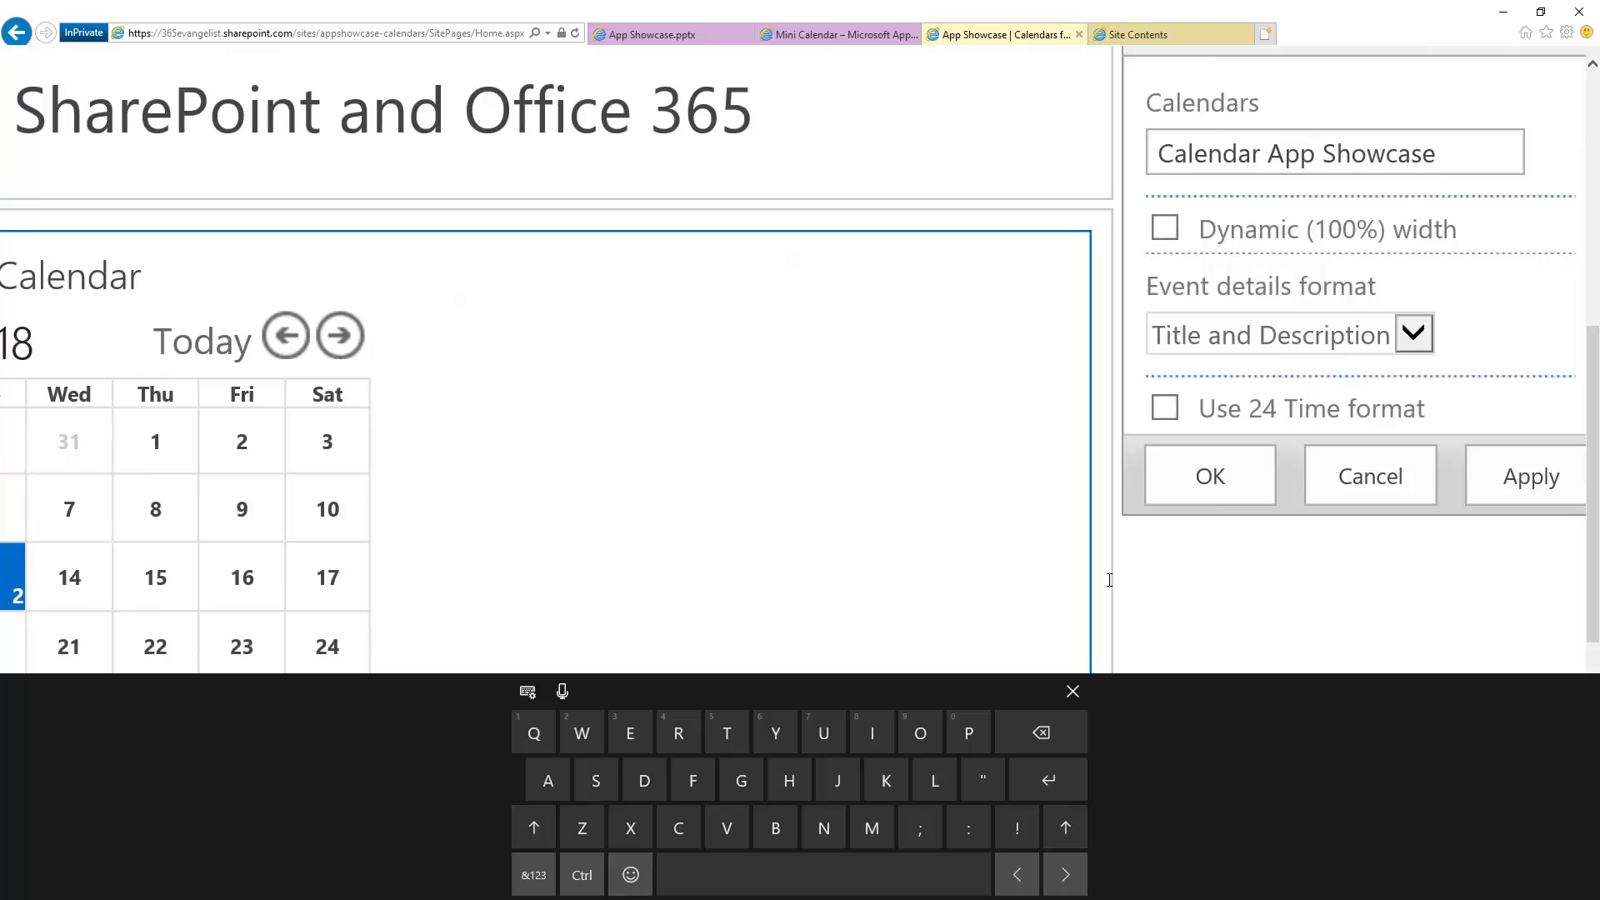
{"action": "left_click", "coordinate": [1487, 148]}
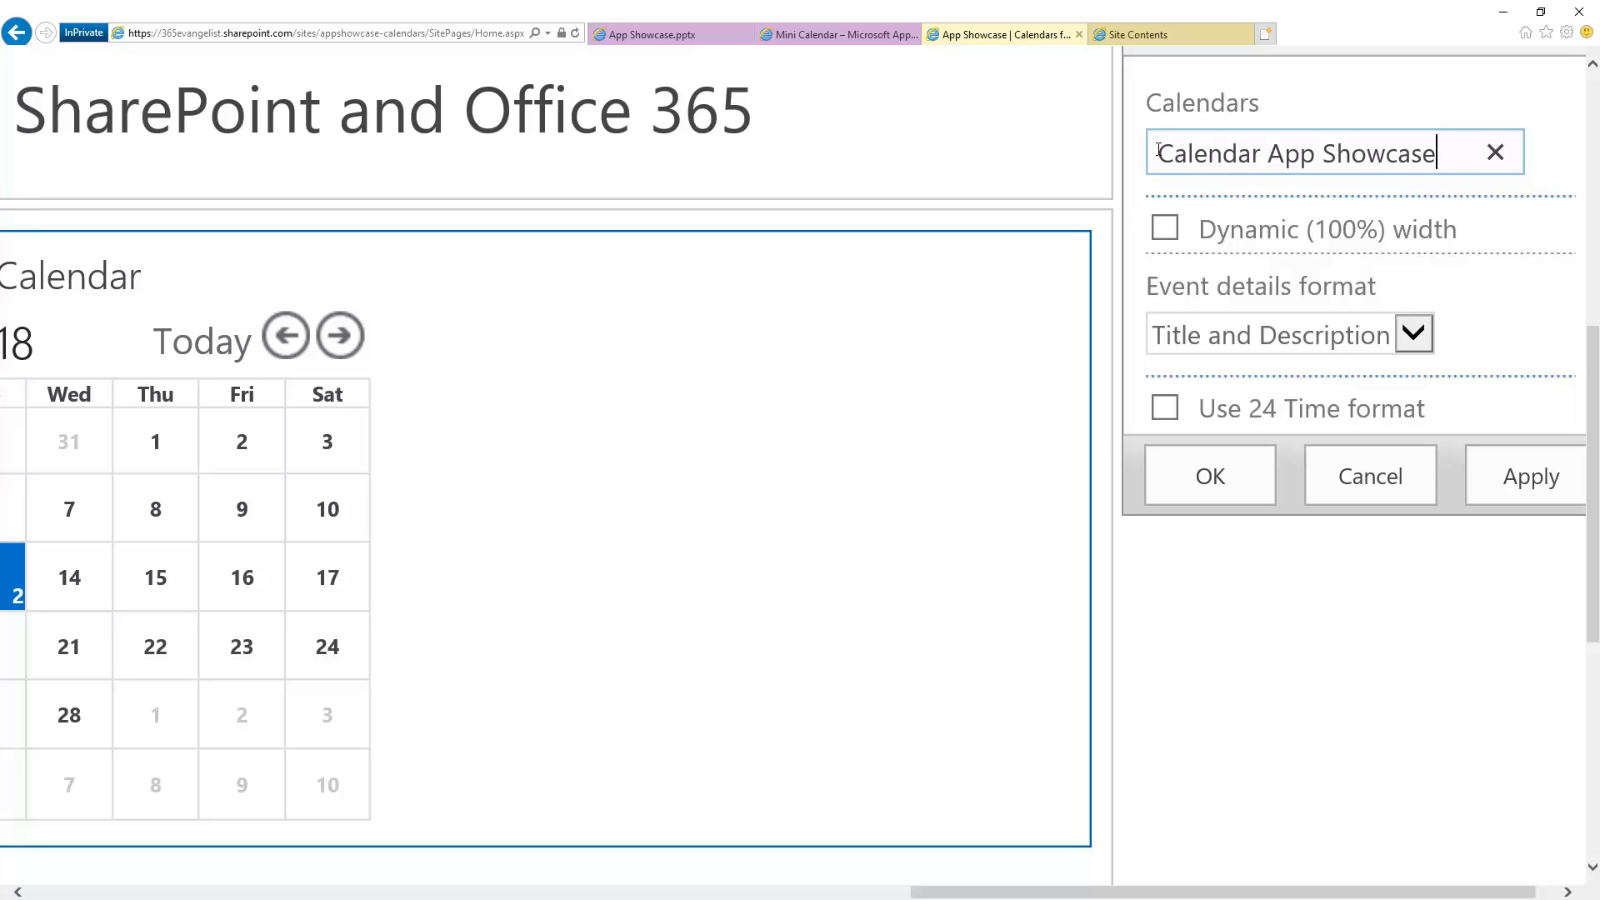
{"action": "left_click_drag", "start_coordinate": [1159, 153], "coordinate": [1383, 156]}
{"action": "key", "text": "ctrl+c"}
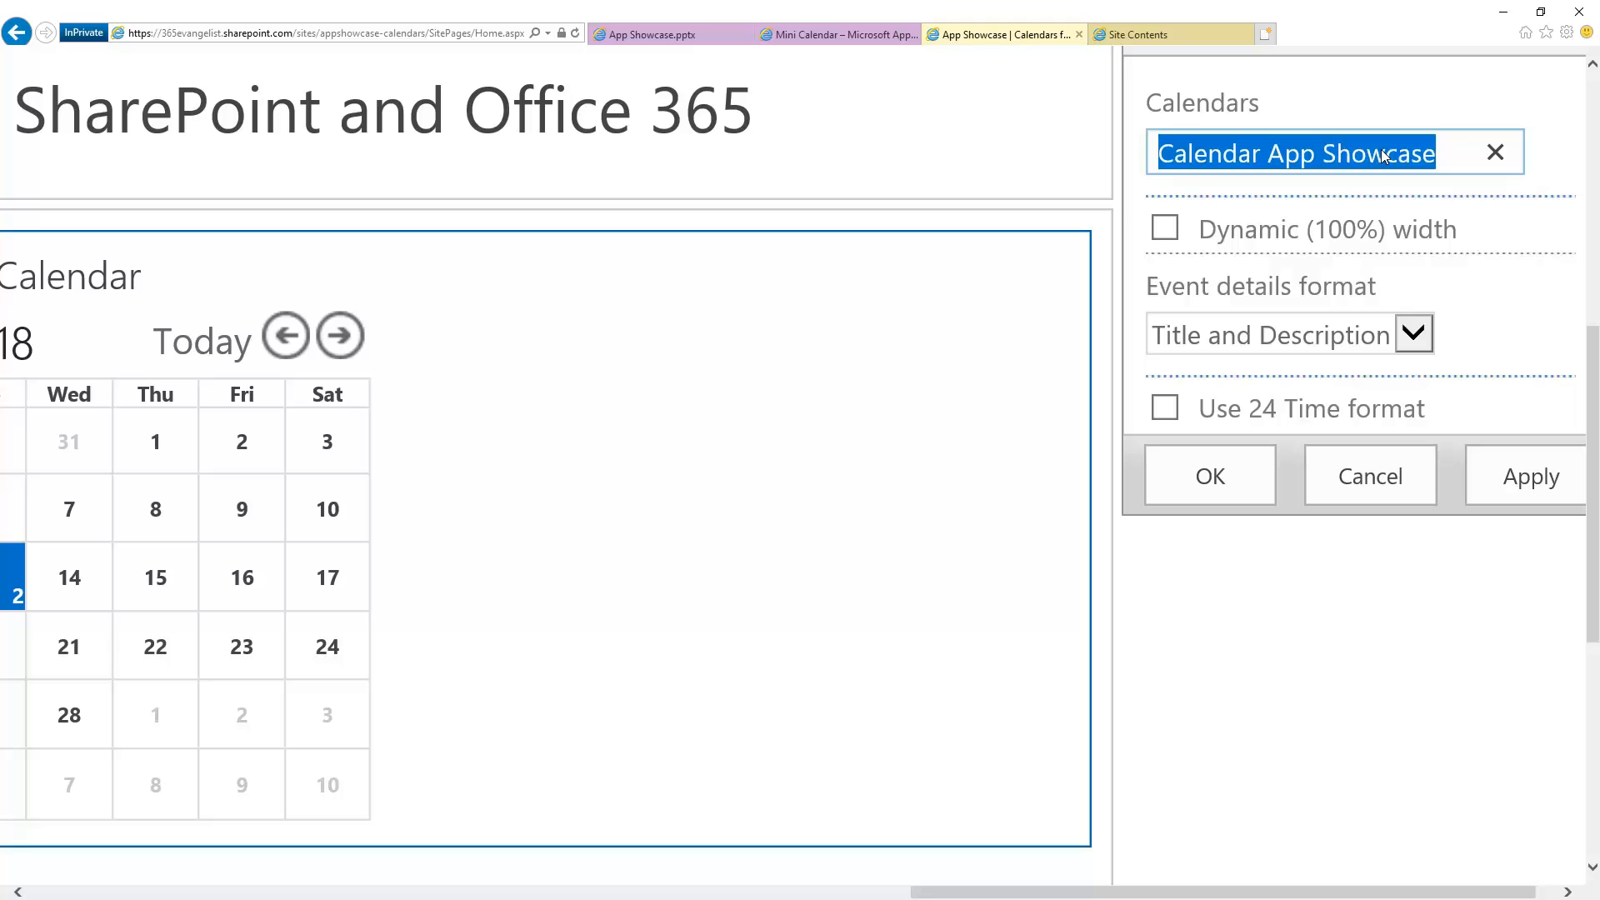
{"action": "left_click", "coordinate": [1439, 156]}
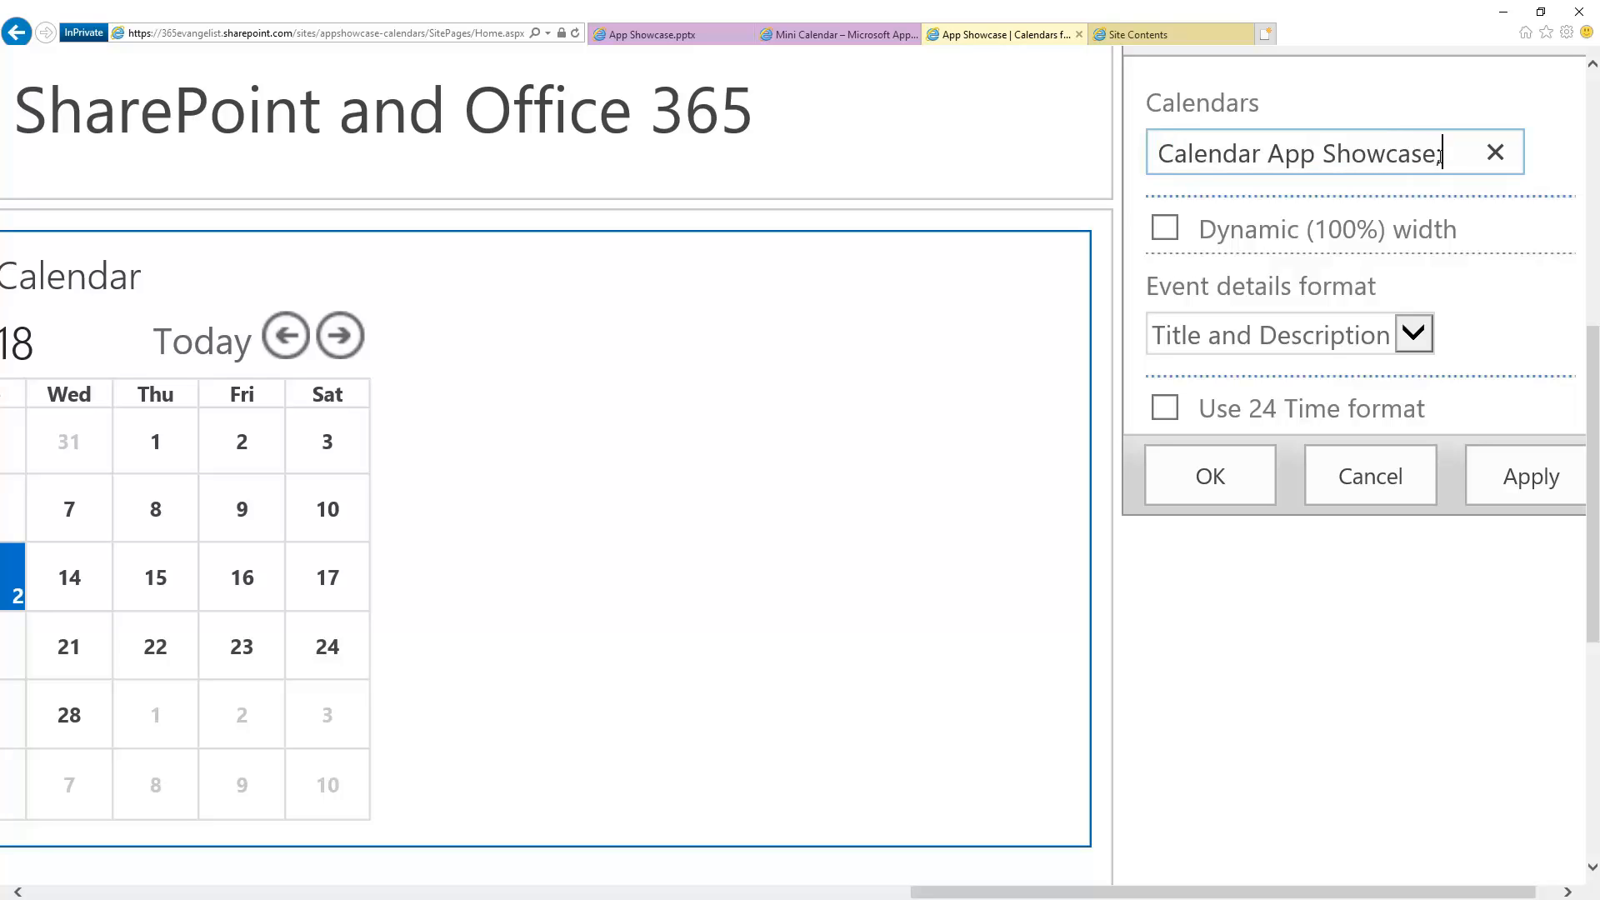
{"action": "type", "text": ";"}
{"action": "key", "text": "ctrl+v"}
{"action": "type", "text": "2;"}
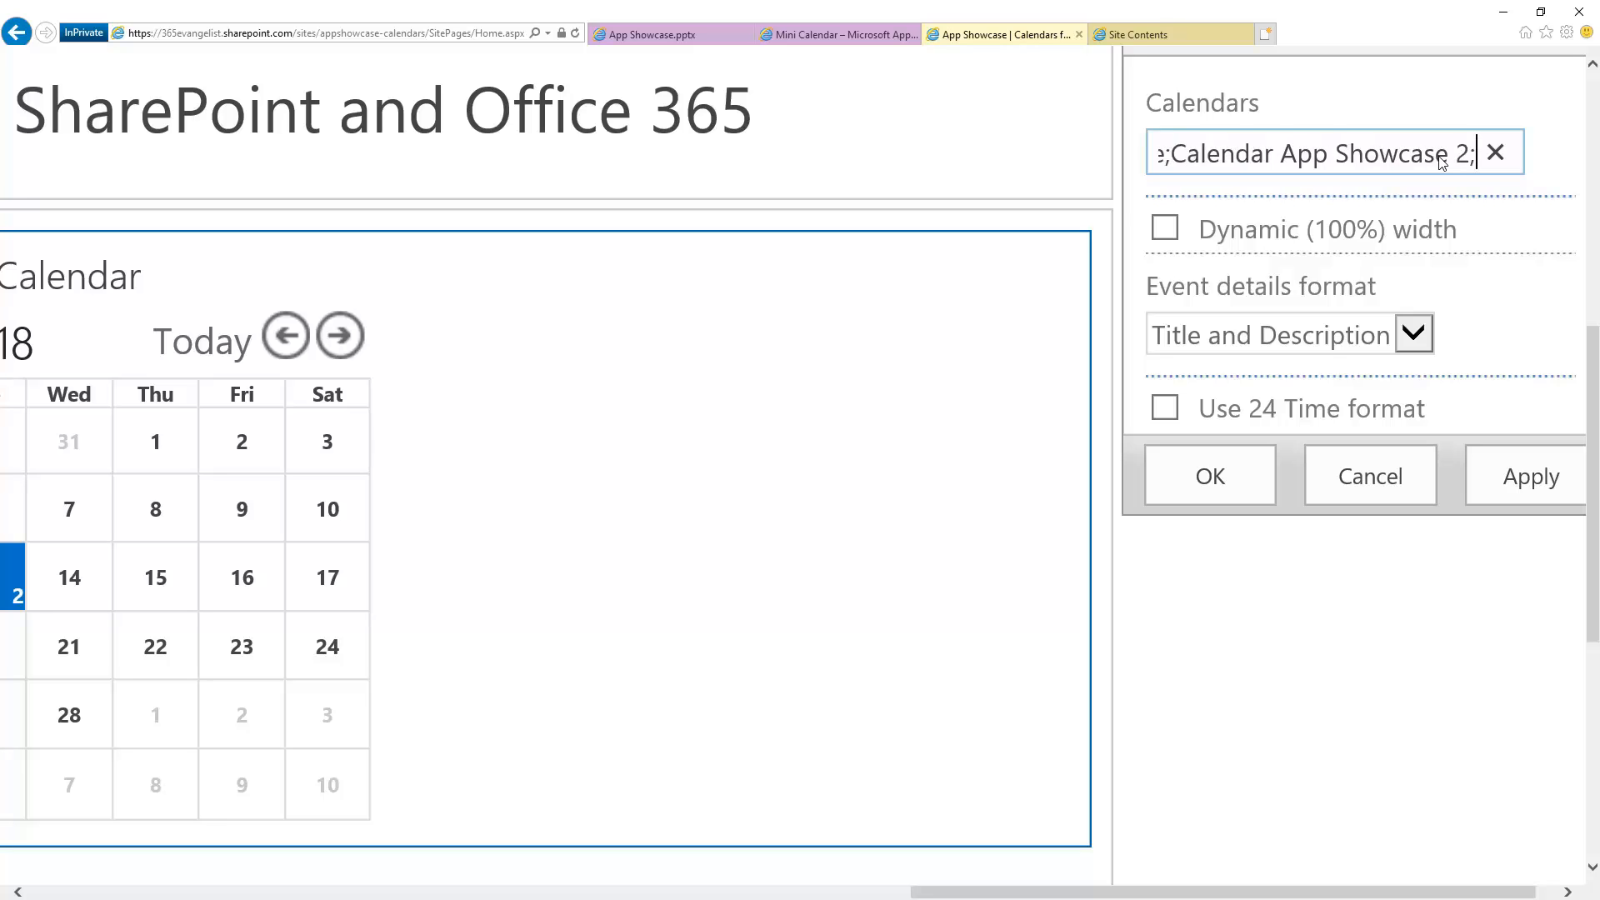
{"action": "key", "text": "ctrl+v"}
{"action": "type", "text": "3"}
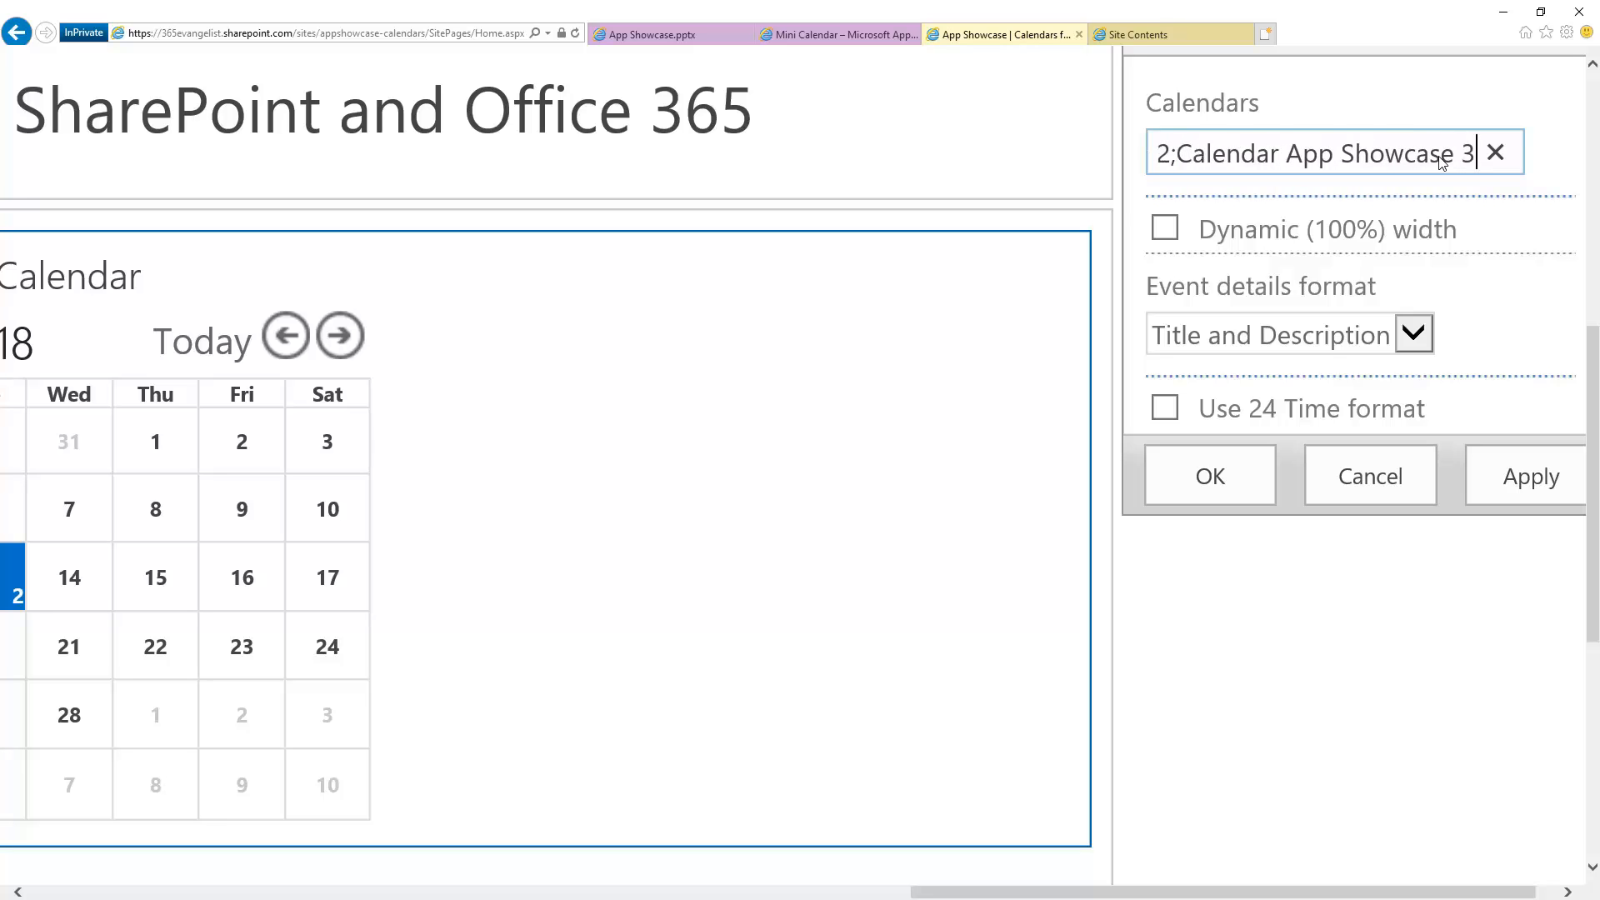
{"action": "left_click", "coordinate": [1512, 479]}
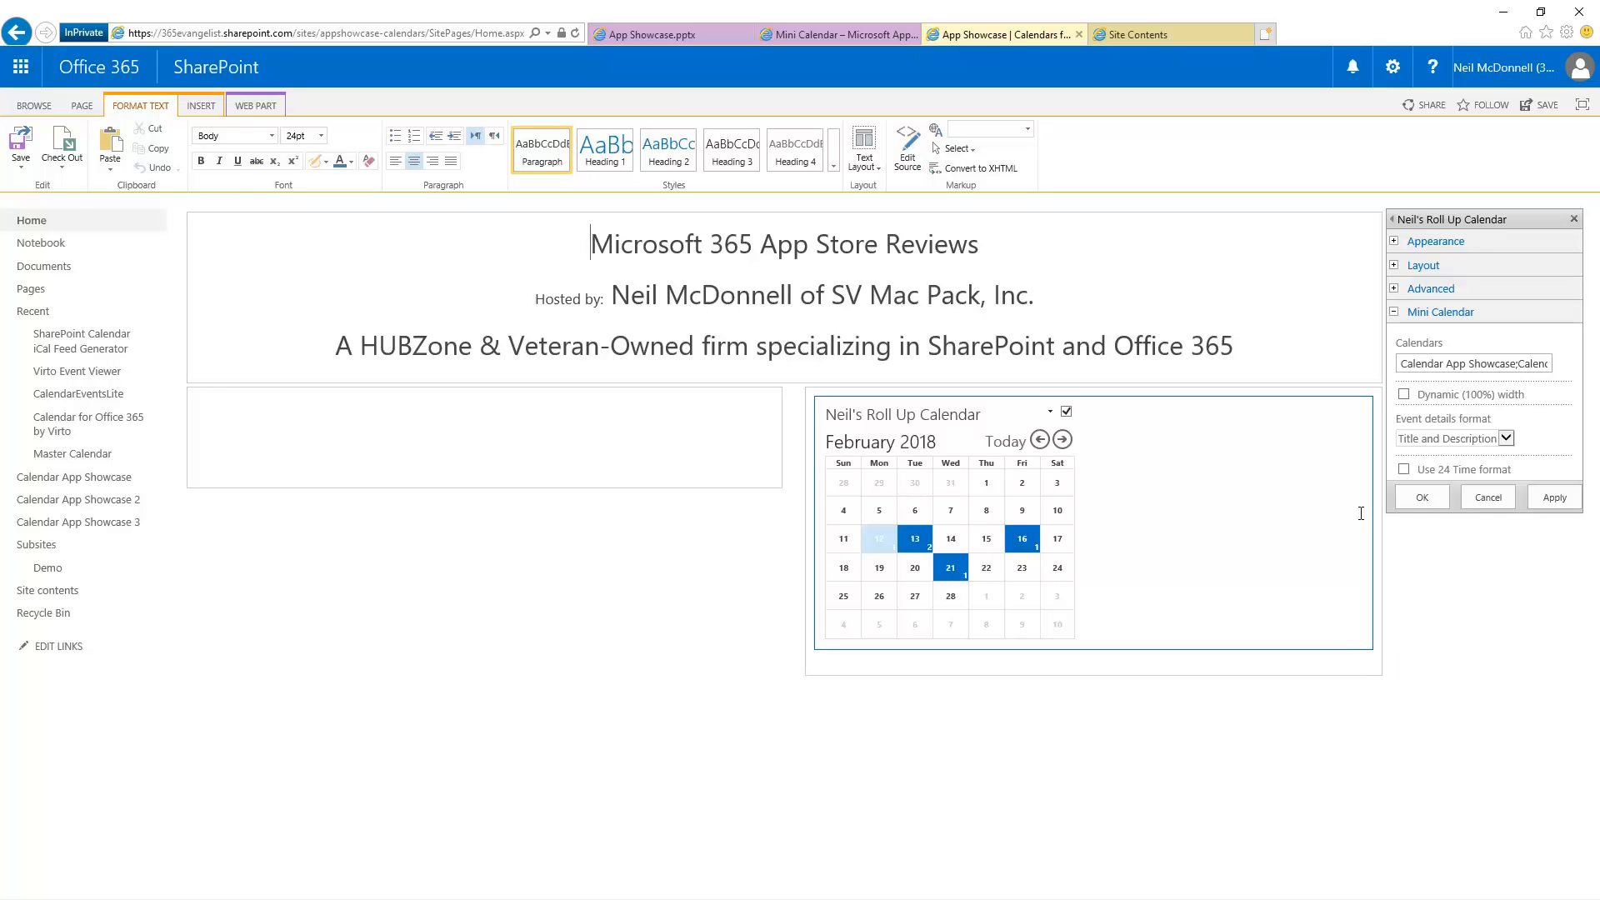
- Accept the roll-up calendar web part's settings and save the page
{"action": "left_click", "coordinate": [1417, 500]}
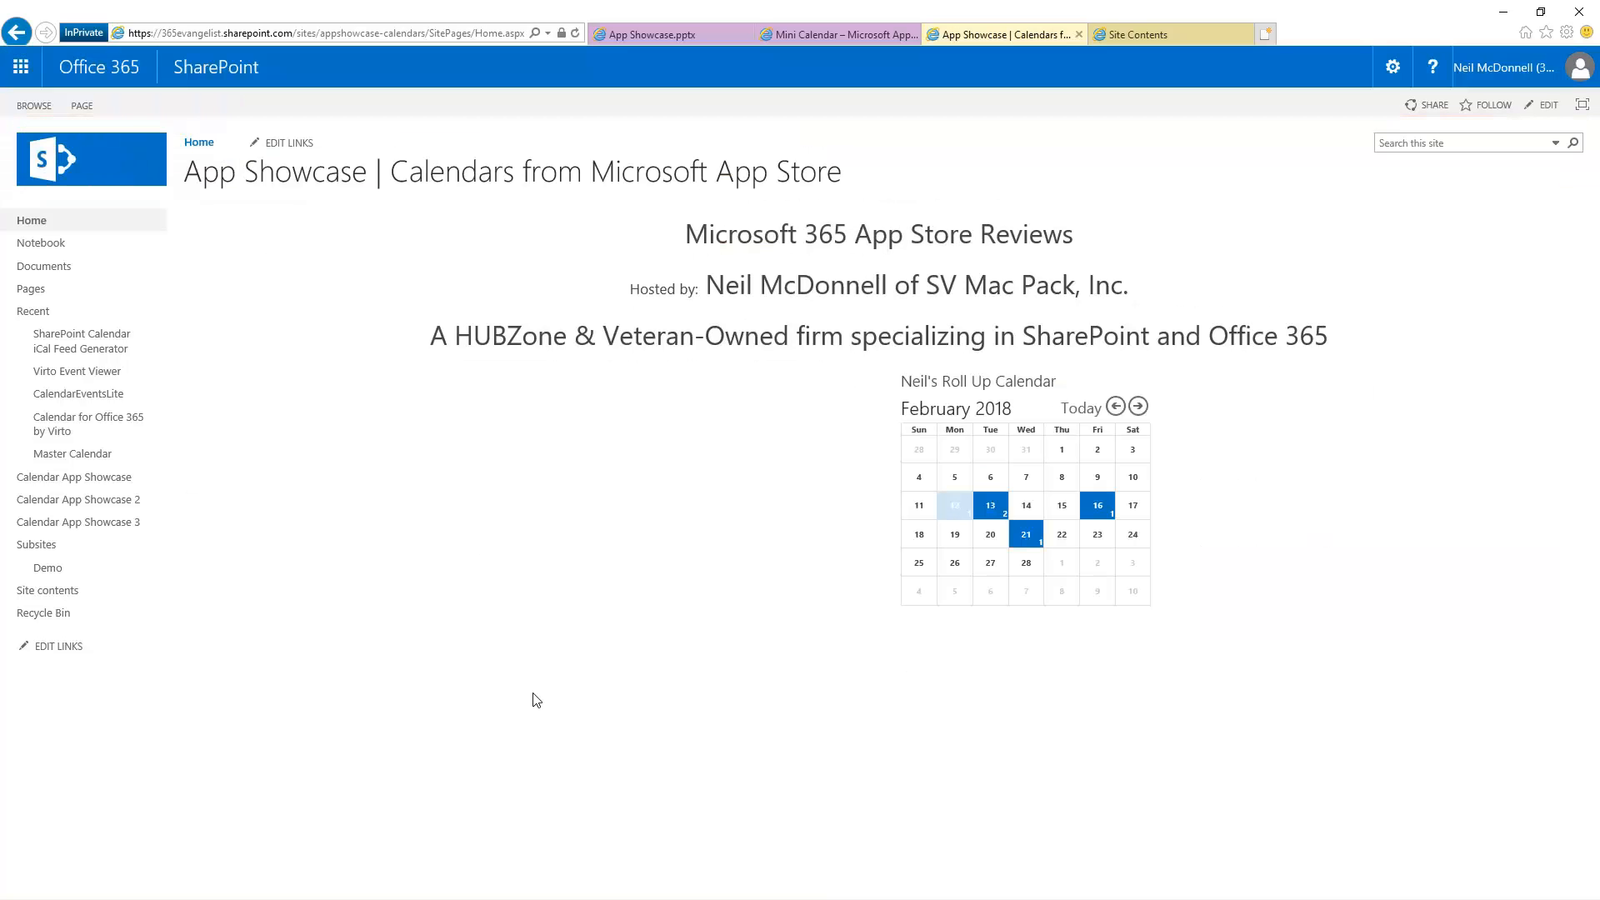
{"action": "scroll", "coordinate": [535, 700], "scroll_direction": "up", "scroll_amount": 5}
{"action": "scroll", "coordinate": [888, 450], "scroll_direction": "right", "scroll_amount": 1}
{"action": "scroll", "coordinate": [888, 450], "scroll_direction": "up", "scroll_amount": 1}
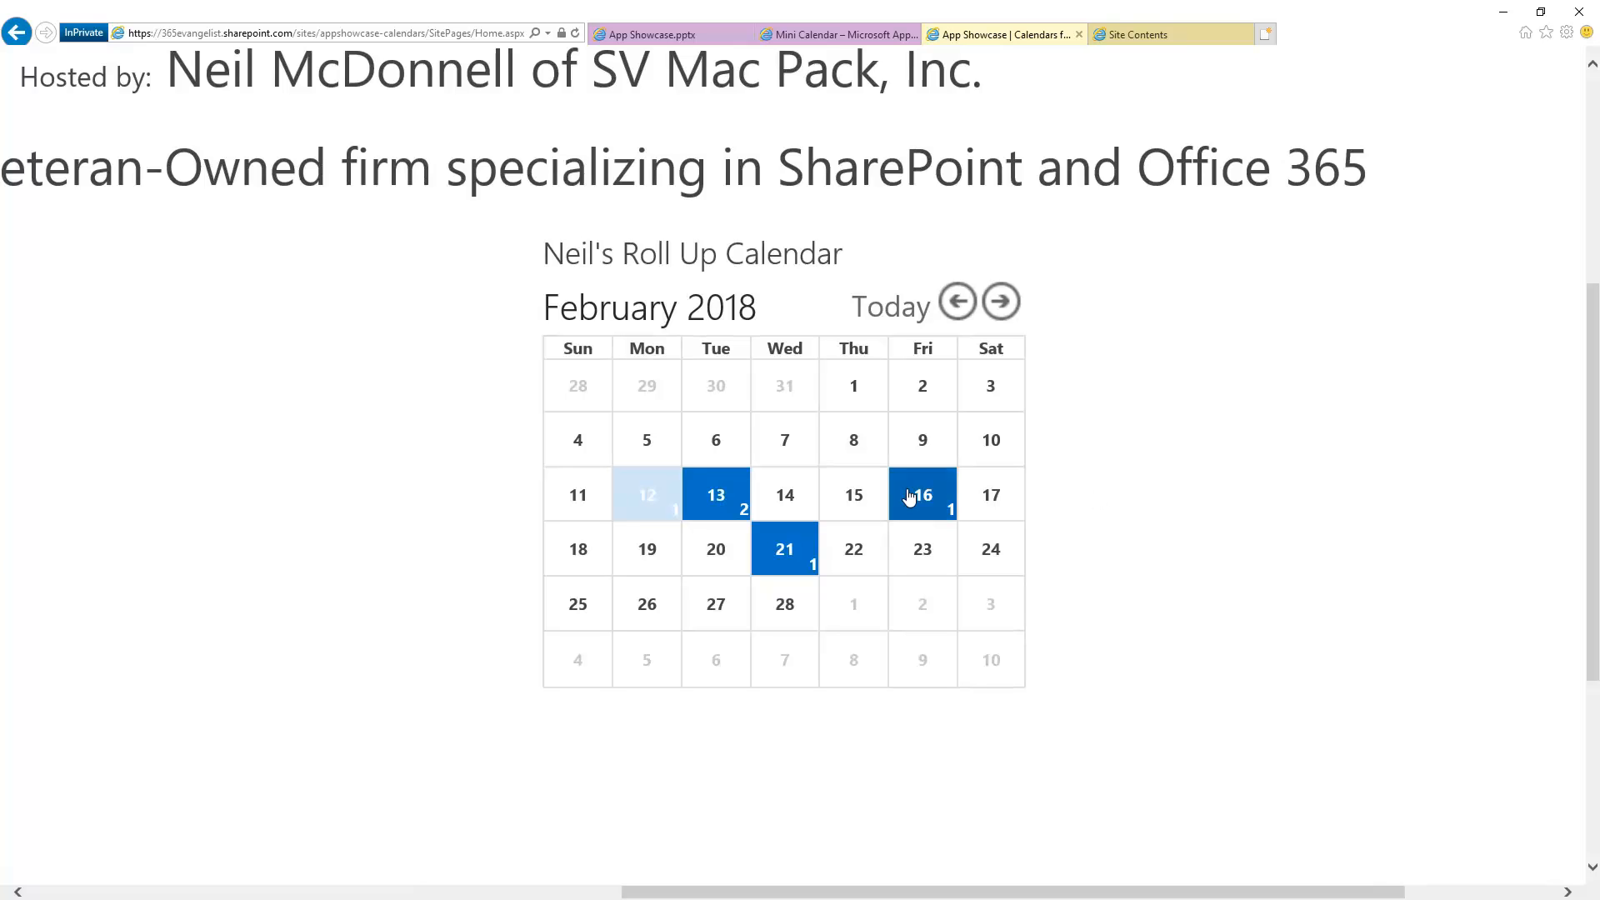
- Check the event details for February 13 and February 21 in the roll-up calendar
{"action": "left_click", "coordinate": [730, 494]}
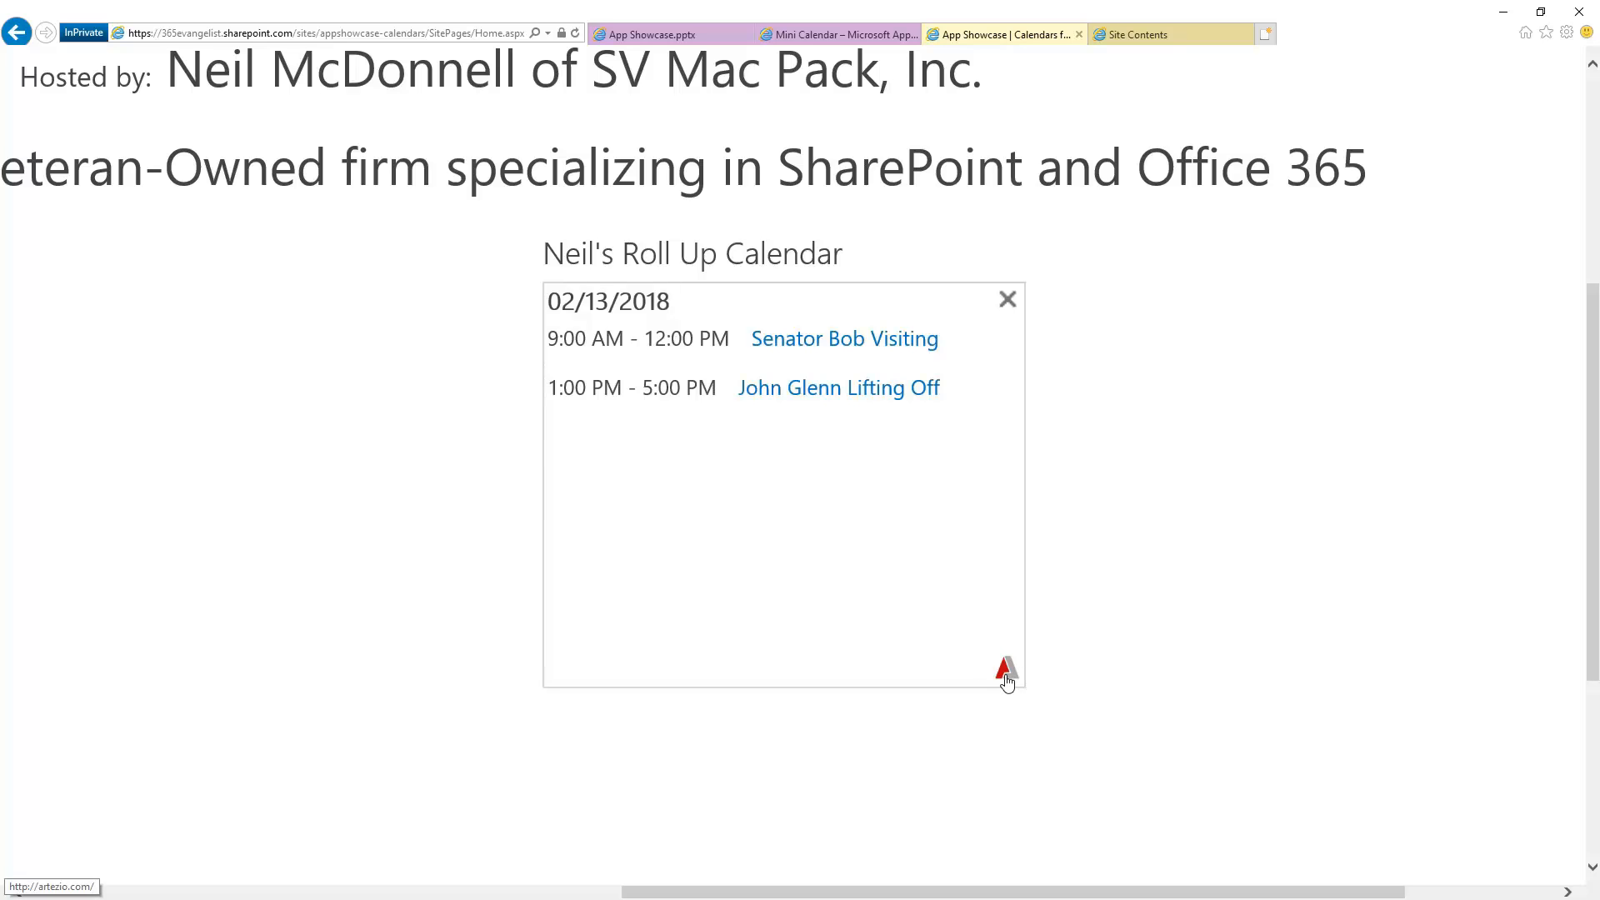
{"action": "left_click", "coordinate": [1007, 300]}
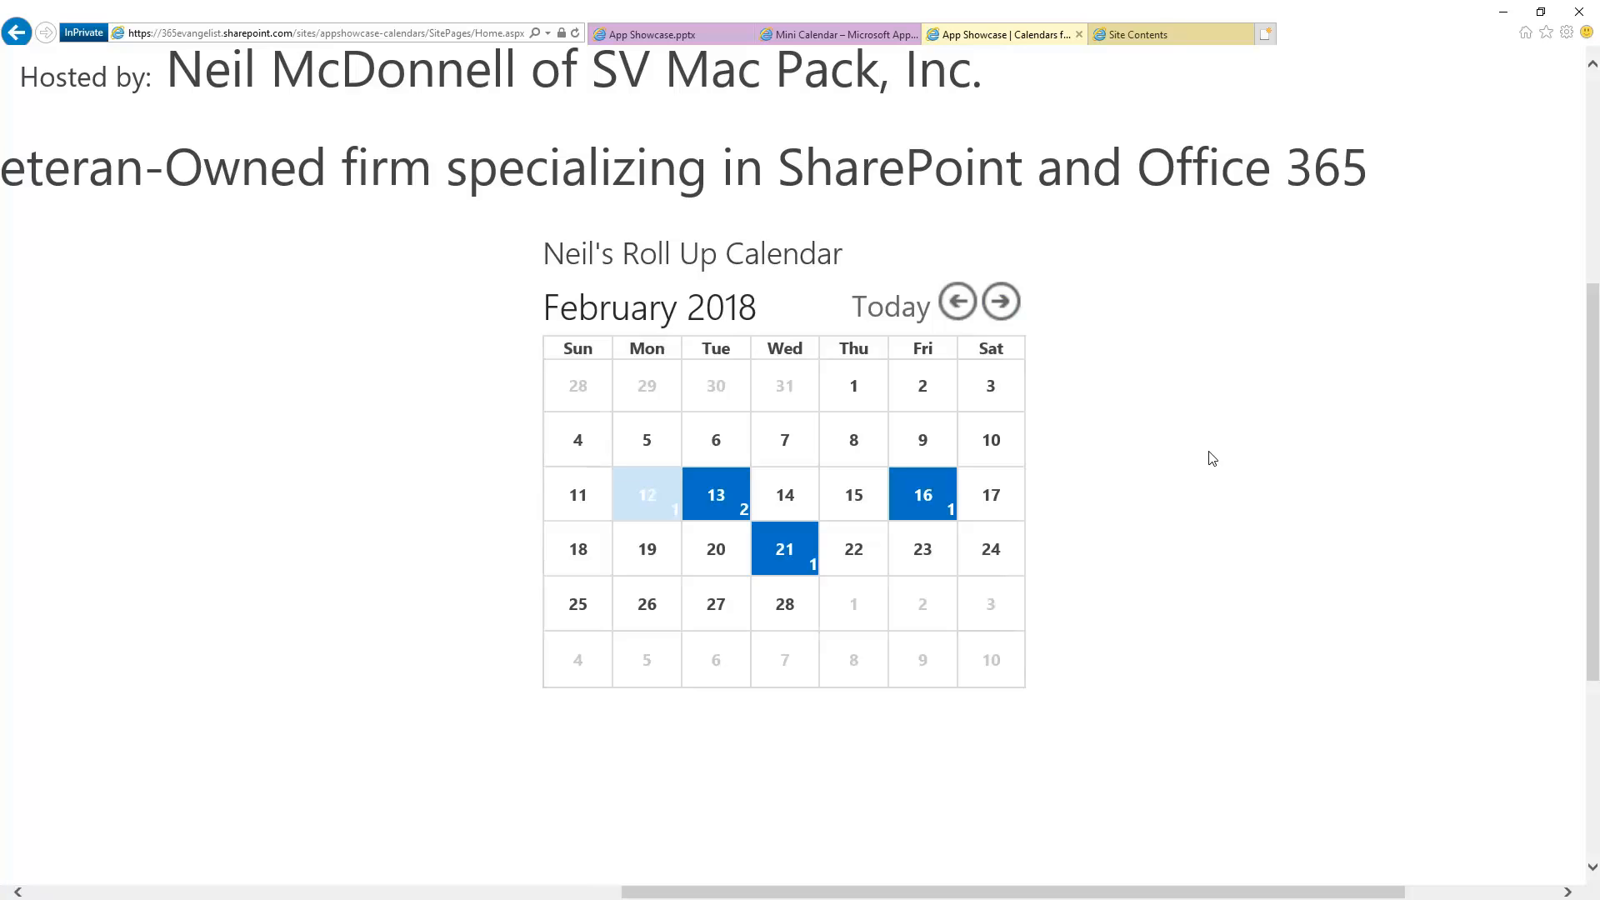
{"action": "left_click", "coordinate": [783, 561]}
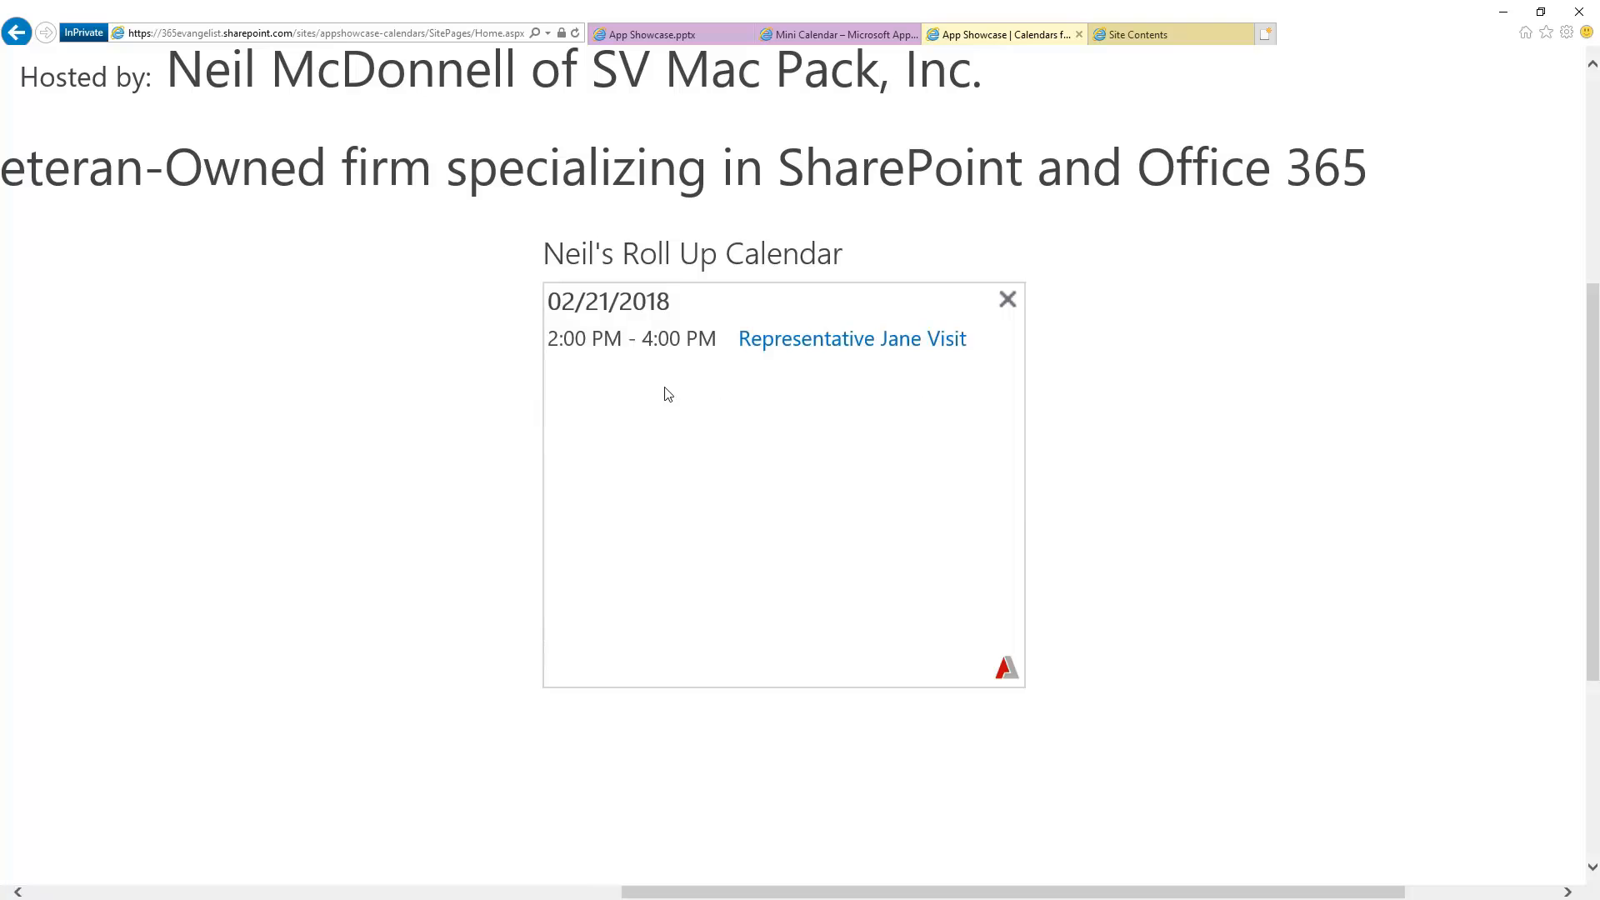
{"action": "left_click", "coordinate": [1006, 301]}
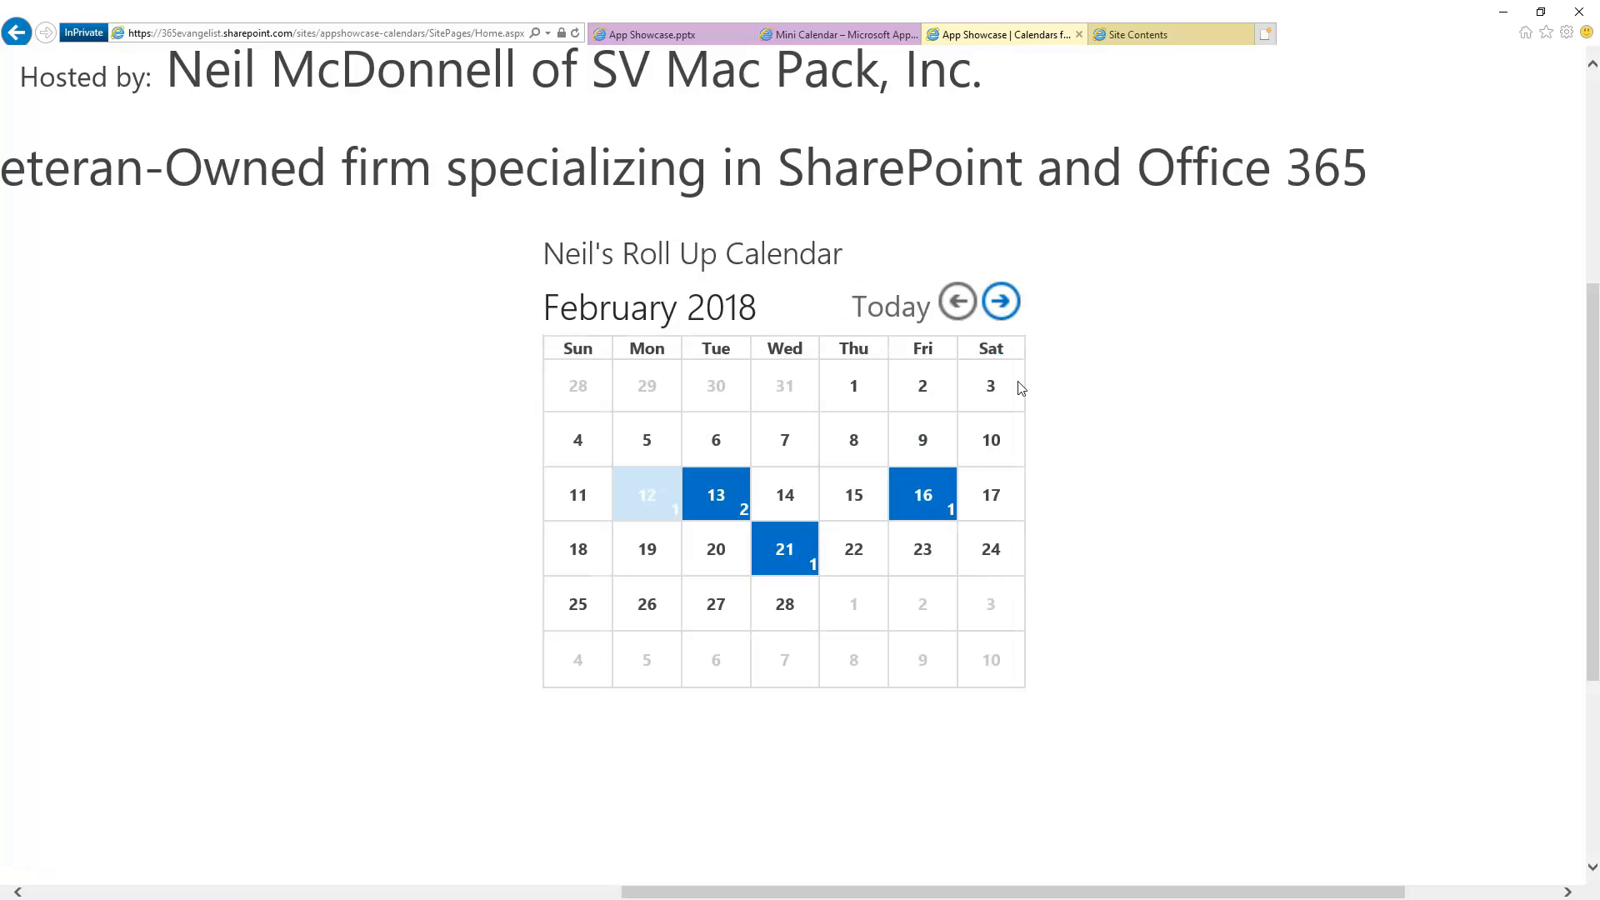
- Browse the roll-up calendar two months ahead to April 2018, and return it to the current month
{"action": "left_click", "coordinate": [1001, 302]}
{"action": "left_click", "coordinate": [1000, 302]}
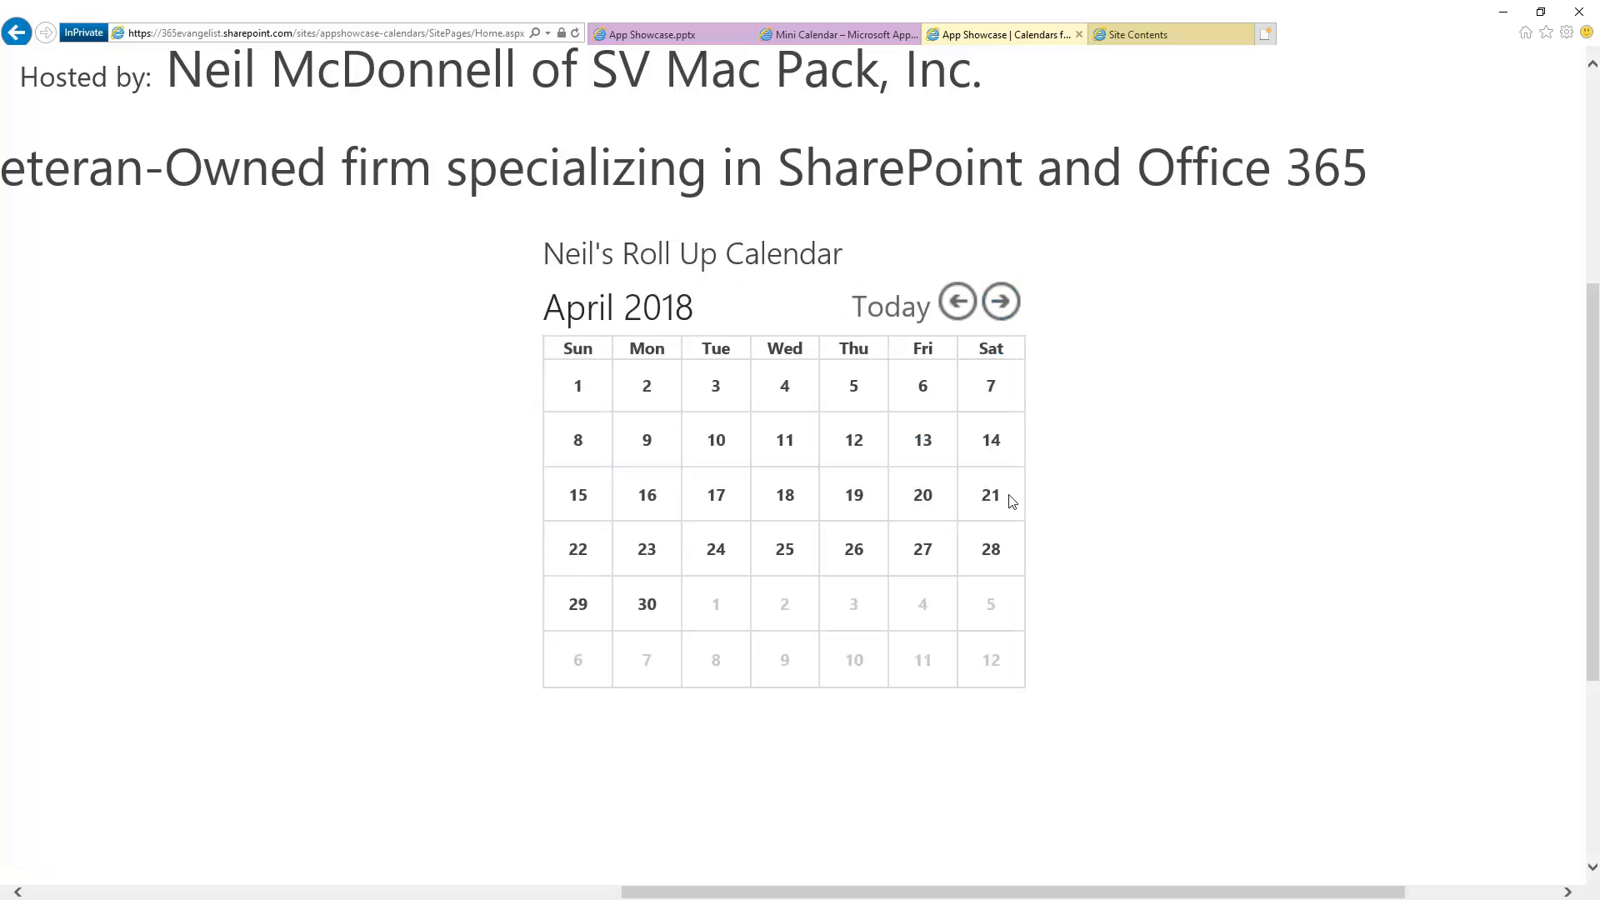
{"action": "left_click", "coordinate": [899, 320]}
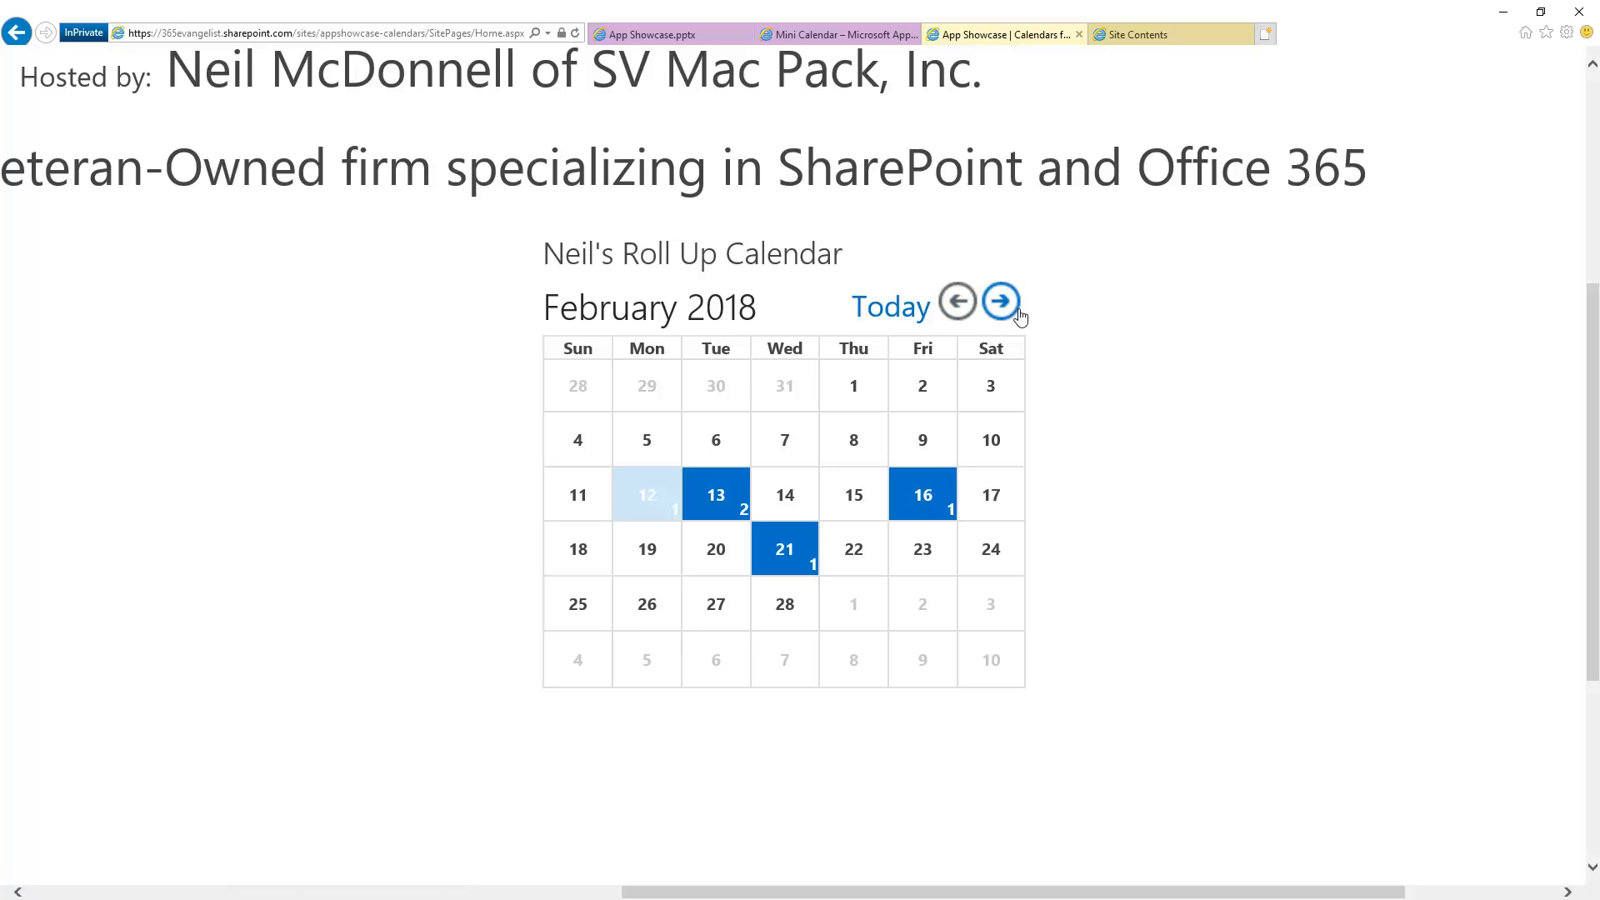
{"action": "left_click", "coordinate": [751, 252]}
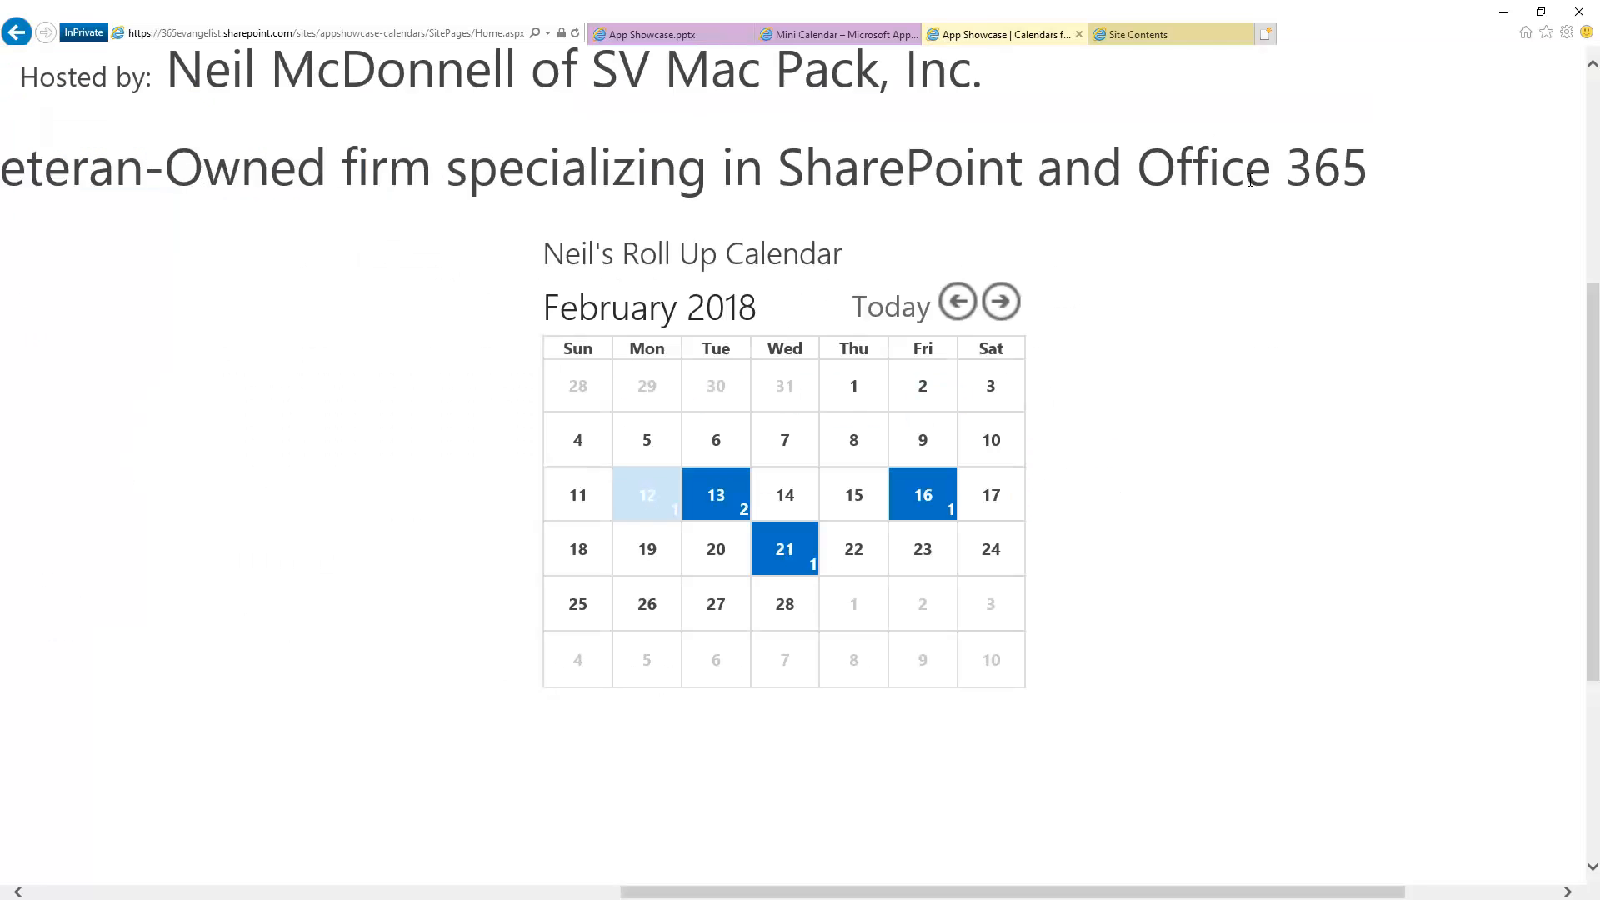
- Put the page back into edit mode and open the roll-up calendar web part's properties
{"action": "key", "text": "ctrl+0"}
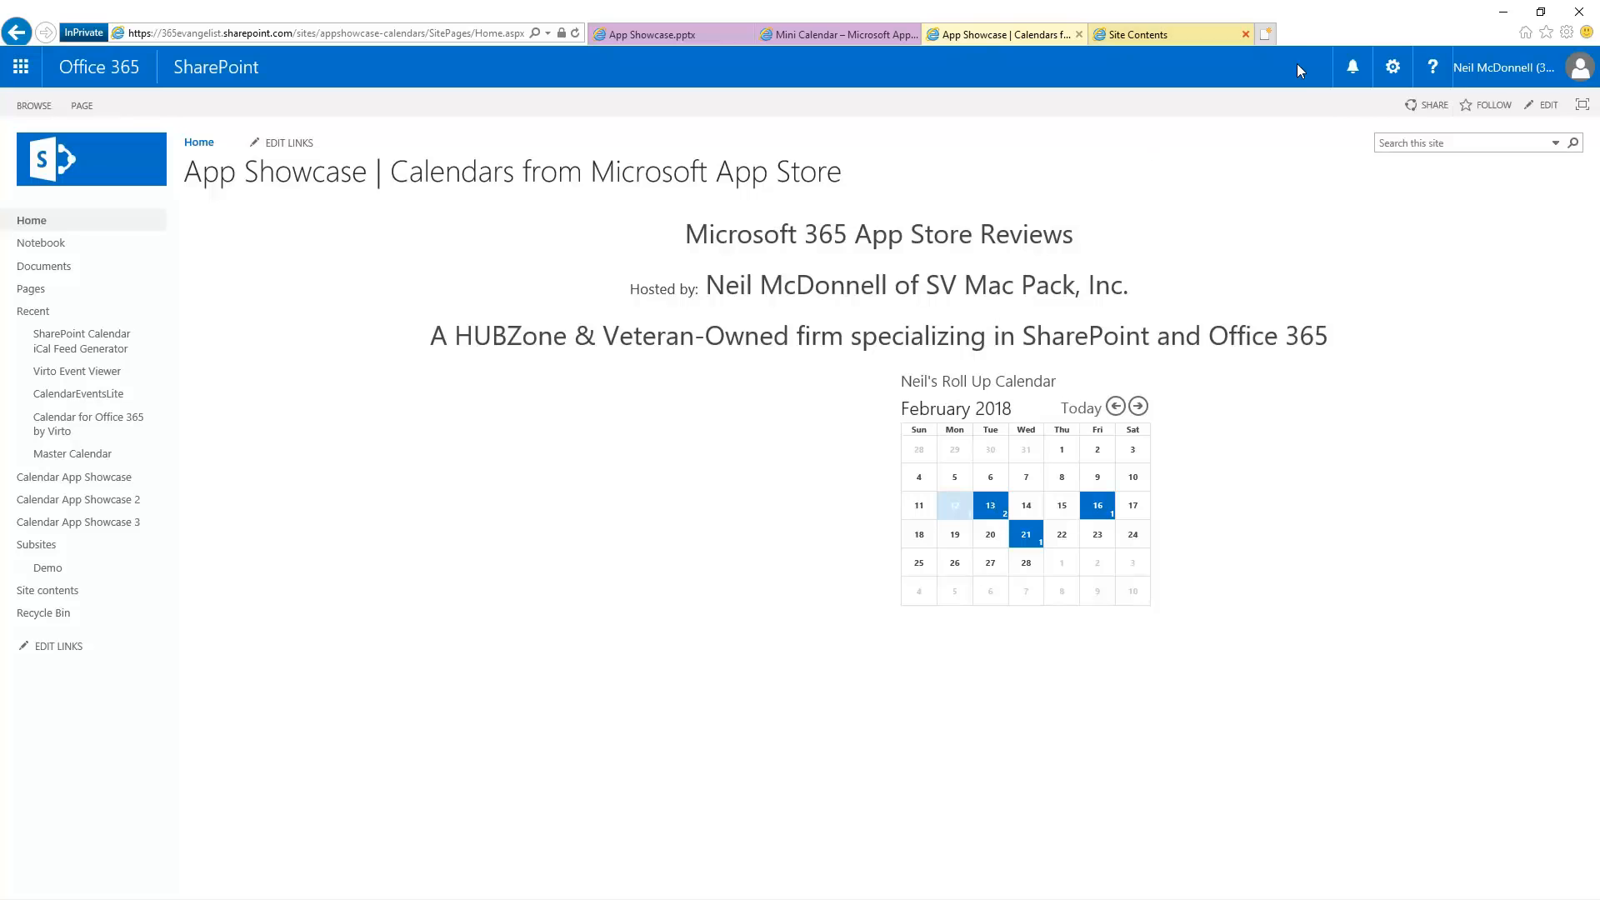
{"action": "left_click", "coordinate": [1389, 69]}
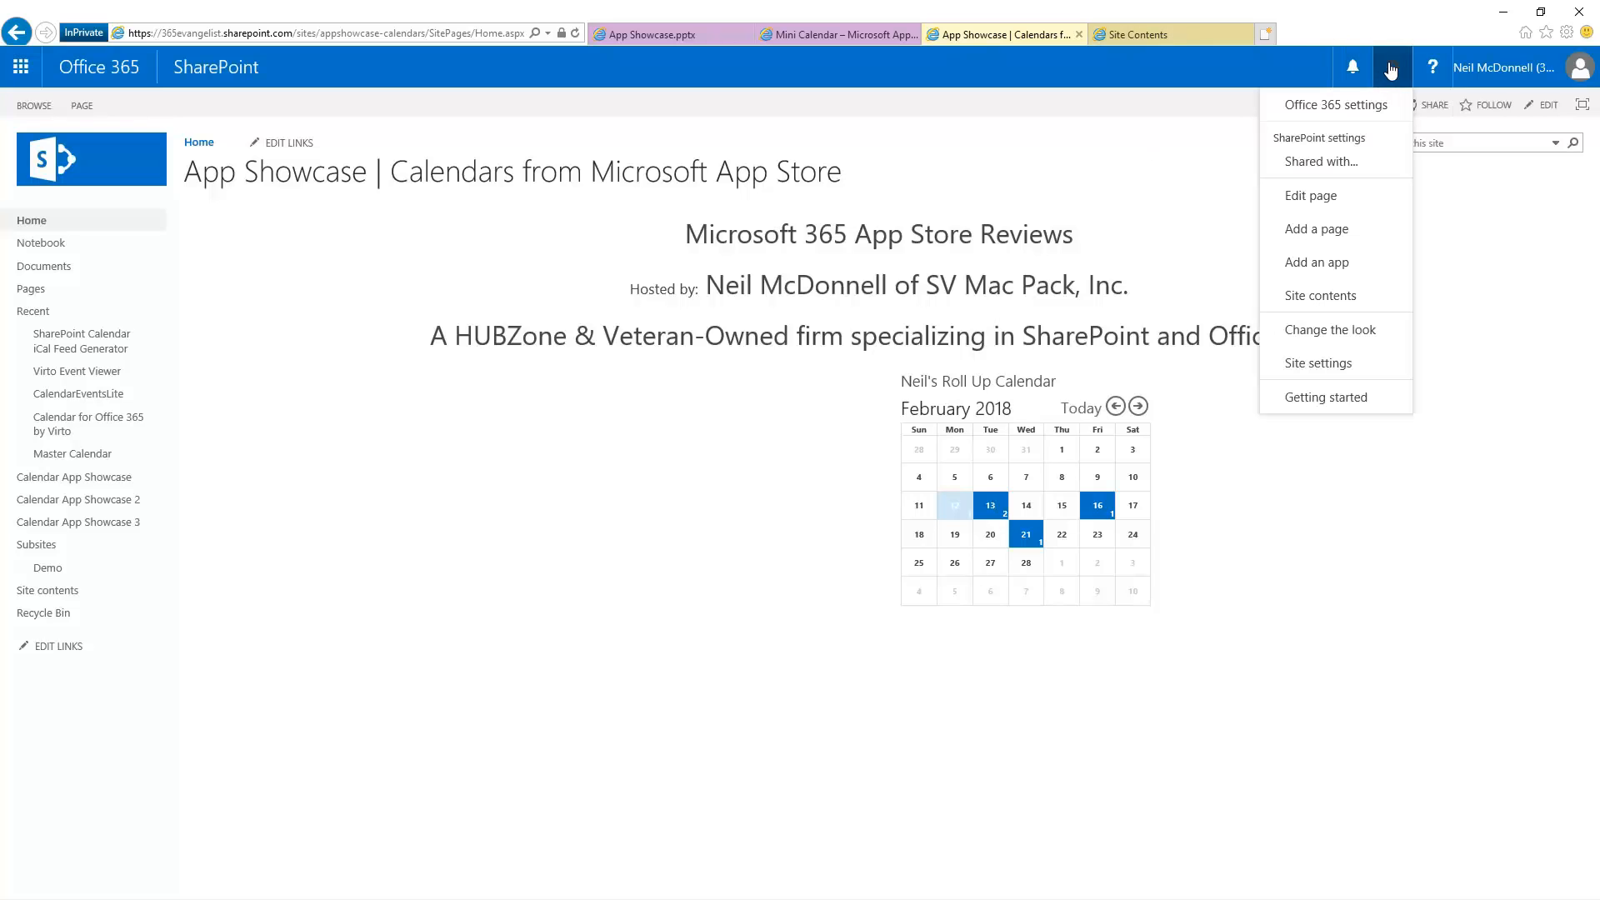
{"action": "left_click", "coordinate": [1337, 197]}
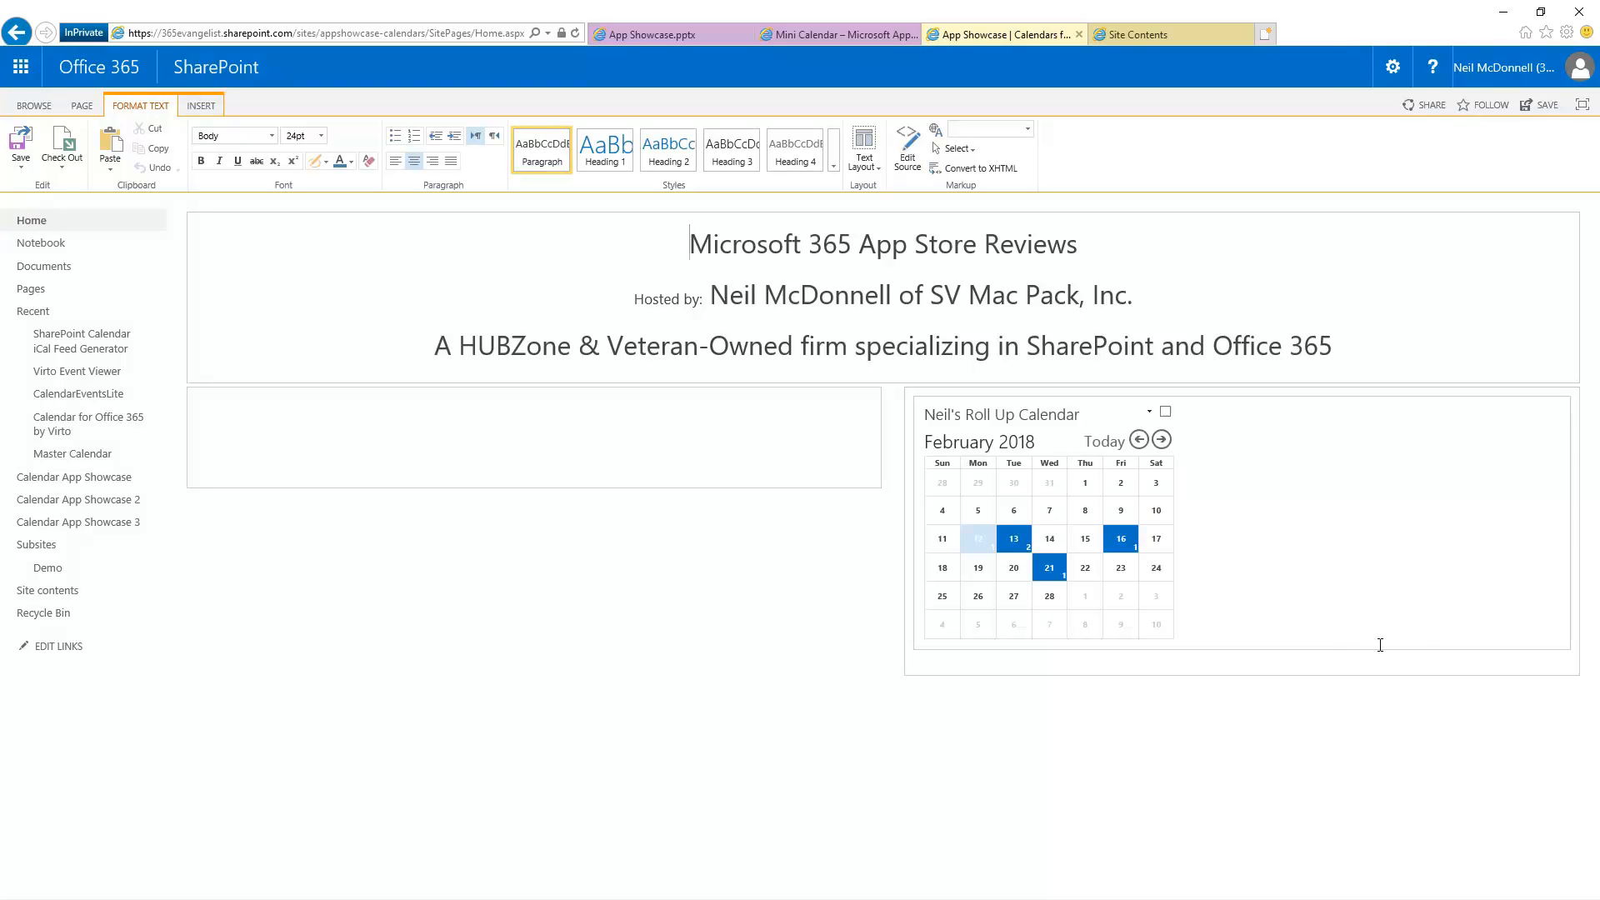
{"action": "left_click", "coordinate": [1147, 414]}
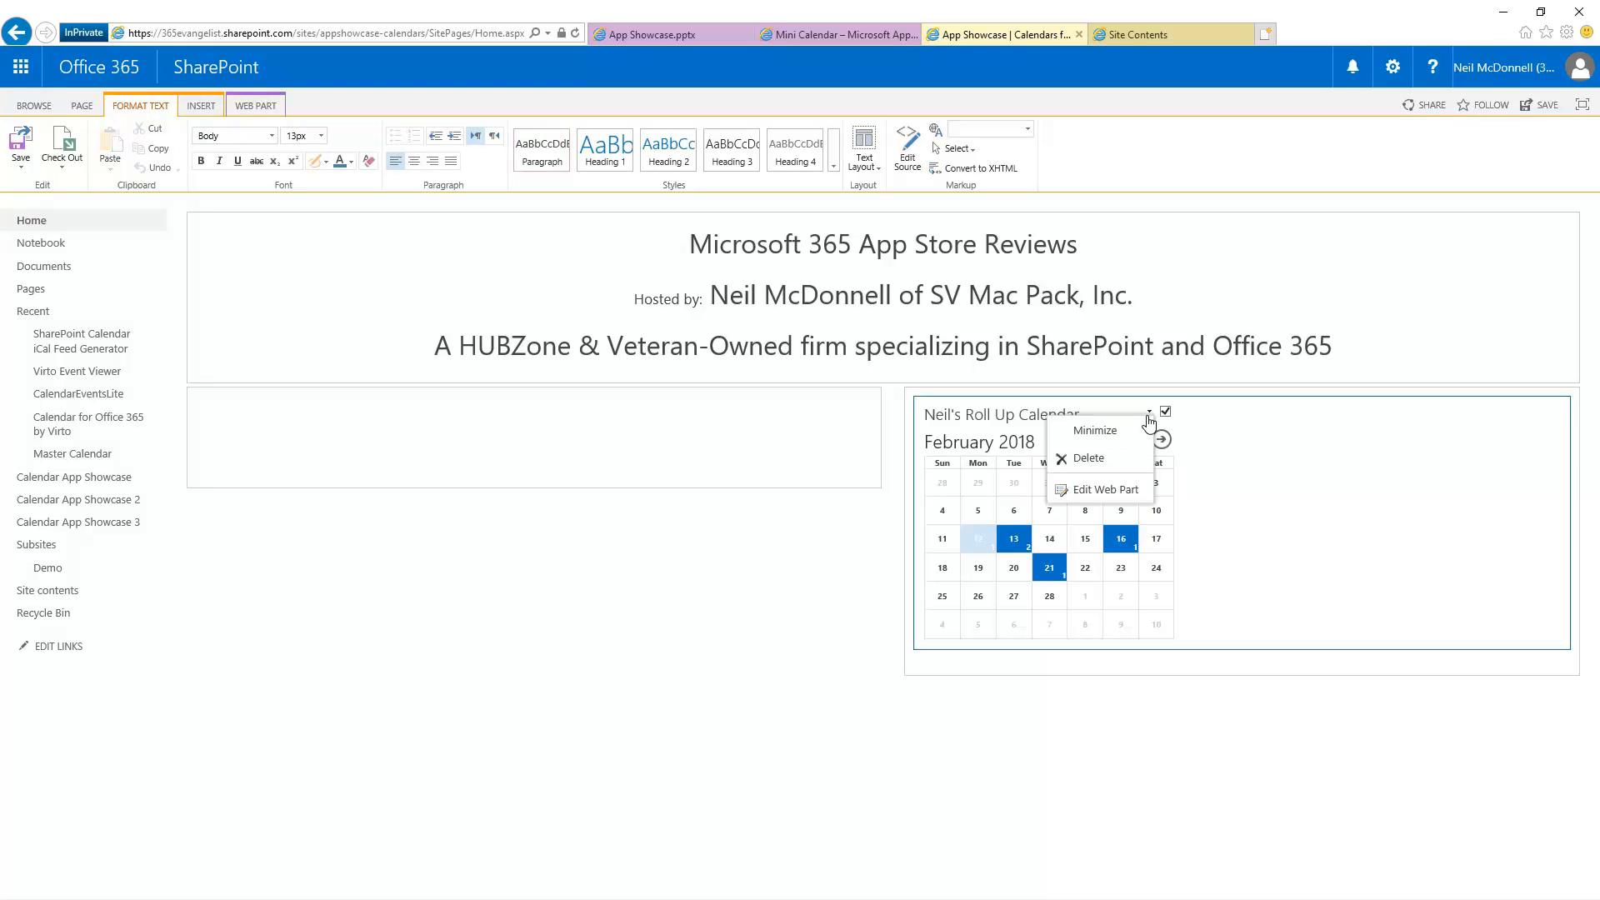
{"action": "left_click", "coordinate": [1119, 490]}
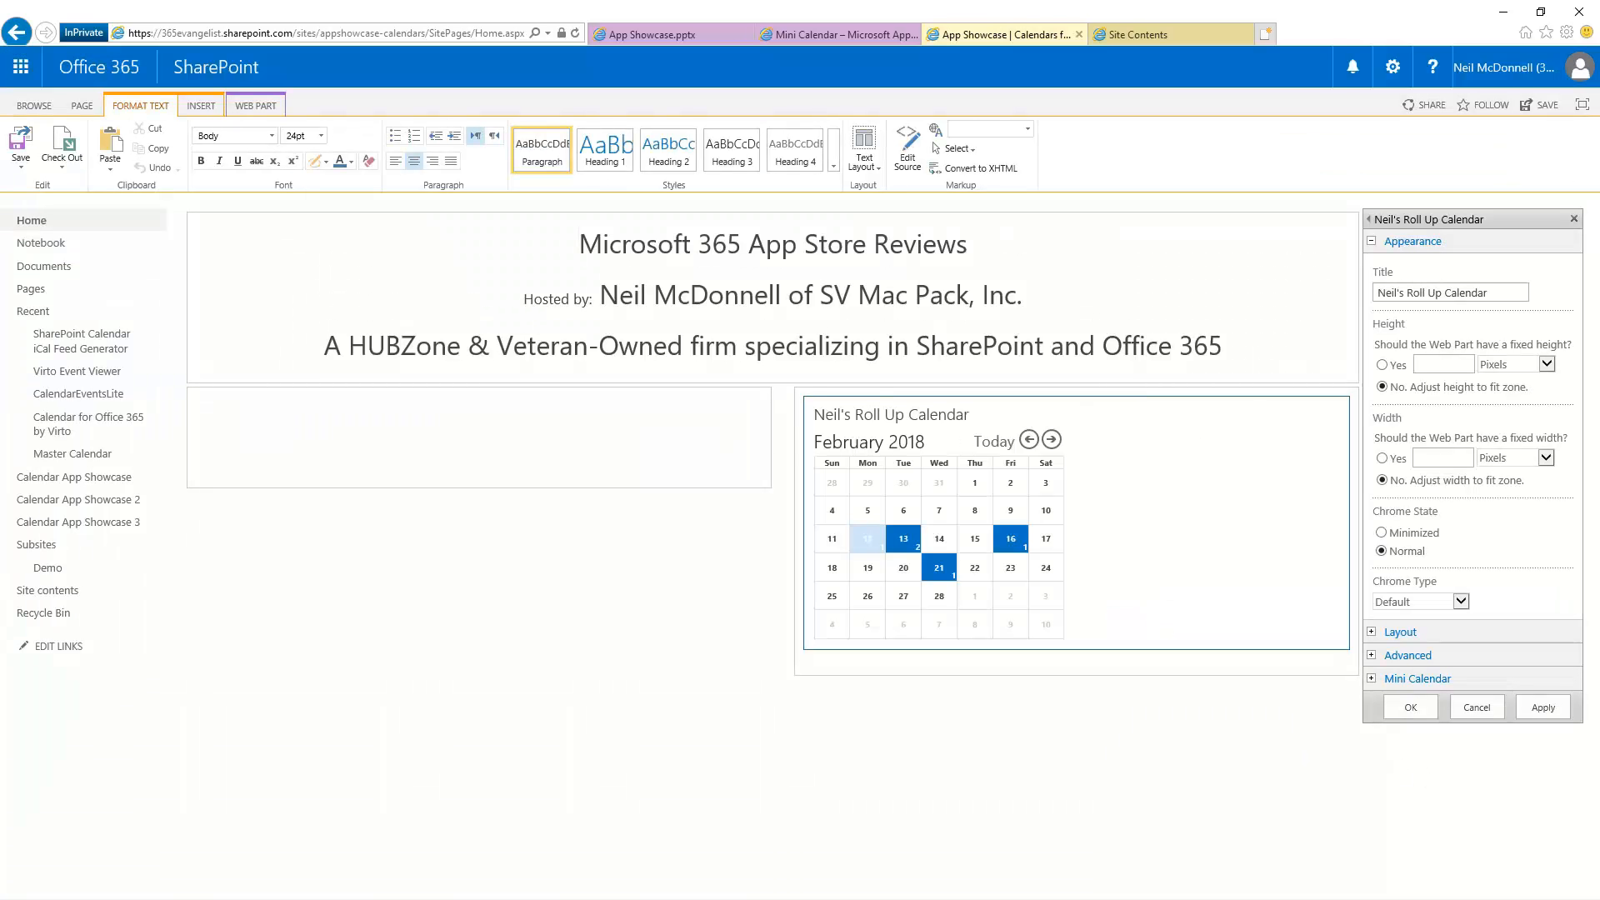
- Review the web part's Appearance properties, and expand the Layout and Advanced sections to examine their options
{"action": "scroll", "coordinate": [1233, 733], "scroll_direction": "up", "scroll_amount": 5}
{"action": "scroll", "coordinate": [1233, 734], "scroll_direction": "right", "scroll_amount": 5}
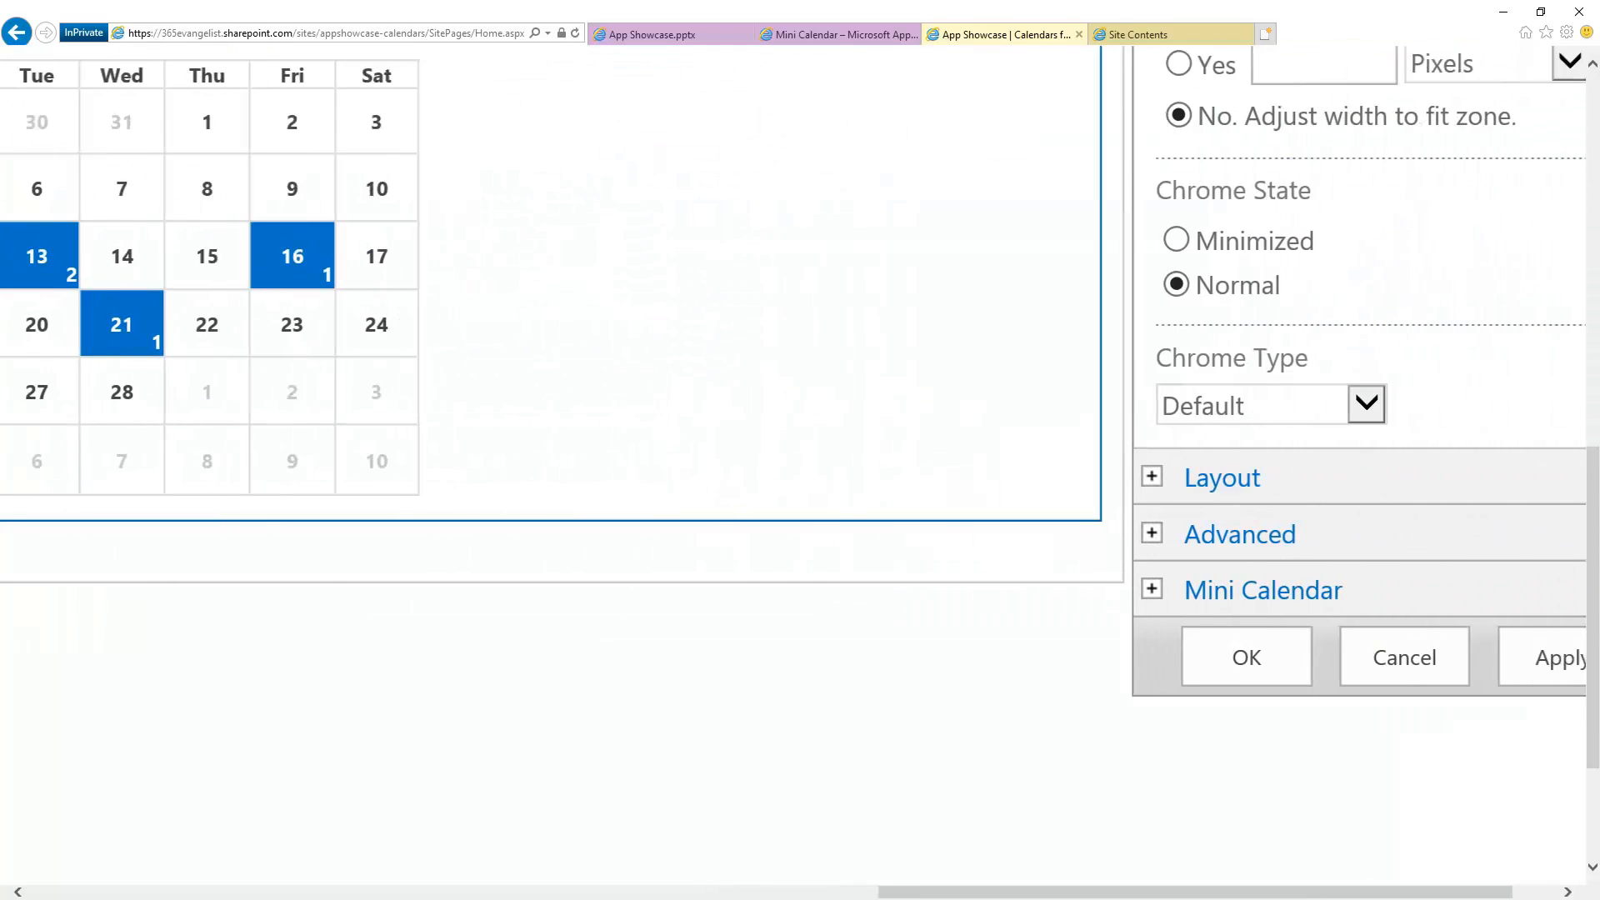
{"action": "scroll", "coordinate": [1234, 659], "scroll_direction": "down", "scroll_amount": 3}
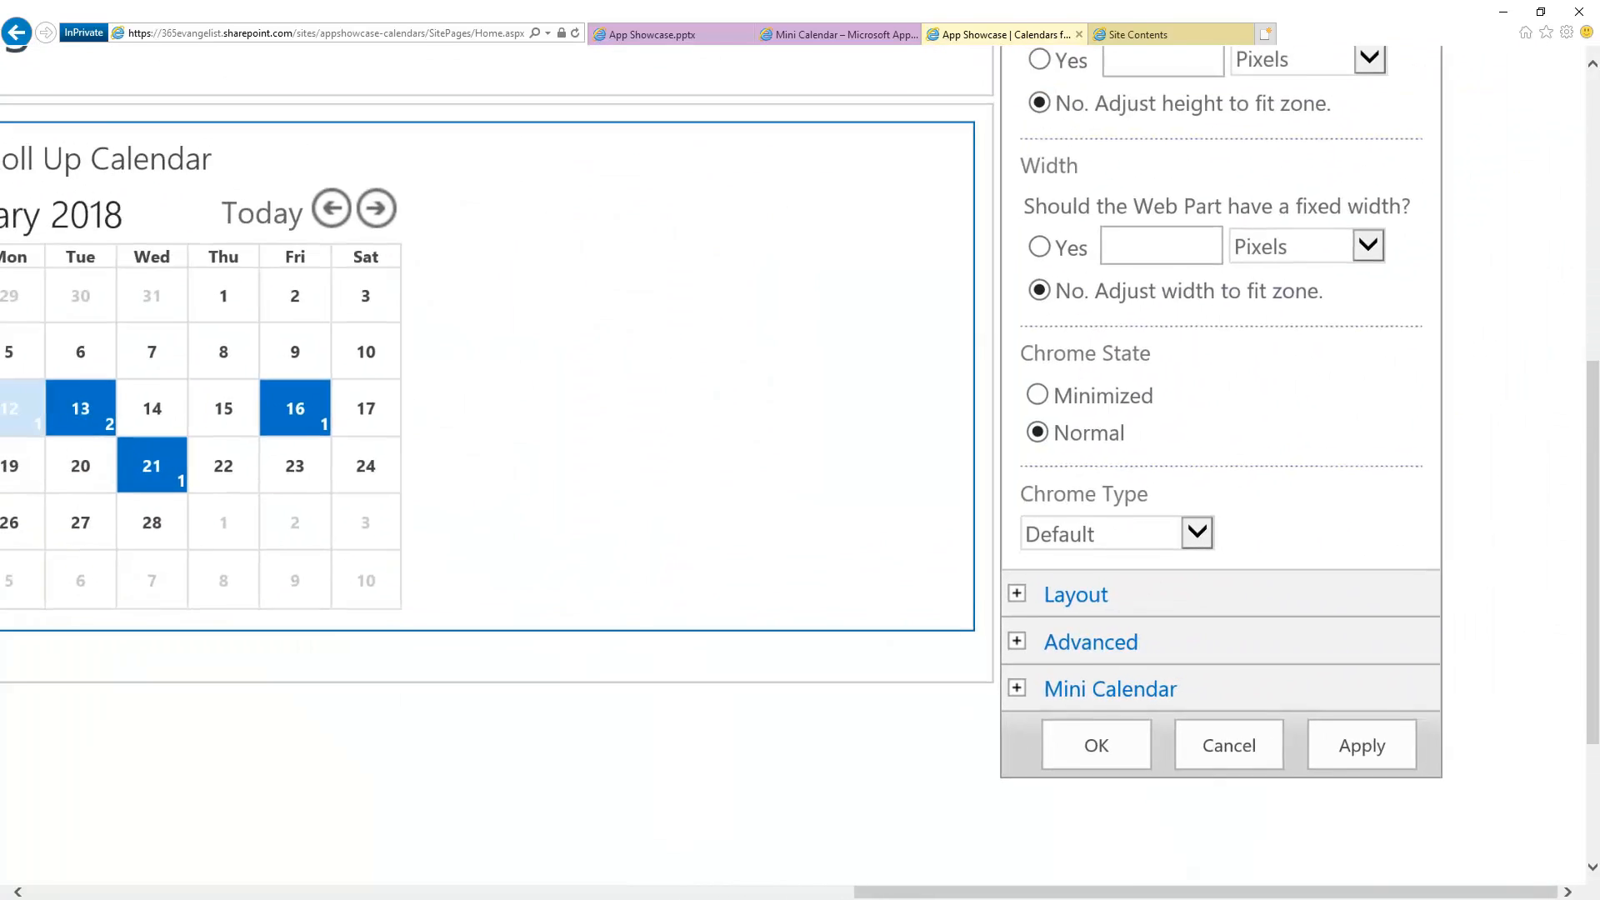
{"action": "scroll", "coordinate": [800, 467], "scroll_direction": "up", "scroll_amount": 1}
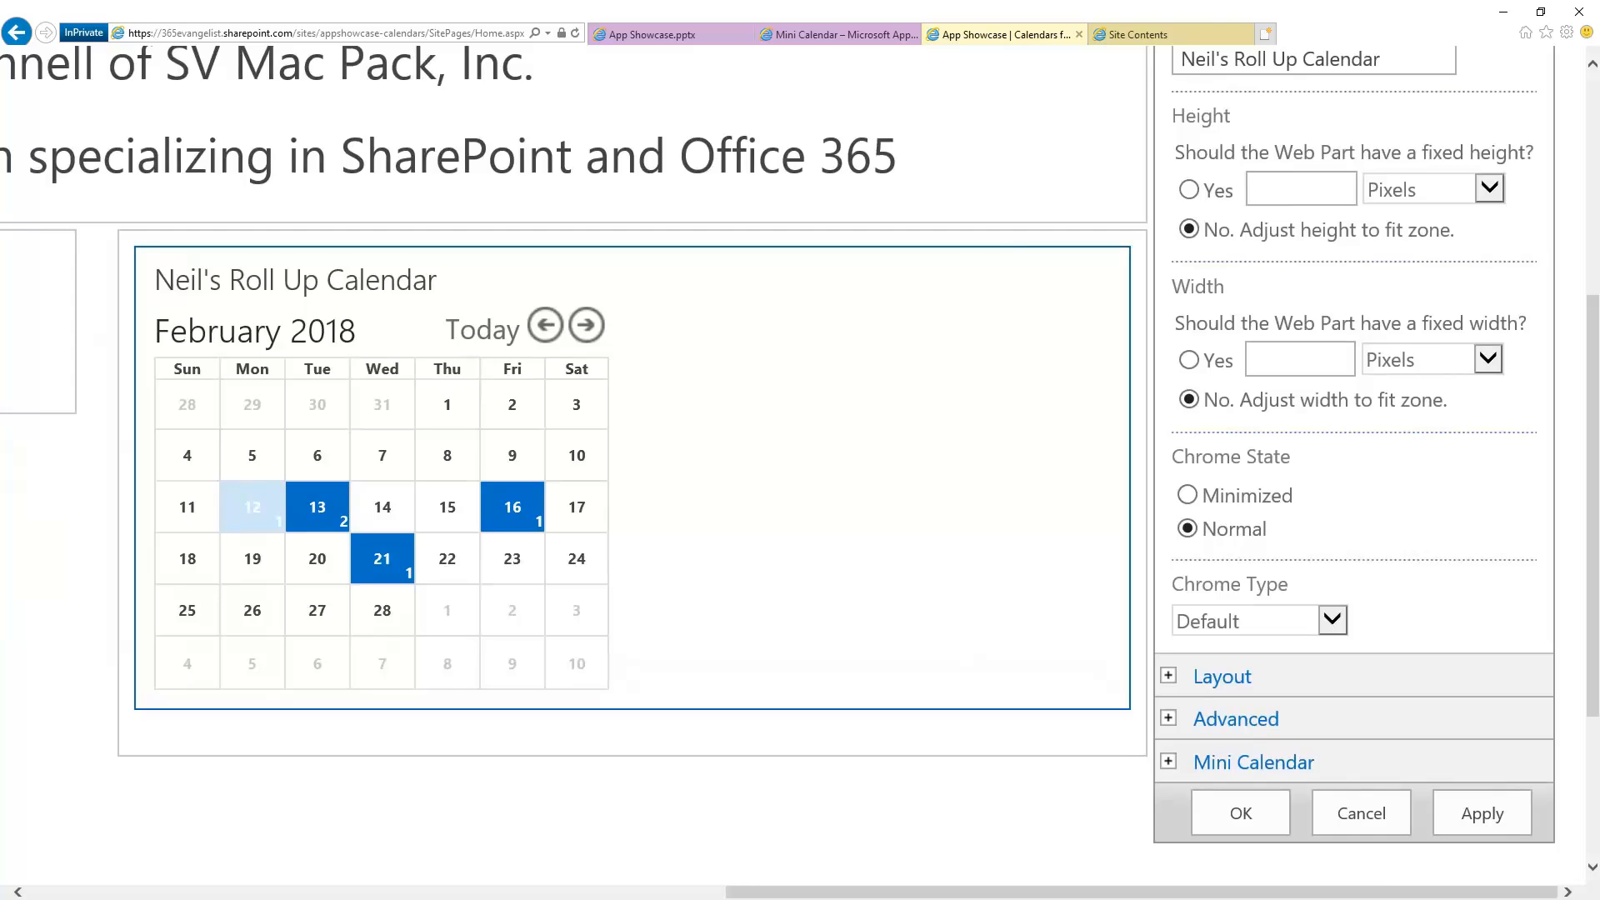
{"action": "scroll", "coordinate": [800, 467], "scroll_direction": "up", "scroll_amount": 1}
{"action": "scroll", "coordinate": [800, 466], "scroll_direction": "down", "scroll_amount": 2}
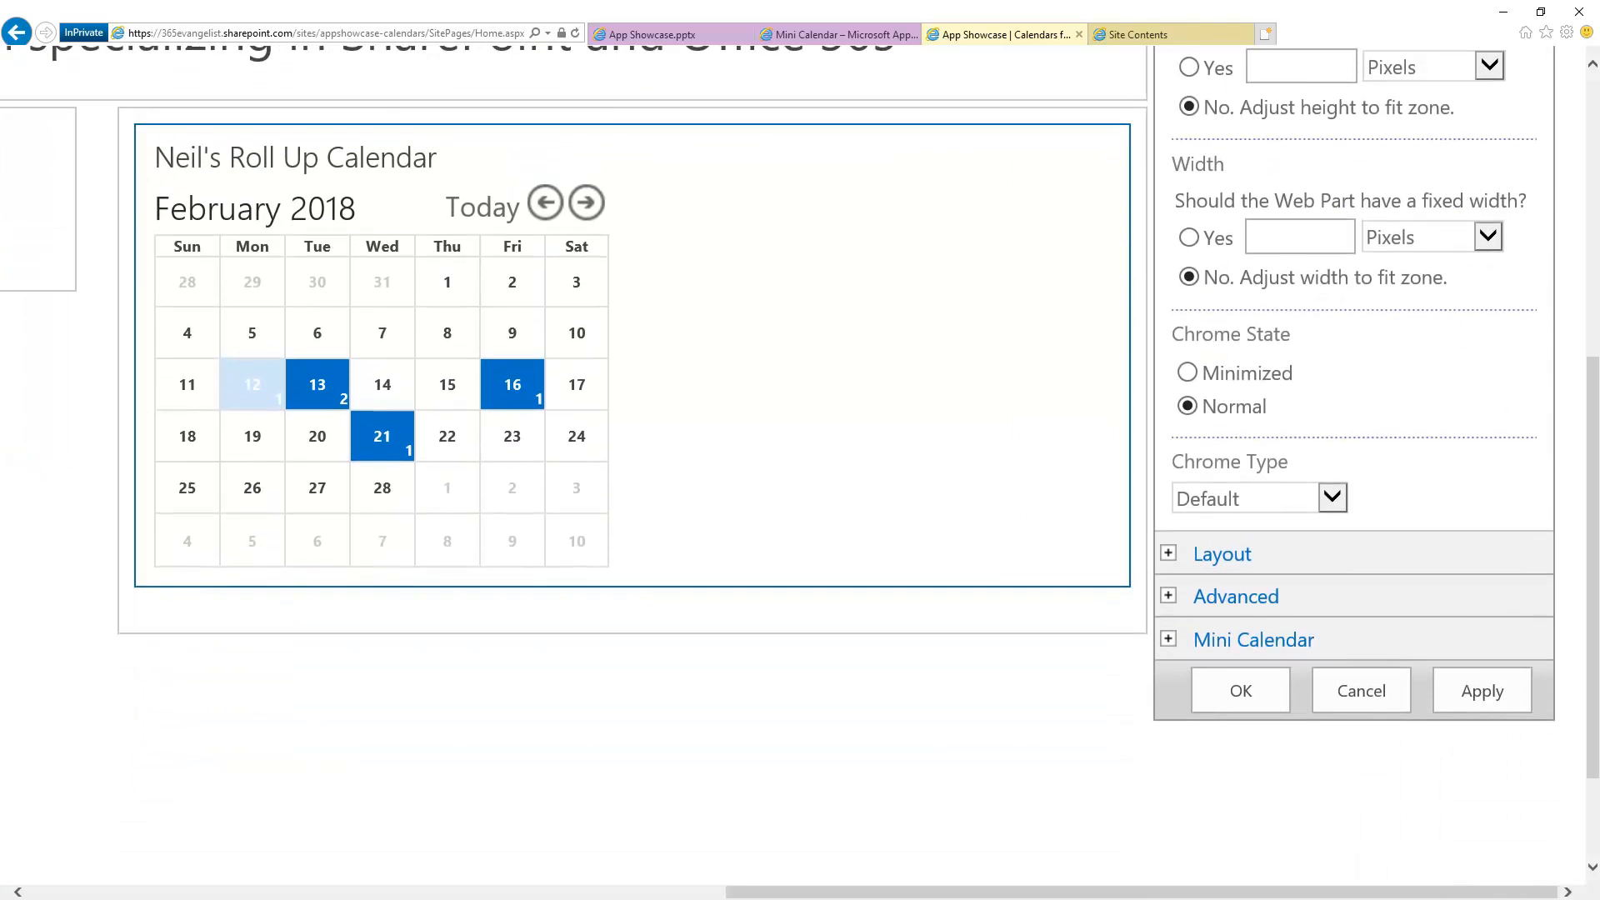
{"action": "left_click", "coordinate": [1170, 557]}
{"action": "scroll", "coordinate": [1368, 509], "scroll_direction": "down", "scroll_amount": 2}
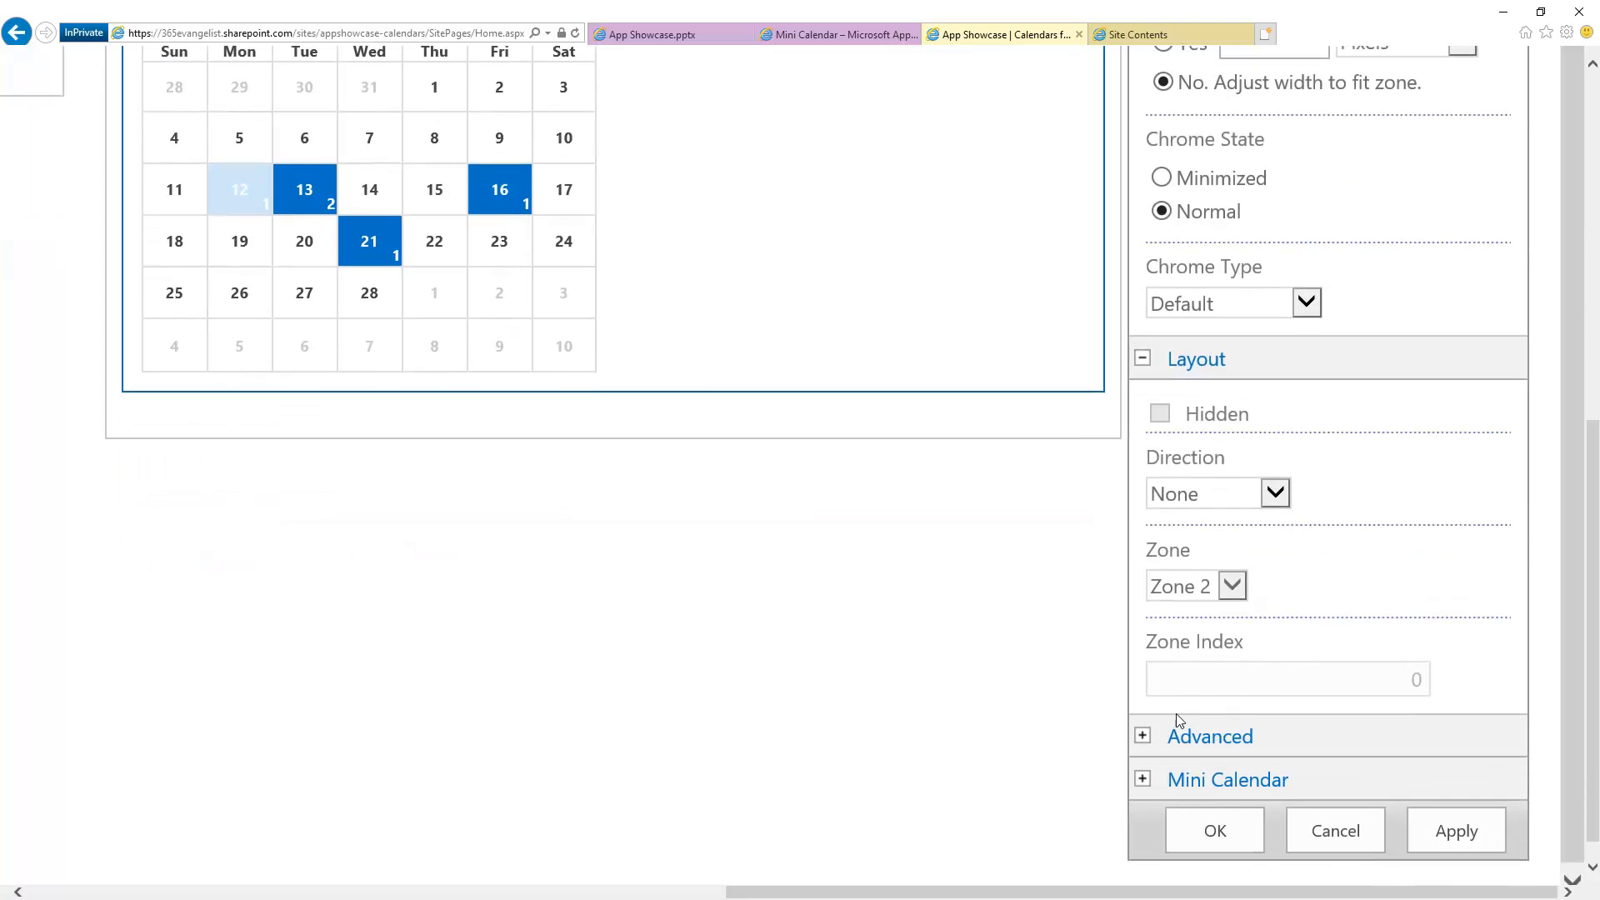
{"action": "left_click", "coordinate": [1177, 729]}
{"action": "scroll", "coordinate": [1432, 381], "scroll_direction": "down", "scroll_amount": 8}
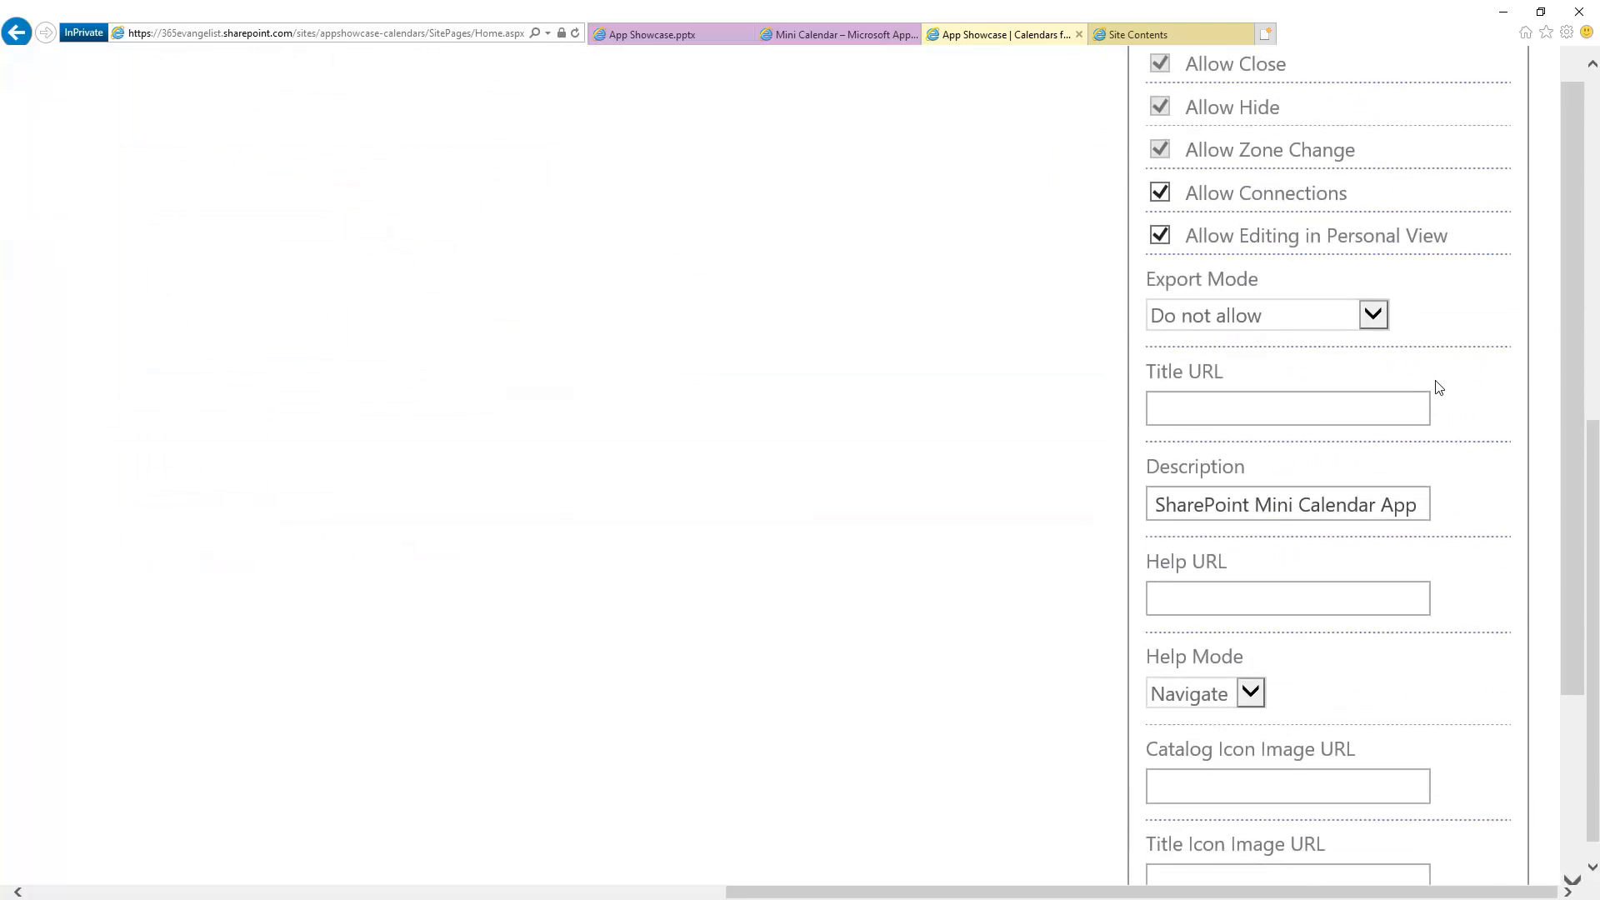
{"action": "left_click", "coordinate": [1234, 412]}
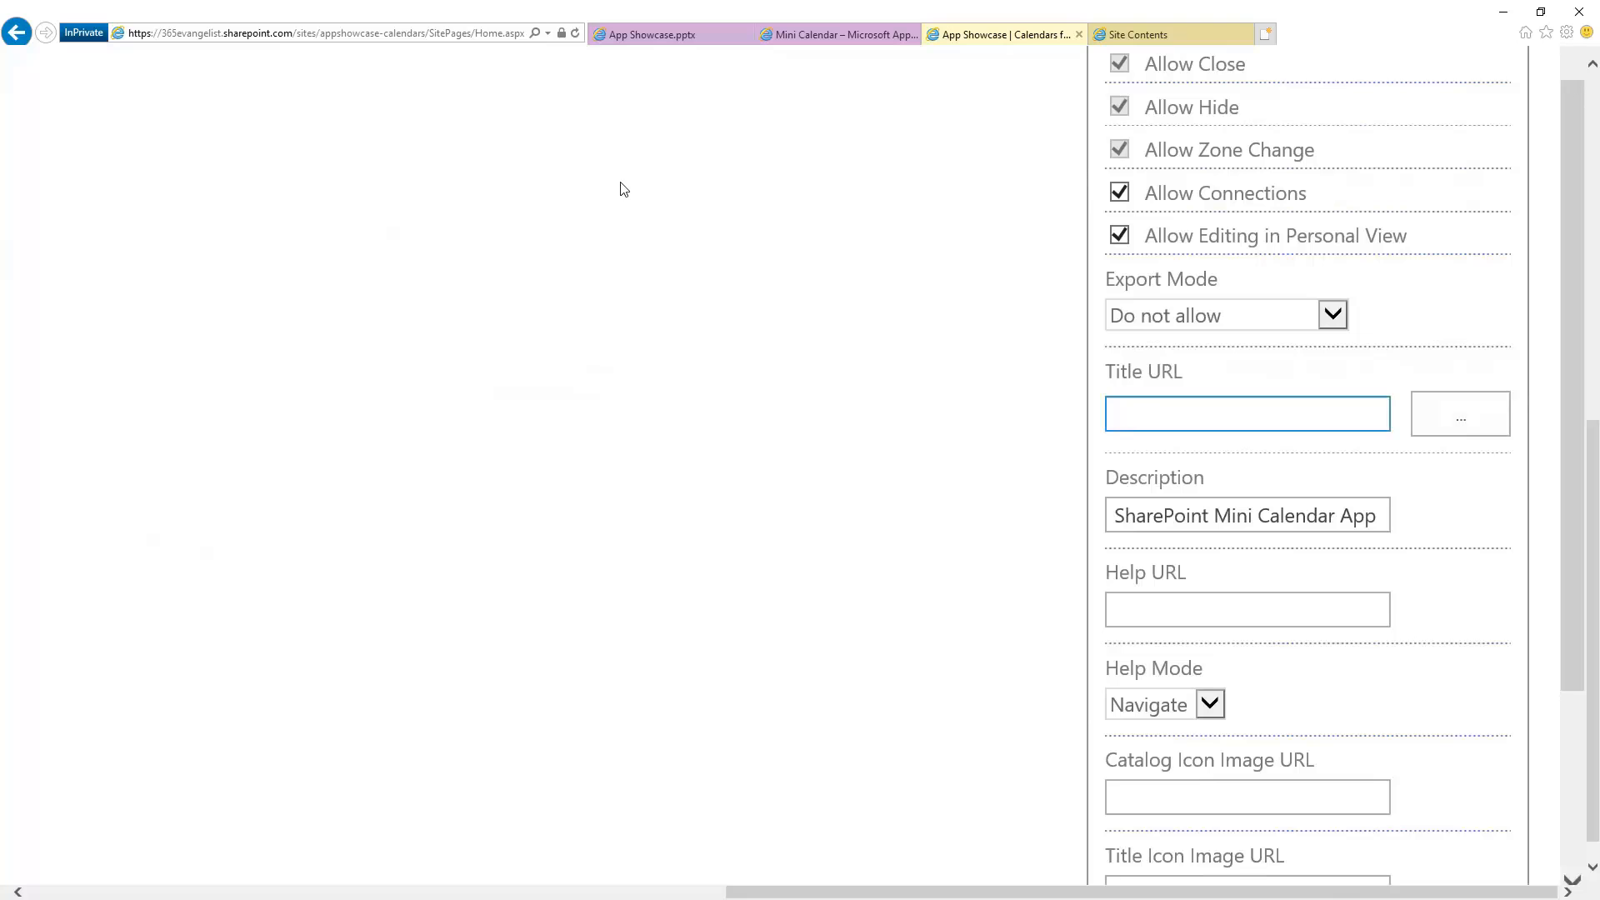
{"action": "left_click", "coordinate": [419, 34]}
{"action": "left_click_drag", "start_coordinate": [426, 33], "coordinate": [127, 33]}
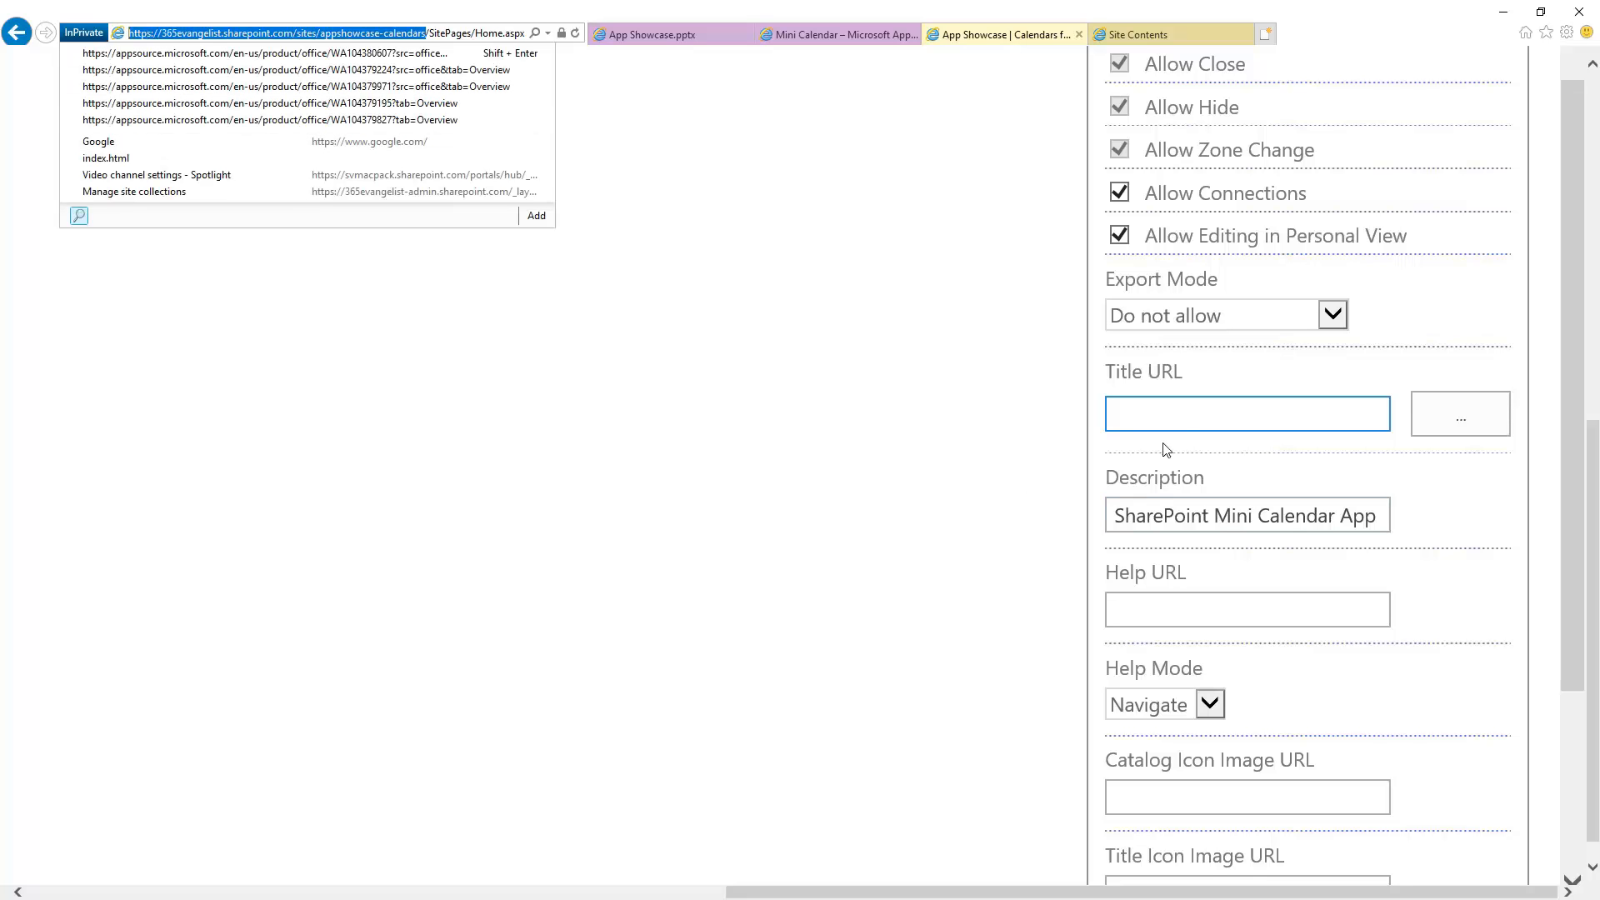
{"action": "left_click", "coordinate": [1190, 420]}
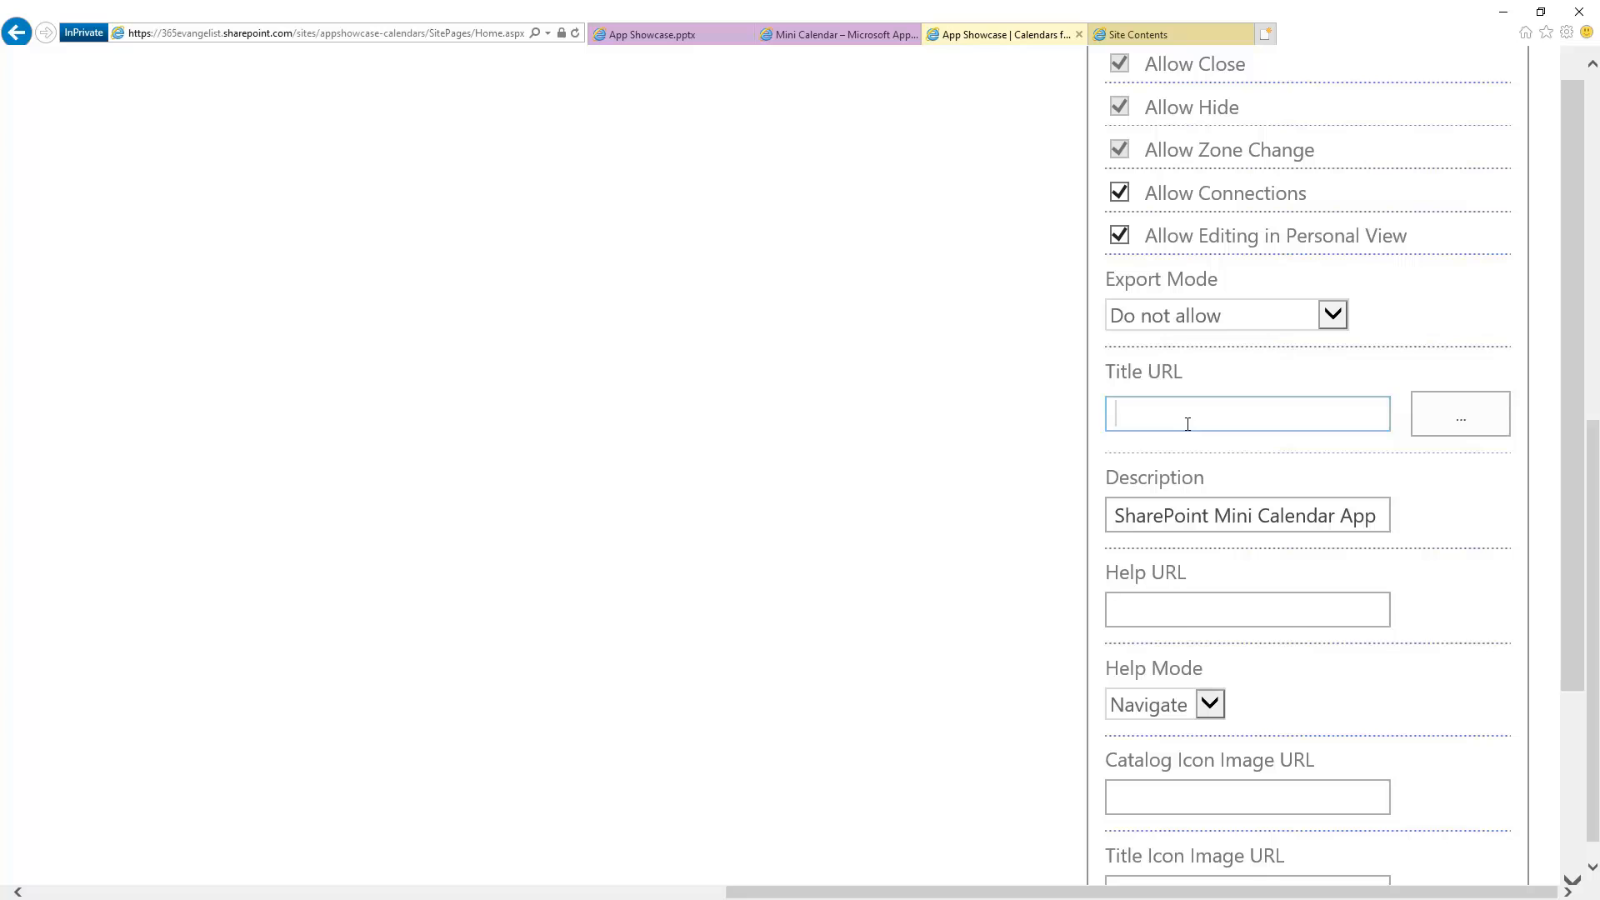
{"action": "key", "text": "ctrl+v"}
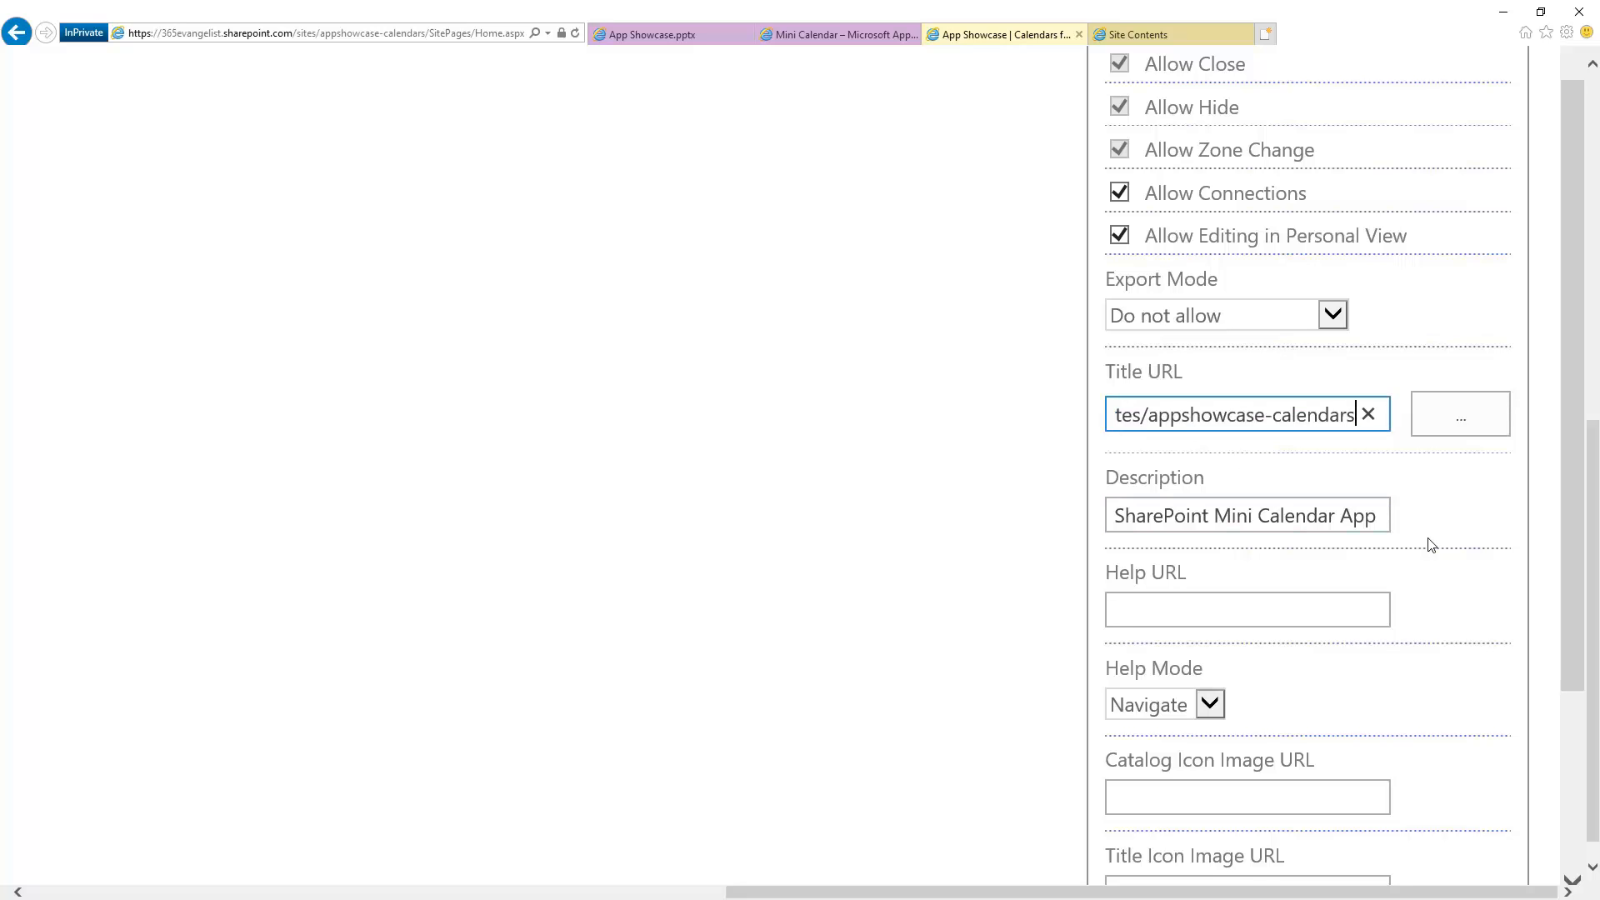
{"action": "type", "text": "/"}
{"action": "type", "text": "calenda"}
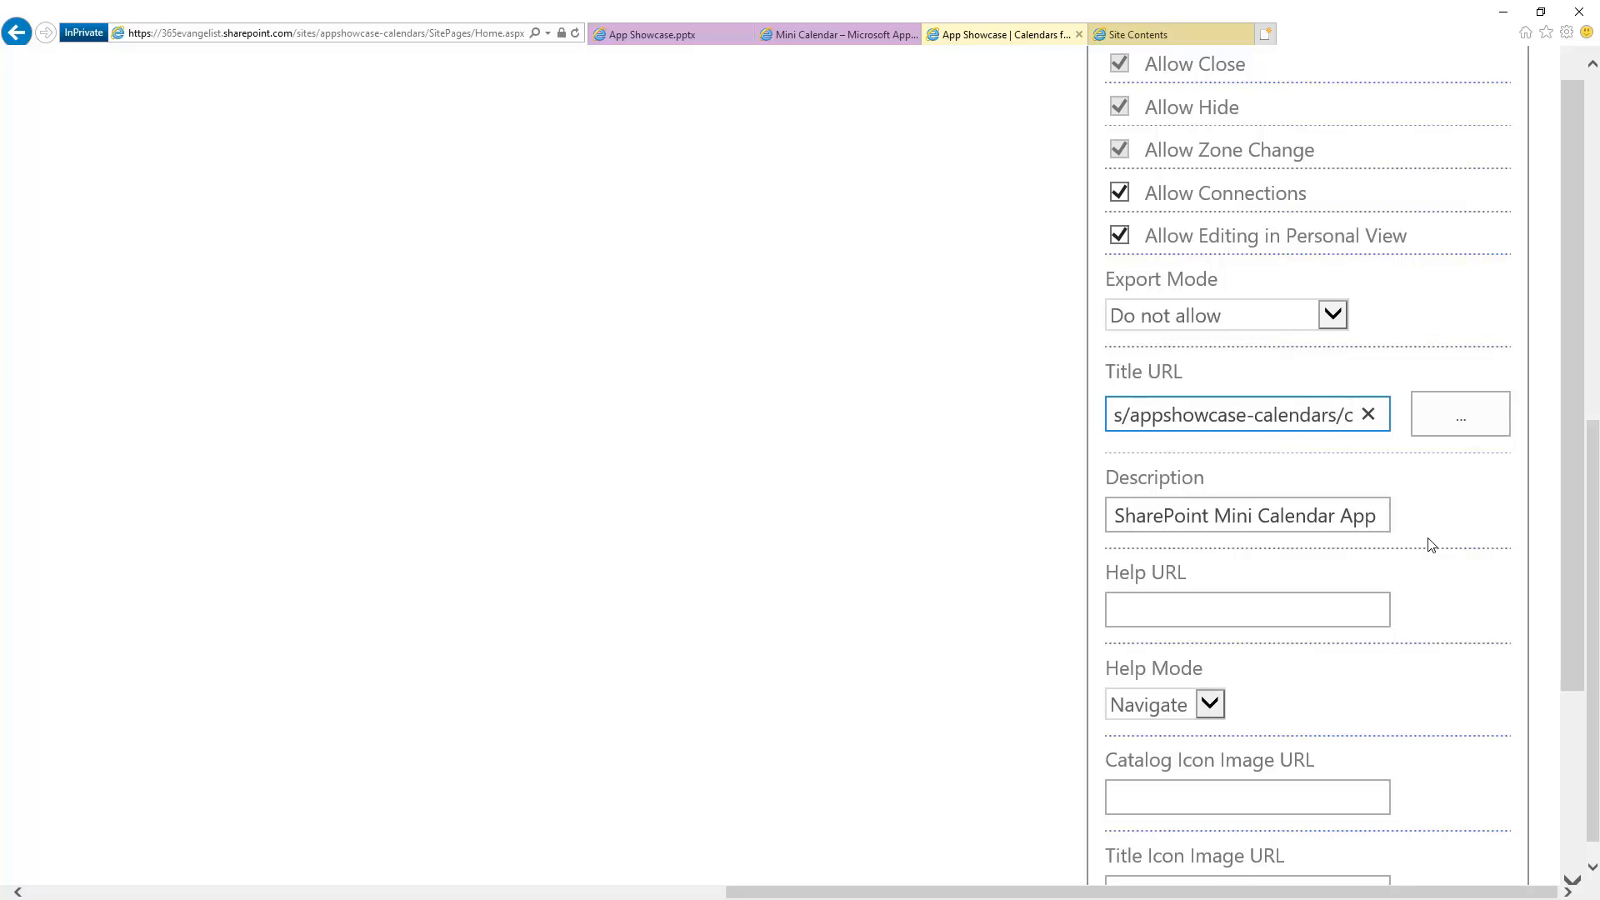
{"action": "key", "text": "BackSpace"}
{"action": "key", "text": "BackSpace"}
{"action": "key", "text": "BackSpace"}
{"action": "key", "text": "BackSpace"}
{"action": "key", "text": "BackSpace"}
{"action": "key", "text": "BackSpace"}
{"action": "key", "text": "BackSpace"}
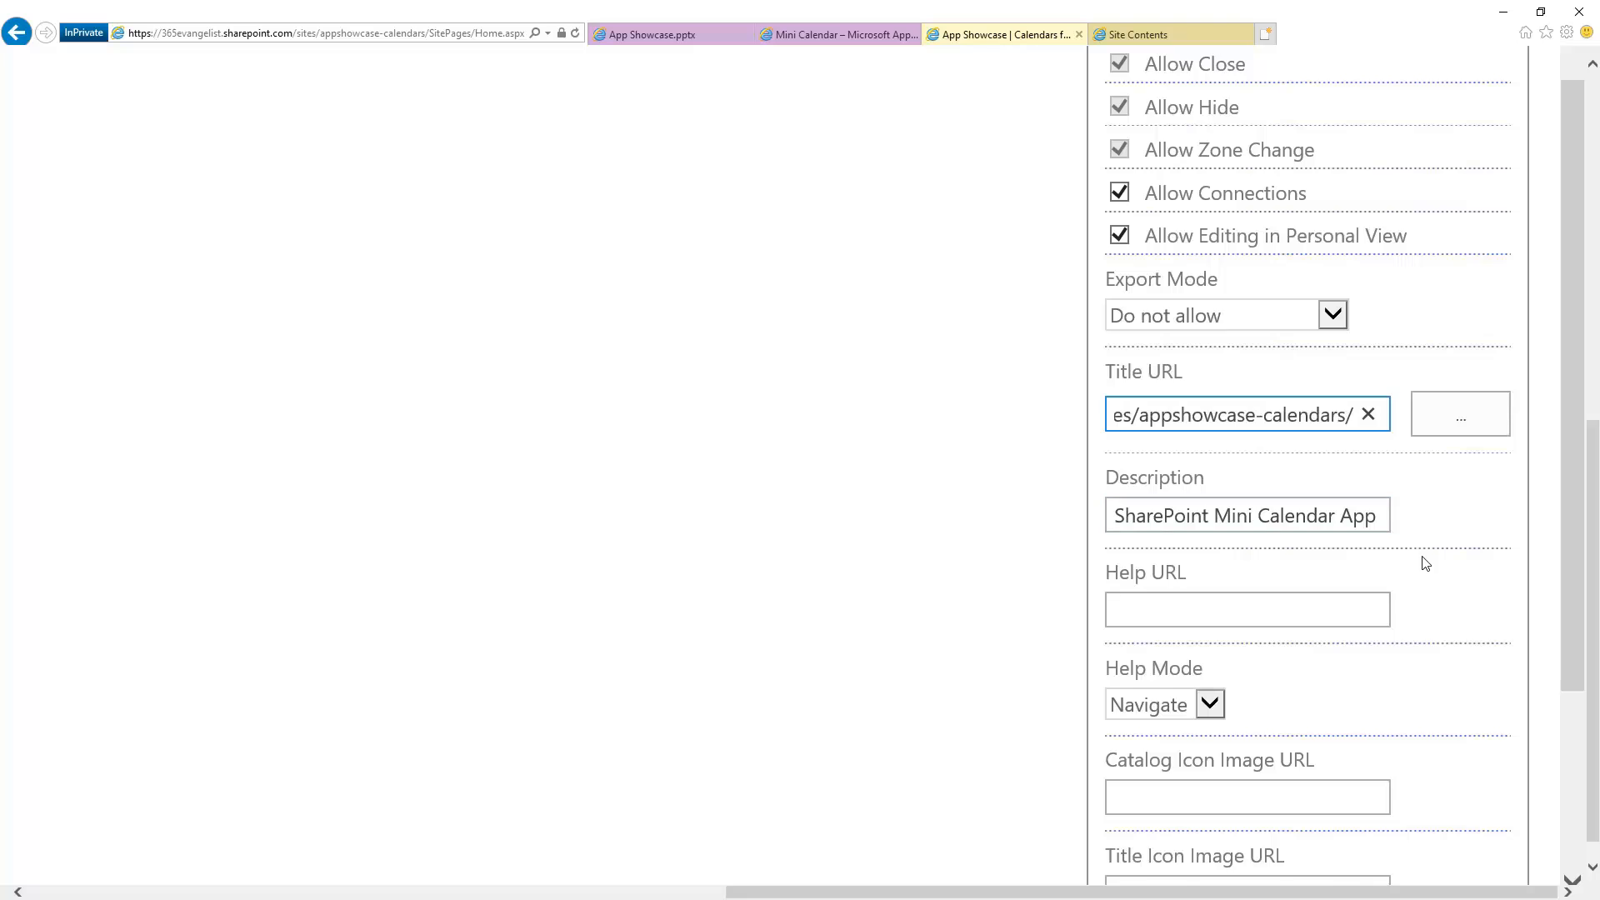
- Read through the full text of the web part's Description in the Advanced settings
{"action": "scroll", "coordinate": [1539, 625], "scroll_direction": "down", "scroll_amount": 4}
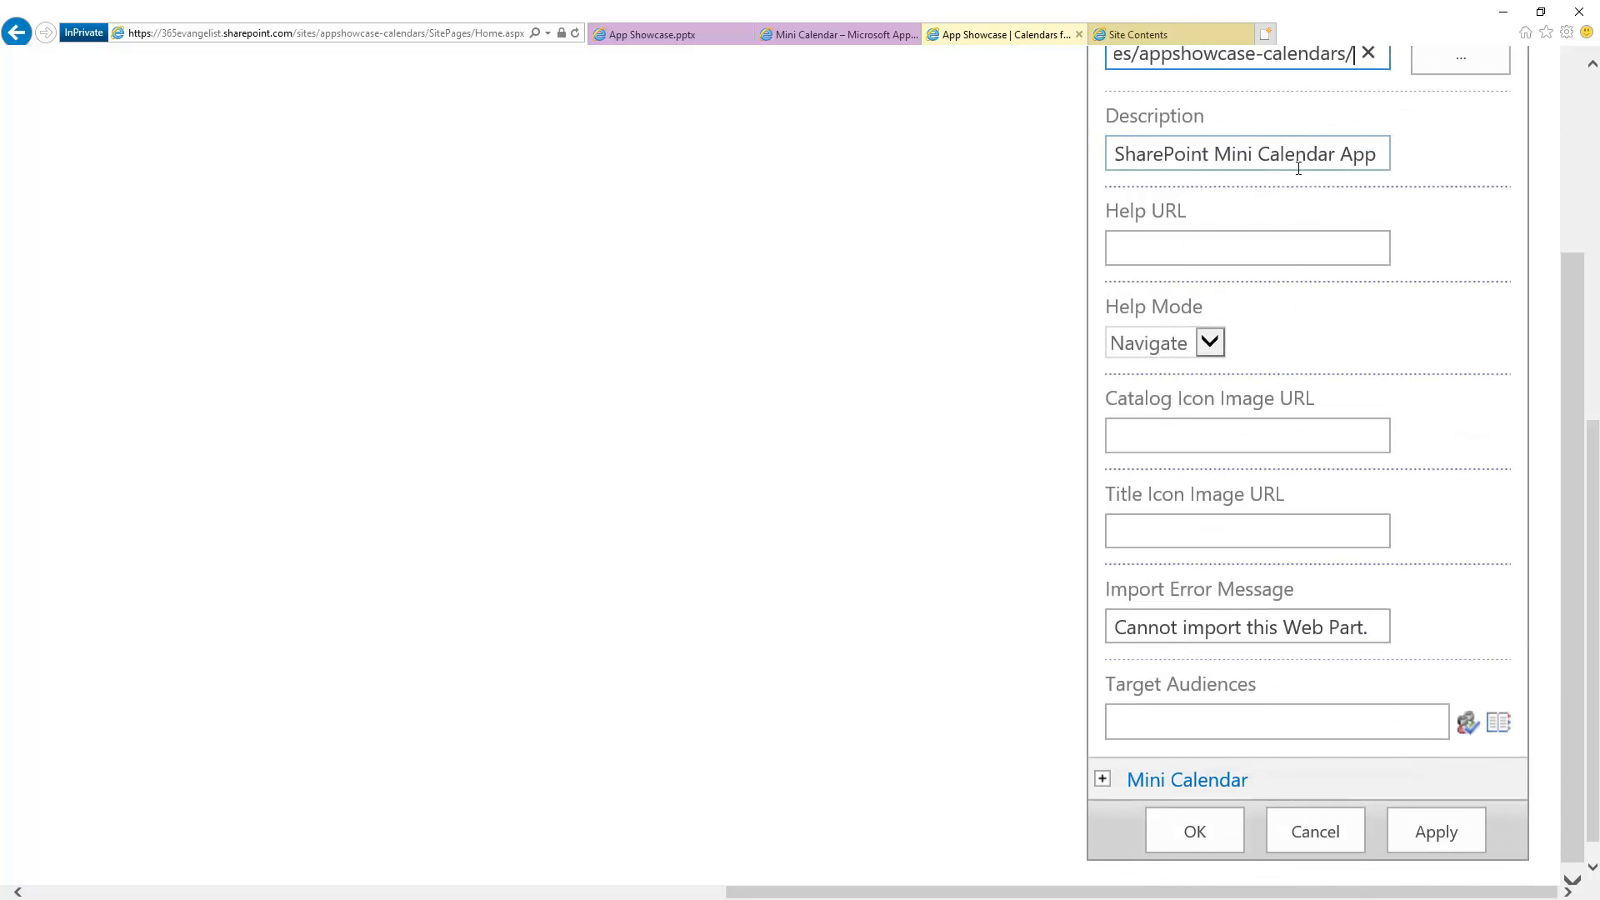
{"action": "left_click", "coordinate": [1308, 162]}
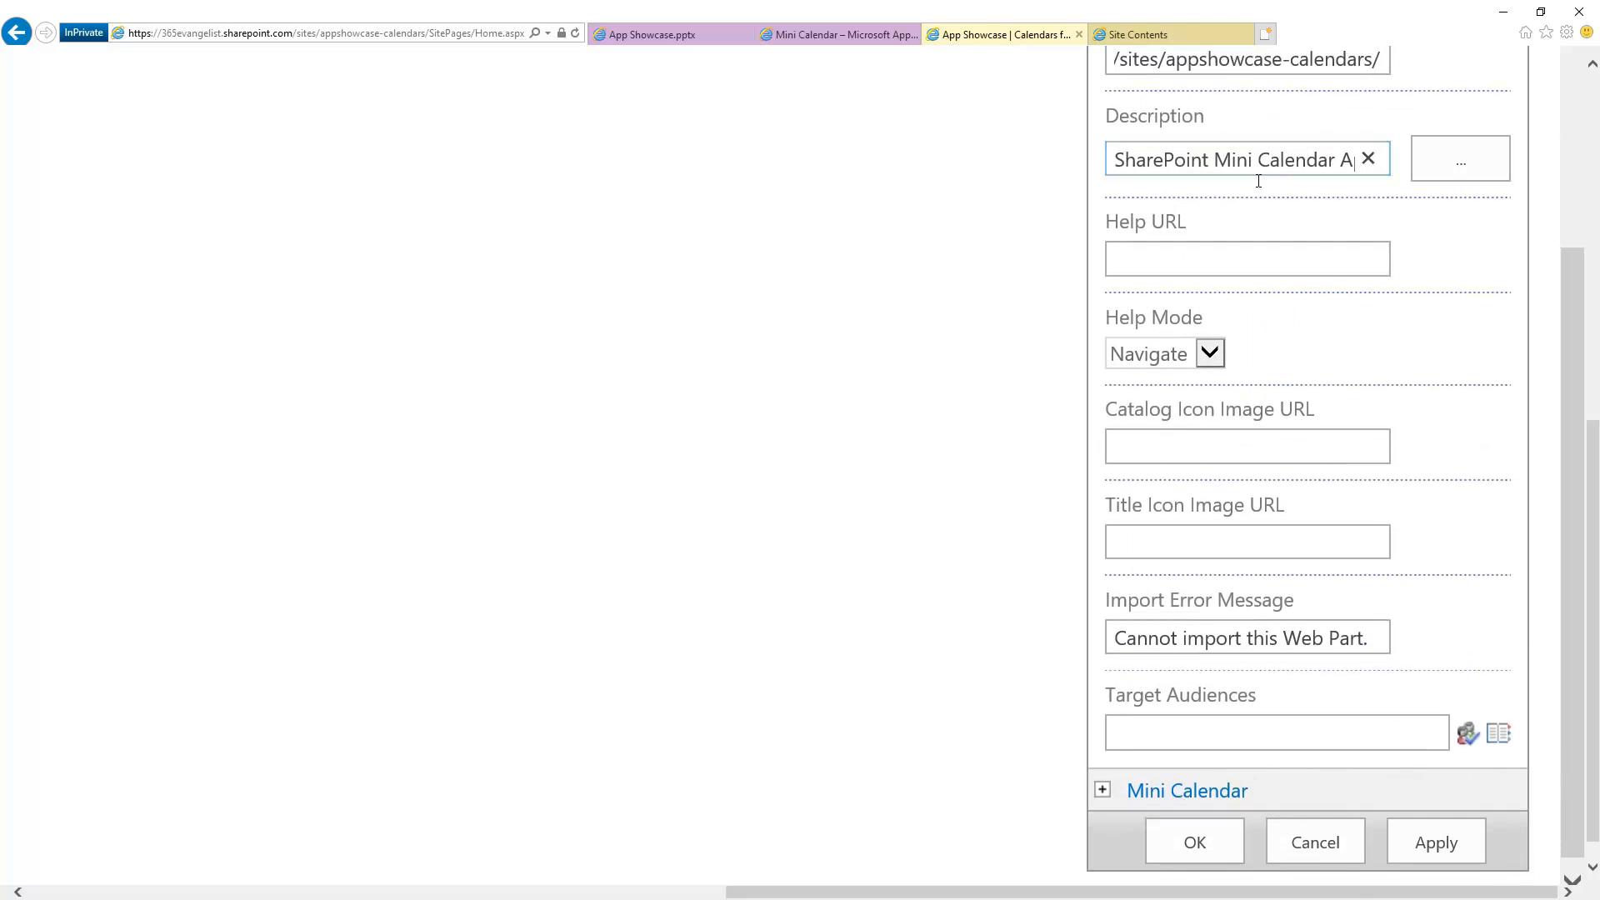
{"action": "left_click", "coordinate": [1207, 160]}
{"action": "key", "text": "Right"}
{"action": "key", "text": "Right"}
{"action": "key", "text": "Right"}
{"action": "key", "text": "Right"}
{"action": "key", "text": "Right"}
{"action": "key", "text": "Right"}
{"action": "key", "text": "Right"}
{"action": "key", "text": "Right"}
{"action": "key", "text": "Right"}
{"action": "key", "text": "Right"}
{"action": "key", "text": "Right"}
{"action": "key", "text": "Right"}
{"action": "key", "text": "Right"}
{"action": "key", "text": "Right"}
{"action": "key", "text": "Right"}
{"action": "key", "text": "Right"}
{"action": "key", "text": "Right"}
{"action": "key", "text": "Right"}
{"action": "key", "text": "Right"}
{"action": "key", "text": "Right"}
{"action": "key", "text": "Right"}
{"action": "key", "text": "Right"}
{"action": "key", "text": "Right"}
{"action": "key", "text": "Right"}
{"action": "key", "text": "Right"}
{"action": "key", "text": "Right"}
{"action": "key", "text": "Right"}
{"action": "key", "text": "Right"}
{"action": "key", "text": "Right"}
{"action": "key", "text": "Right"}
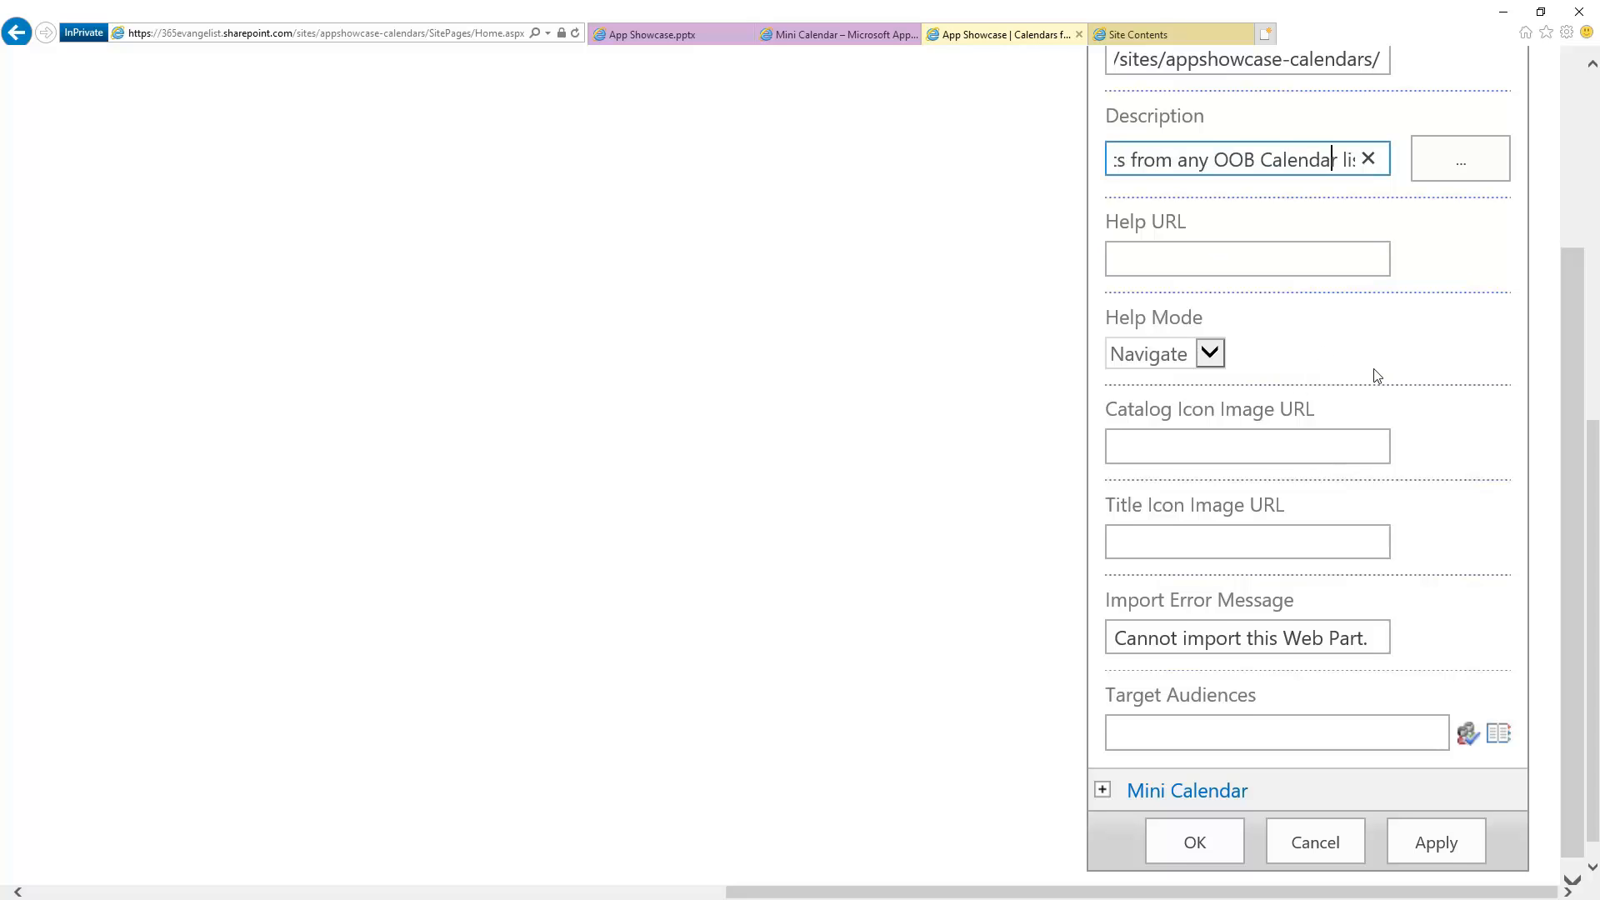
- Expand the Mini Calendar section and review its calendar, width, event details and time format options
{"action": "scroll", "coordinate": [1388, 375], "scroll_direction": "down", "scroll_amount": 1}
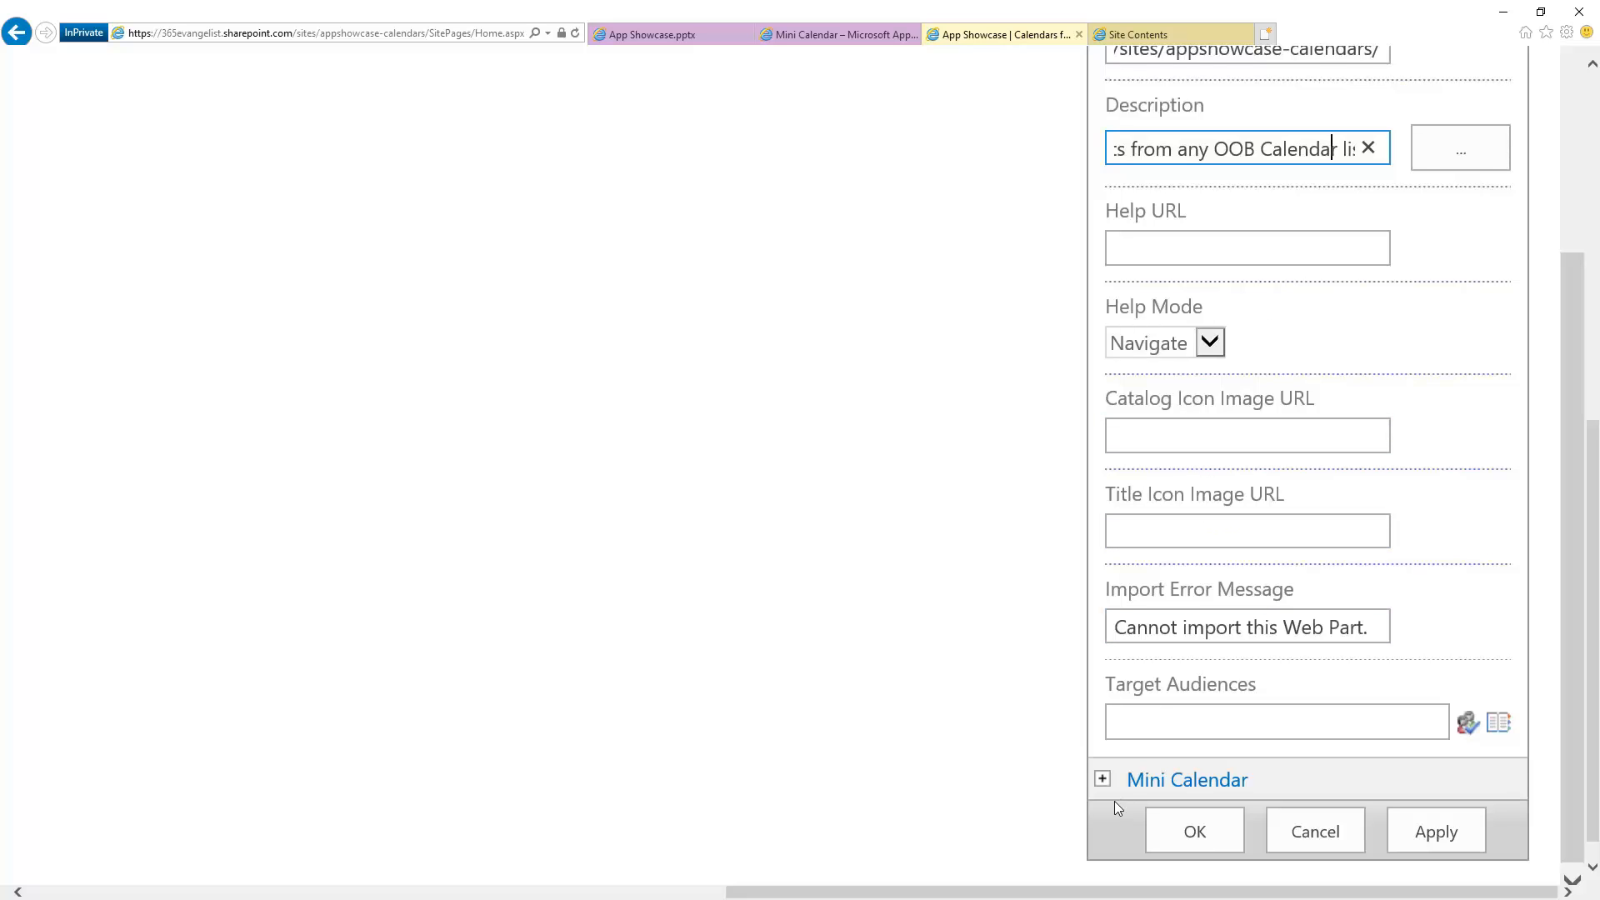
{"action": "left_click", "coordinate": [1102, 779]}
{"action": "scroll", "coordinate": [1400, 533], "scroll_direction": "down", "scroll_amount": 3}
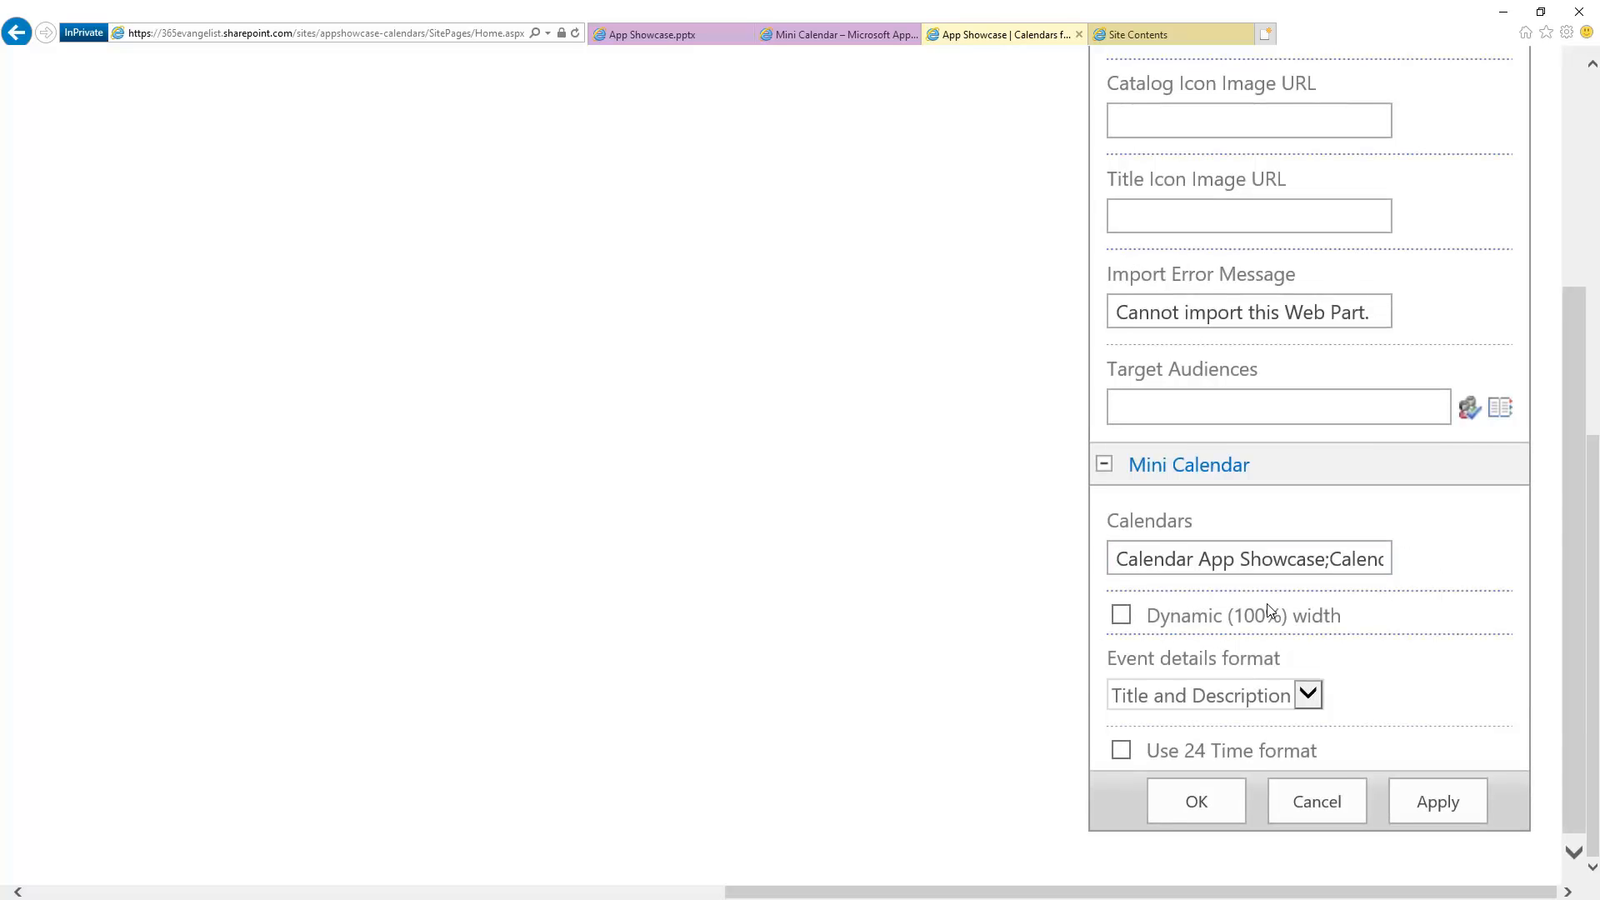
{"action": "key", "text": "ctrl+0"}
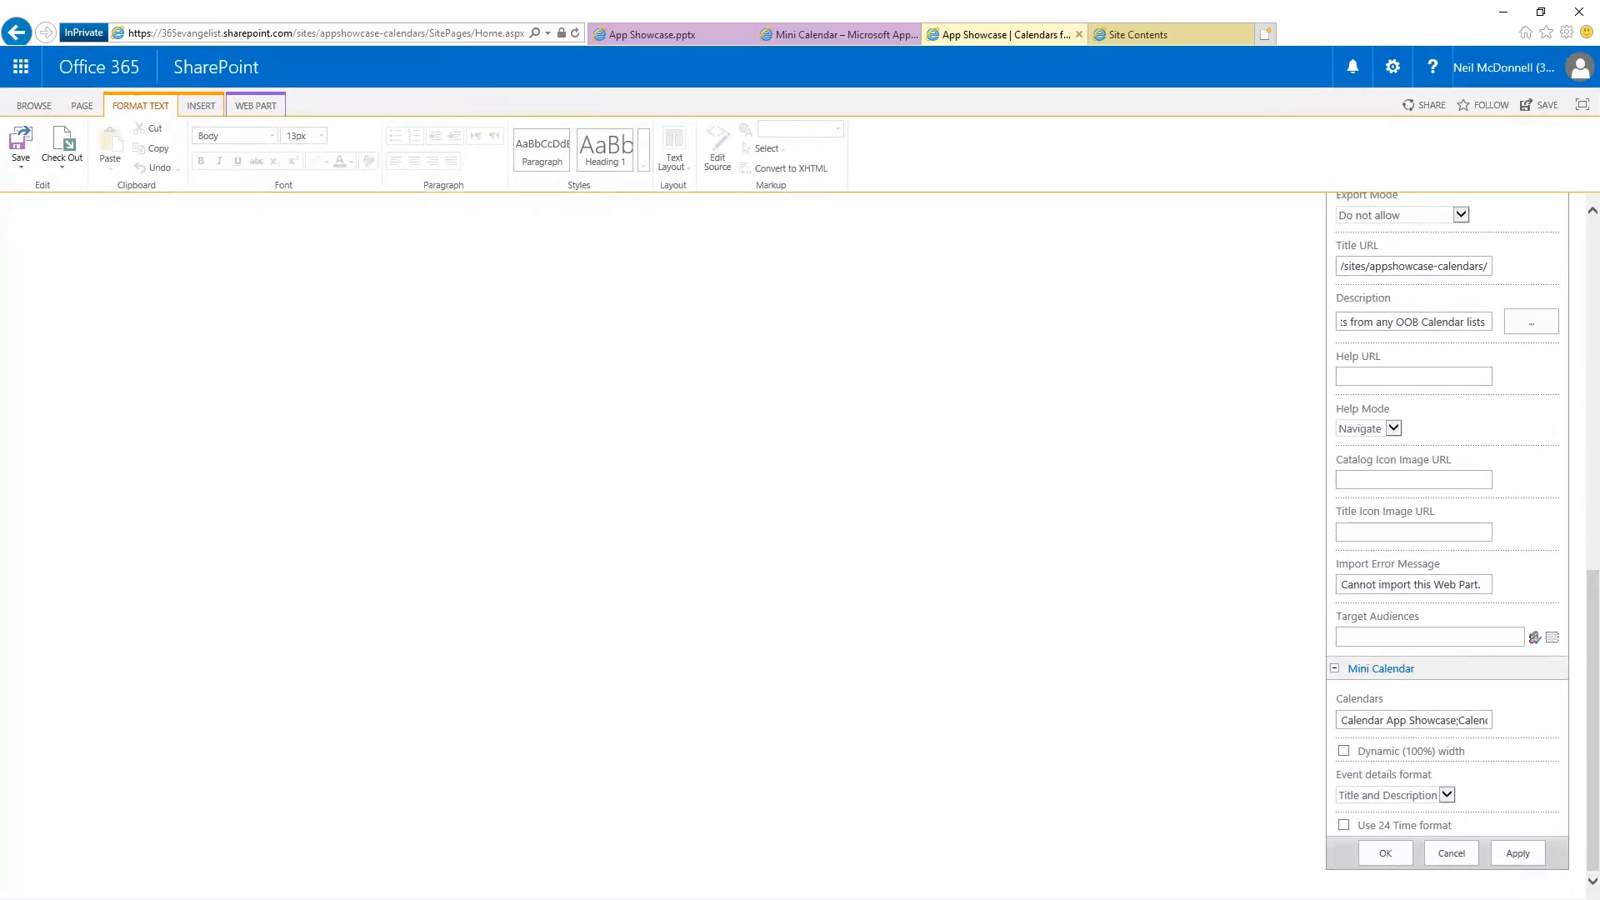
- Collapse the Layout, Advanced and Appearance sections of the web part's properties
{"action": "scroll", "coordinate": [1411, 423], "scroll_direction": "up", "scroll_amount": 5}
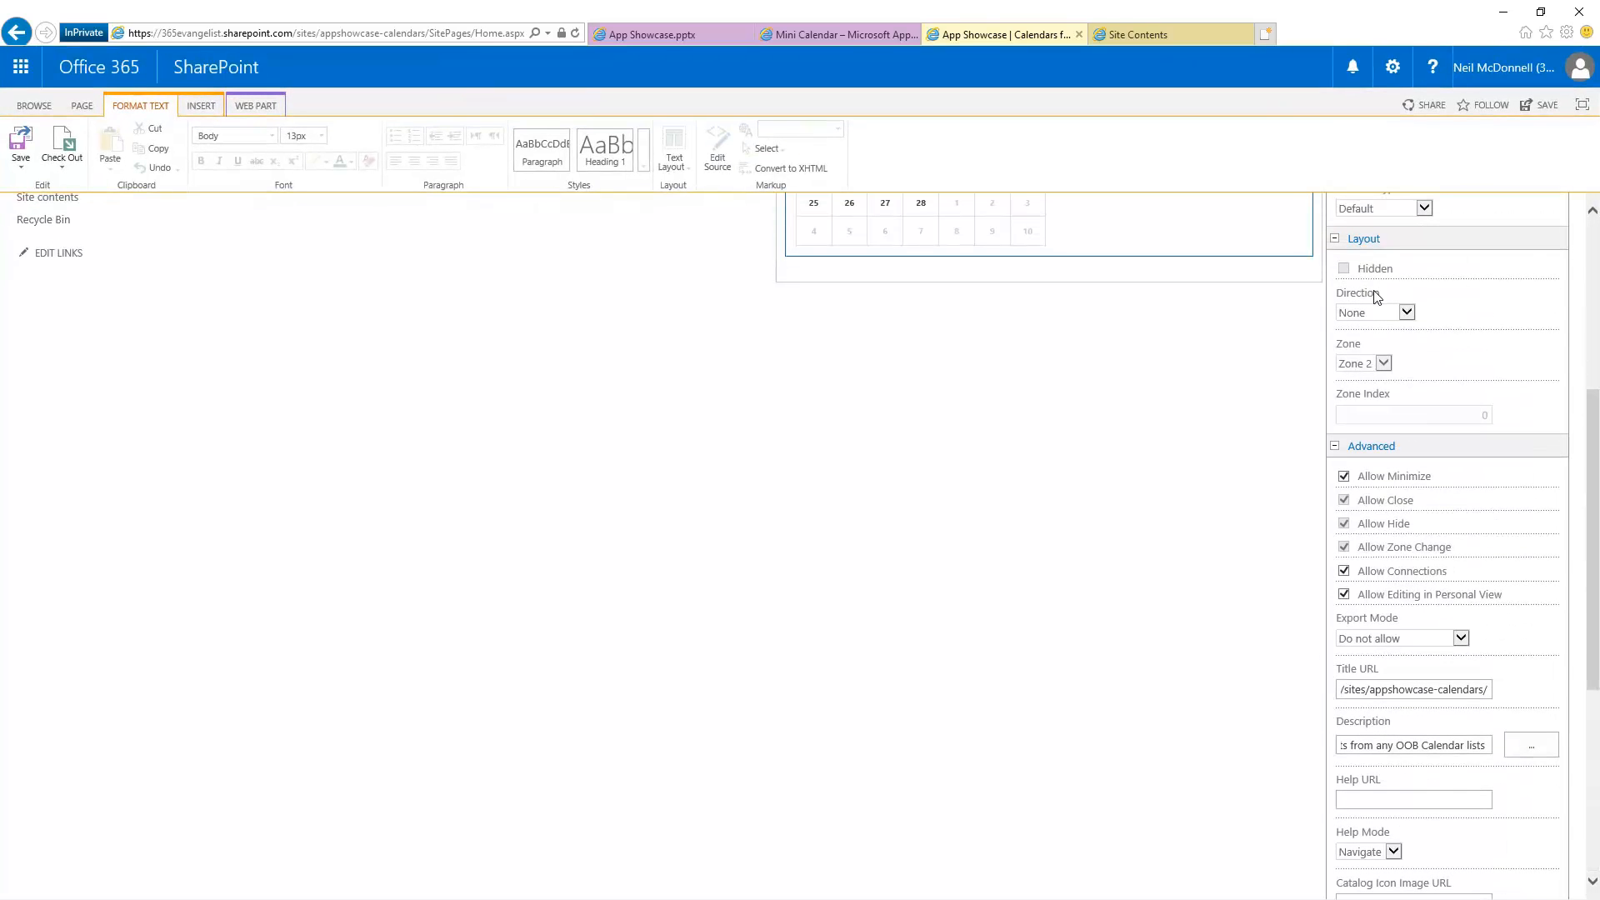
{"action": "left_click", "coordinate": [1336, 240]}
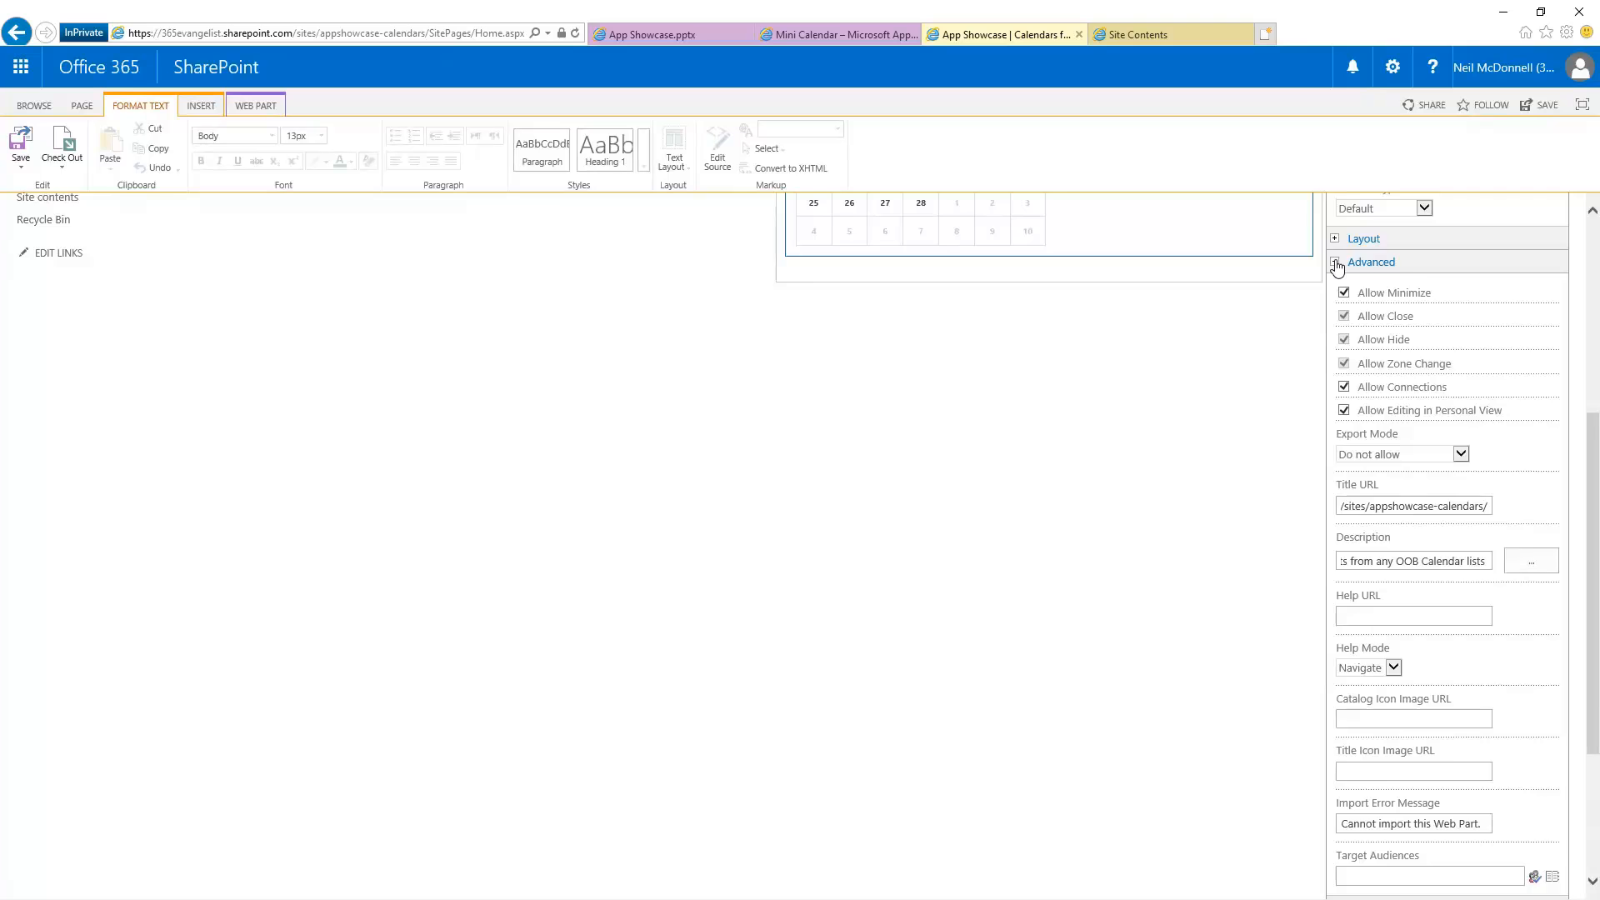
{"action": "left_click", "coordinate": [1335, 261]}
{"action": "left_click", "coordinate": [1357, 230]}
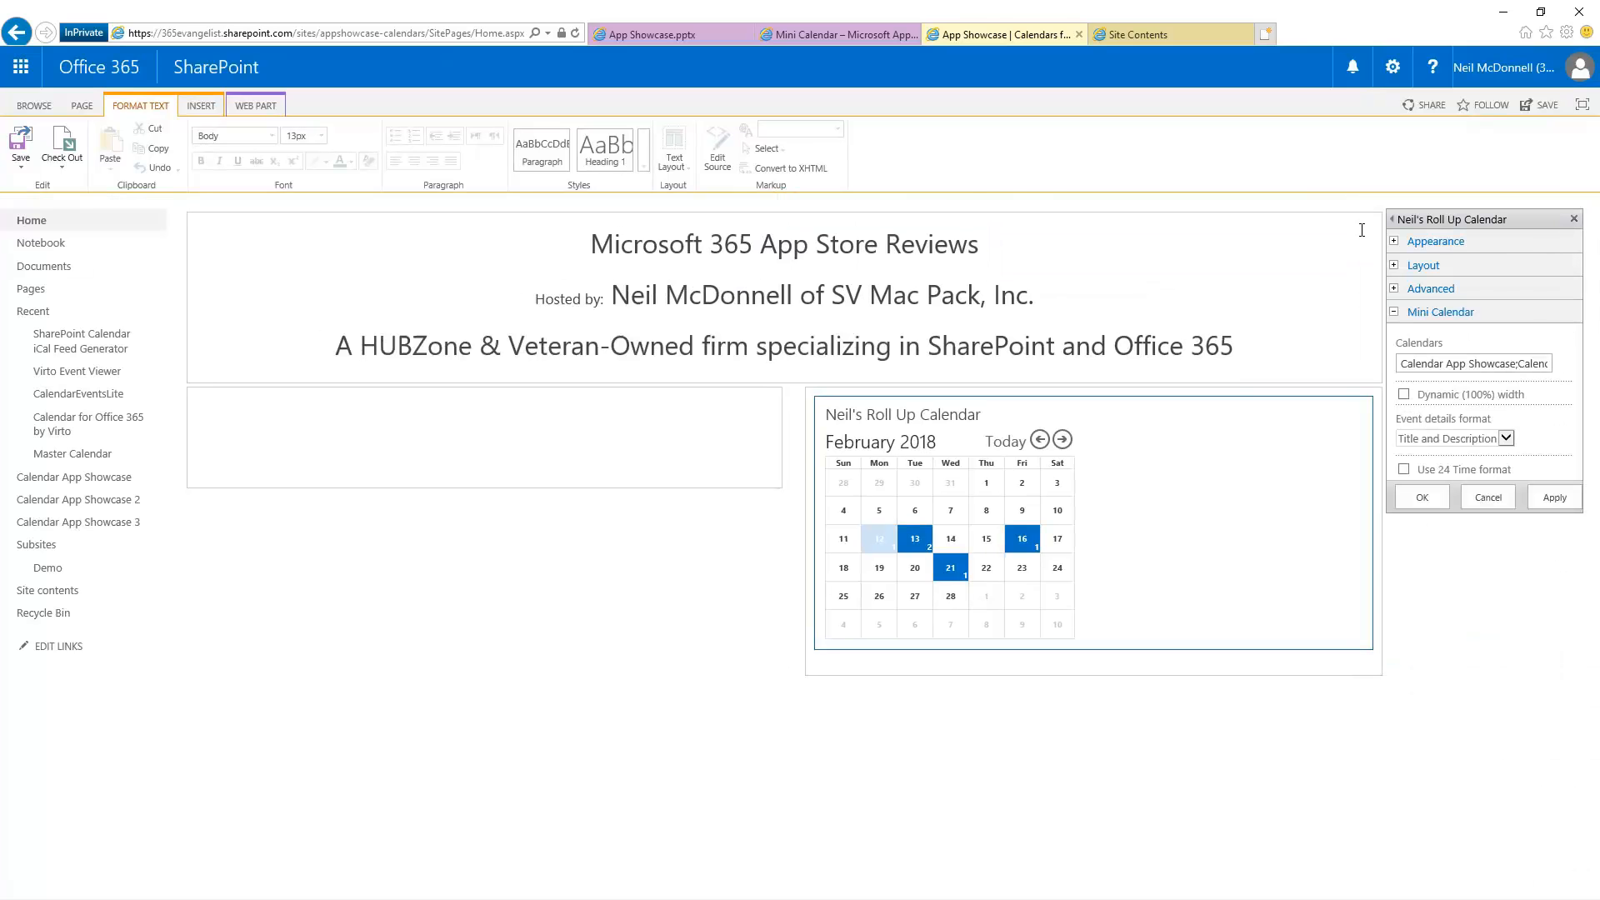
- Turn on the 24-hour time format for the Mini Calendar web part and apply the change
{"action": "scroll", "coordinate": [1503, 616], "scroll_direction": "up", "scroll_amount": 5}
{"action": "scroll", "coordinate": [1503, 616], "scroll_direction": "down", "scroll_amount": 3}
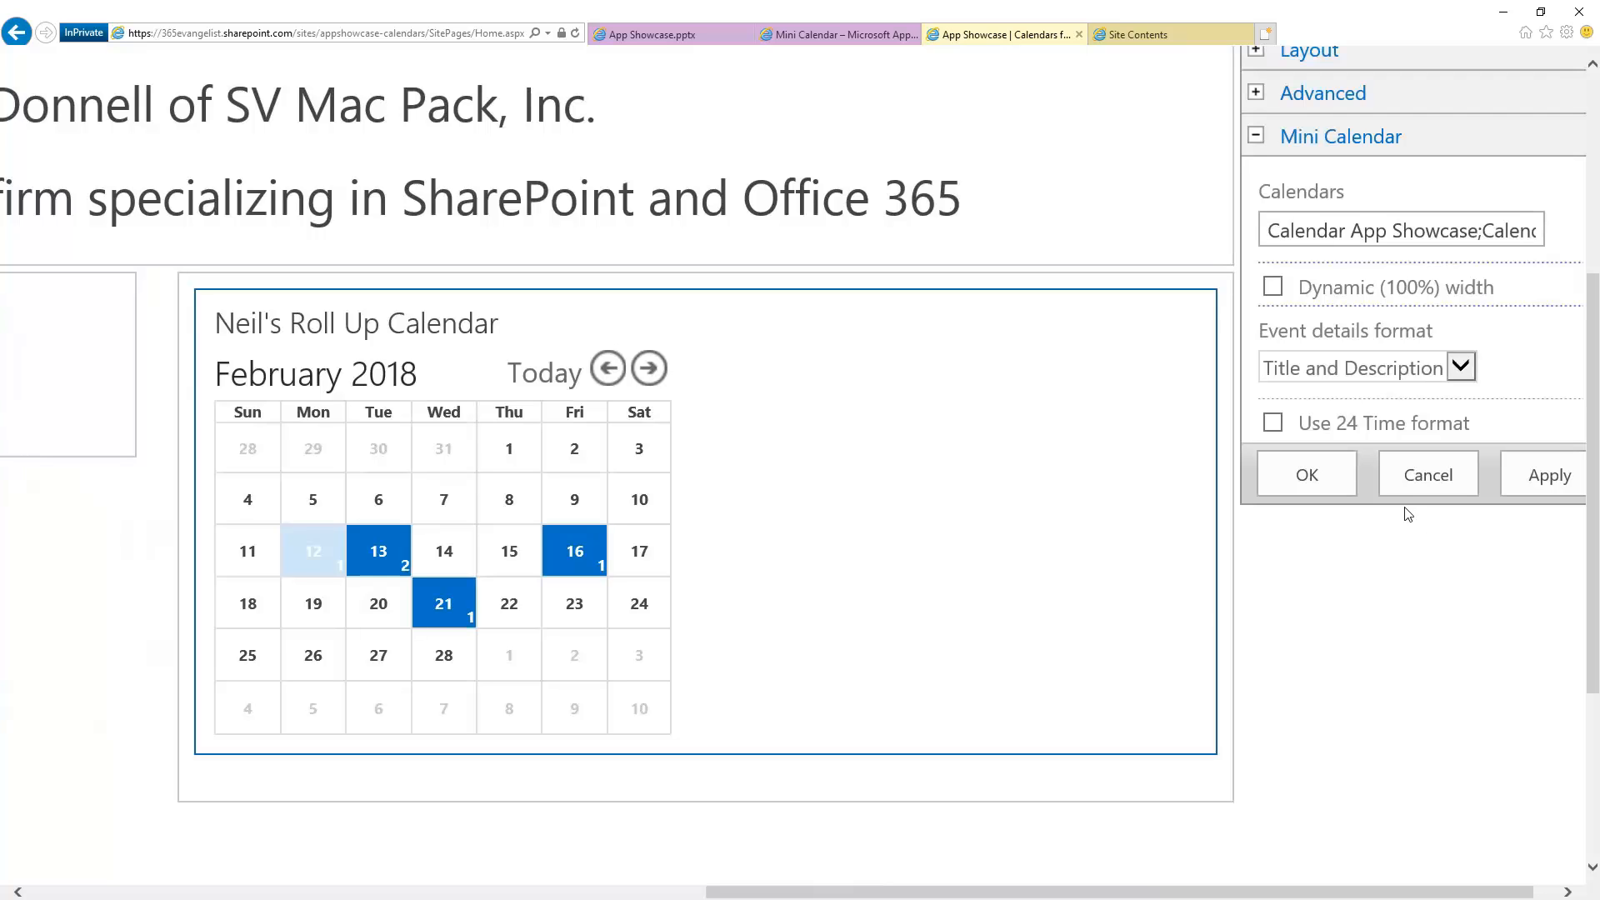
{"action": "left_click", "coordinate": [1273, 423]}
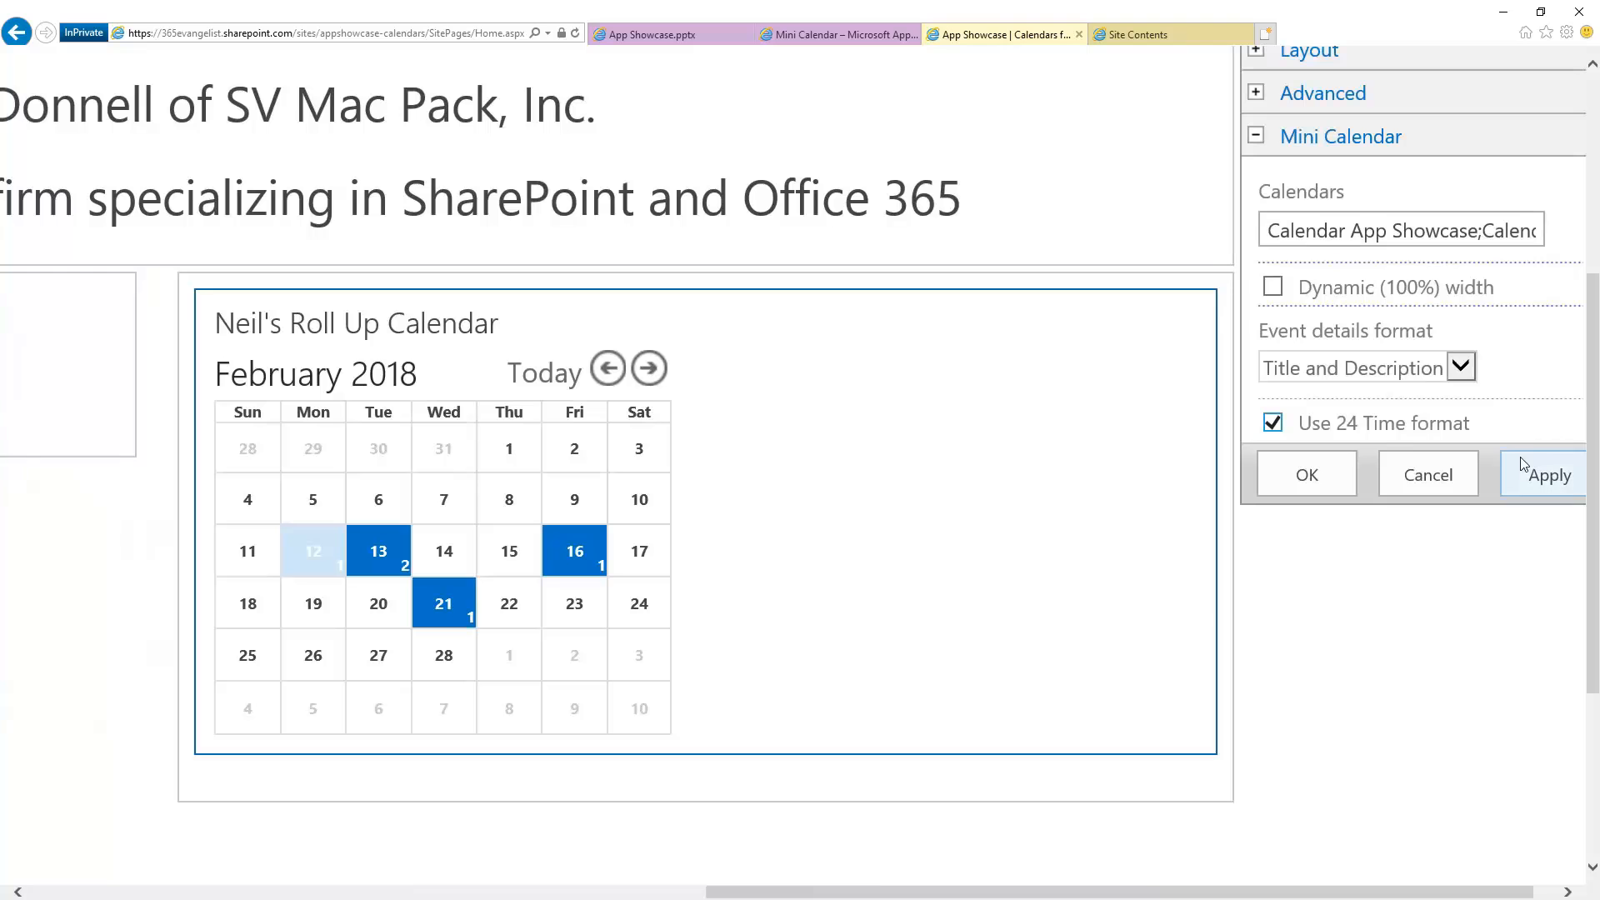
{"action": "left_click", "coordinate": [1540, 480]}
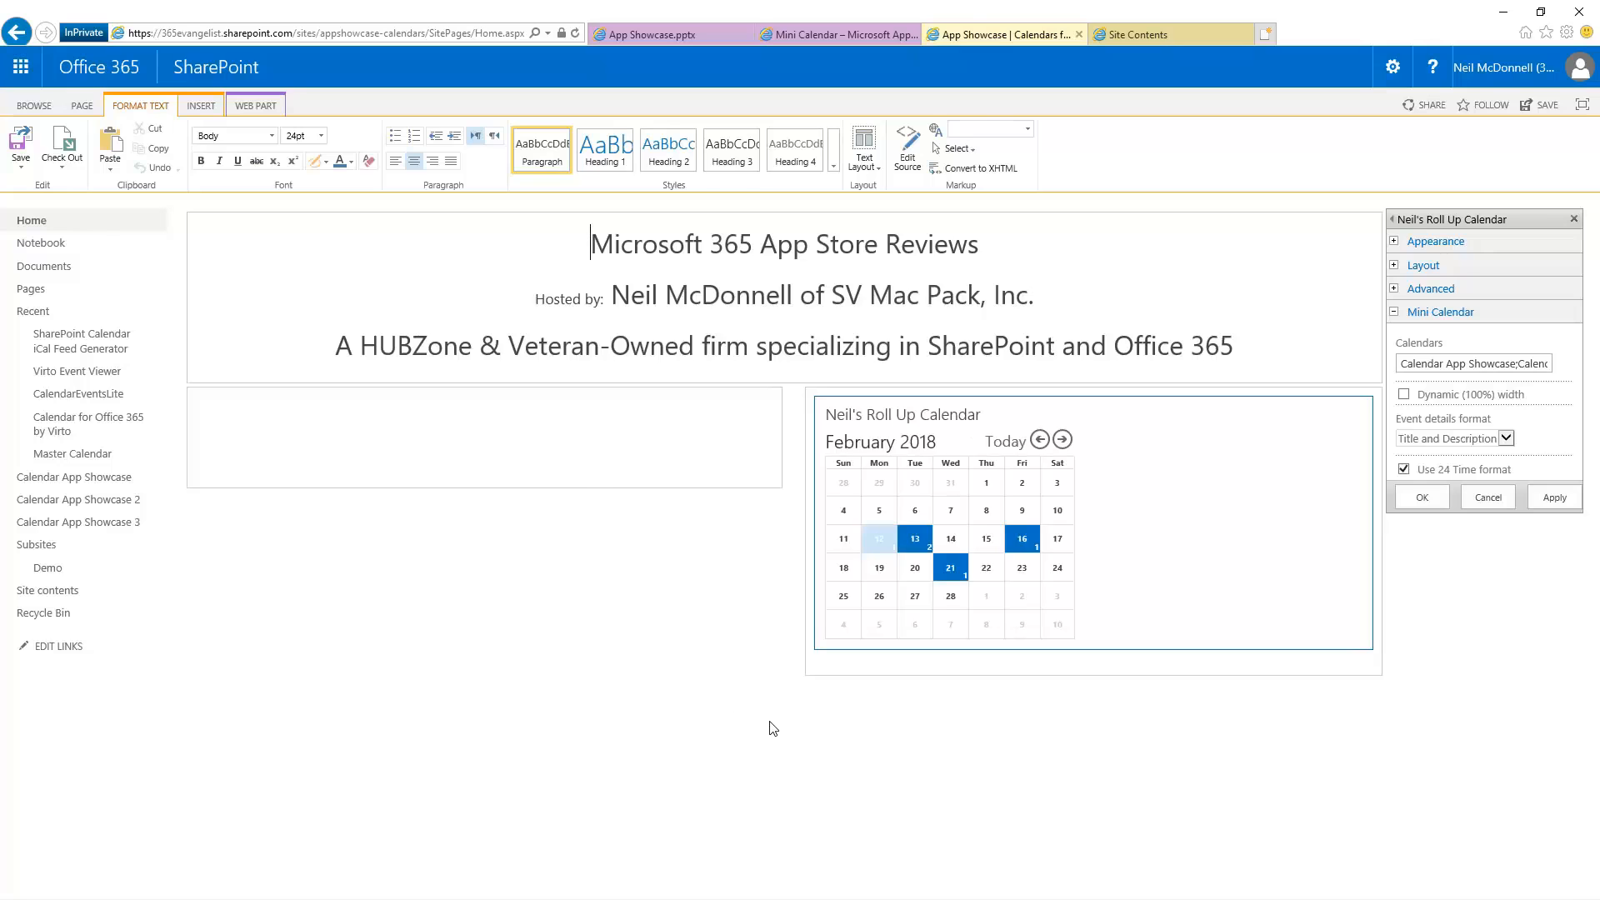
- Check how event times are displayed in the details for February 13, 2018, and close the details
{"action": "scroll", "coordinate": [768, 721], "scroll_direction": "up", "scroll_amount": 5}
{"action": "left_click", "coordinate": [823, 393]}
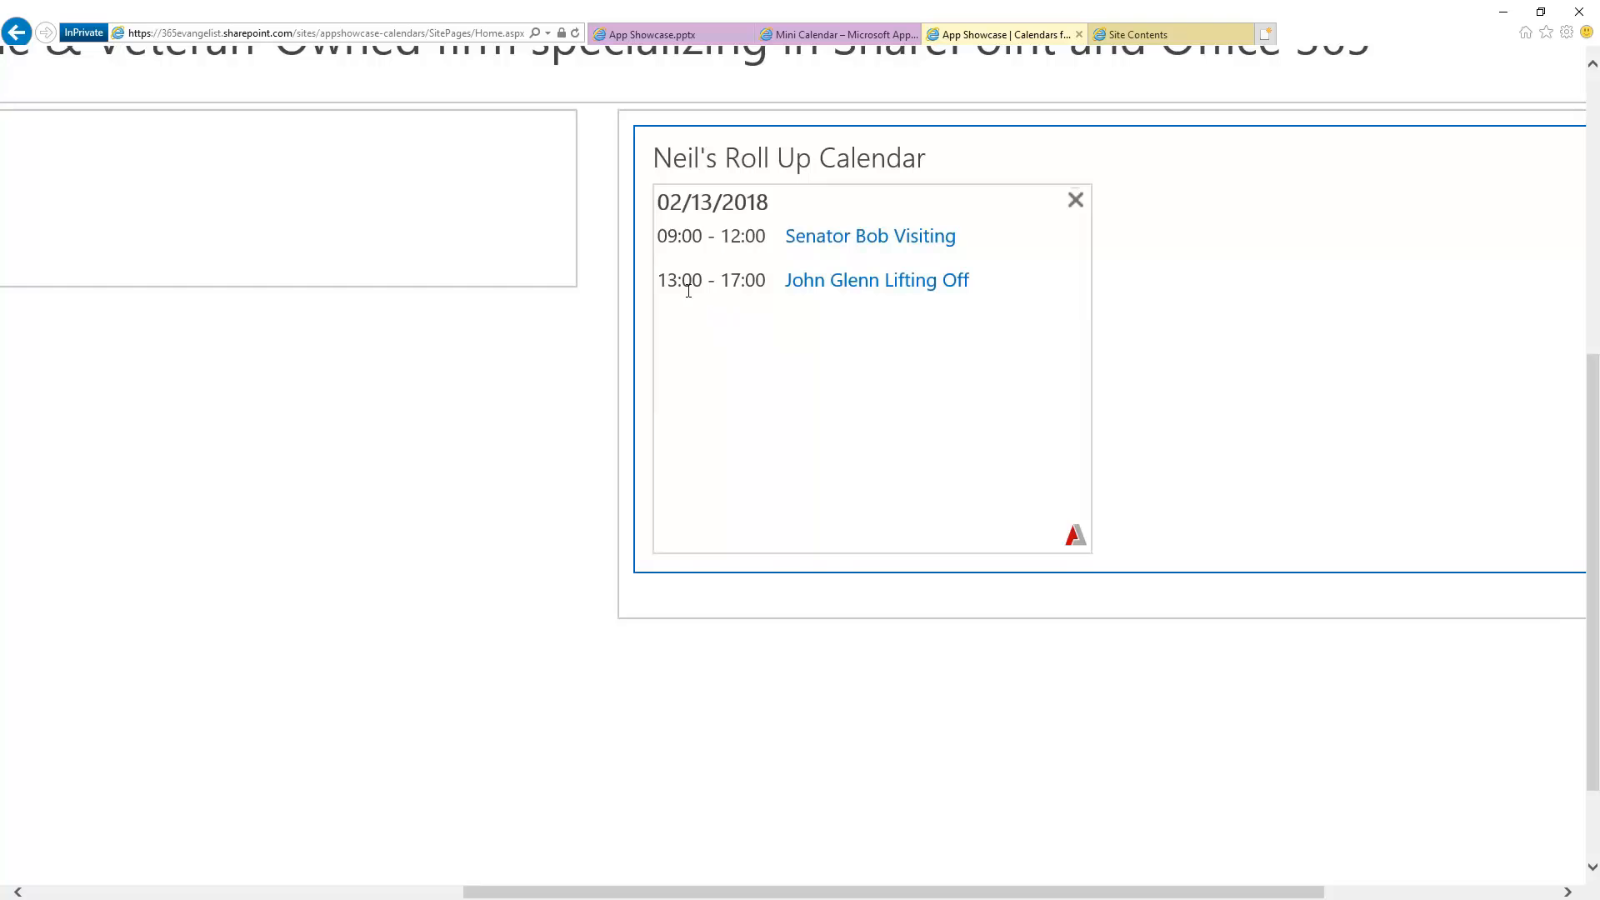
{"action": "left_click", "coordinate": [1075, 202]}
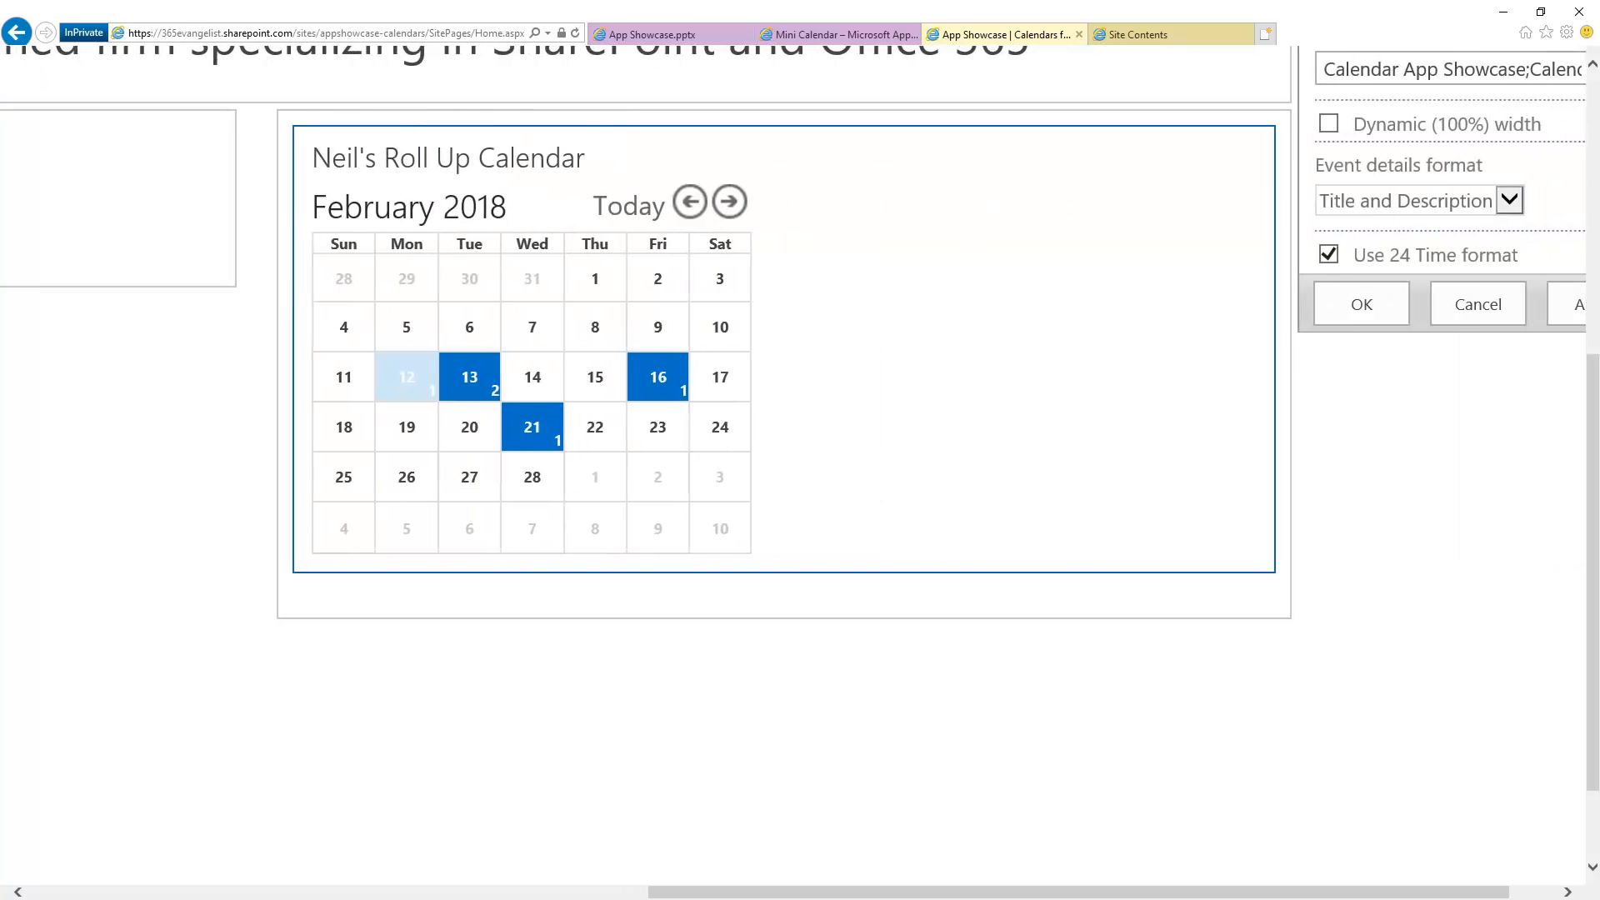
- Review the available event details format options without changing the selection
{"action": "key", "text": "ctrl+minus"}
{"action": "key", "text": "ctrl+minus"}
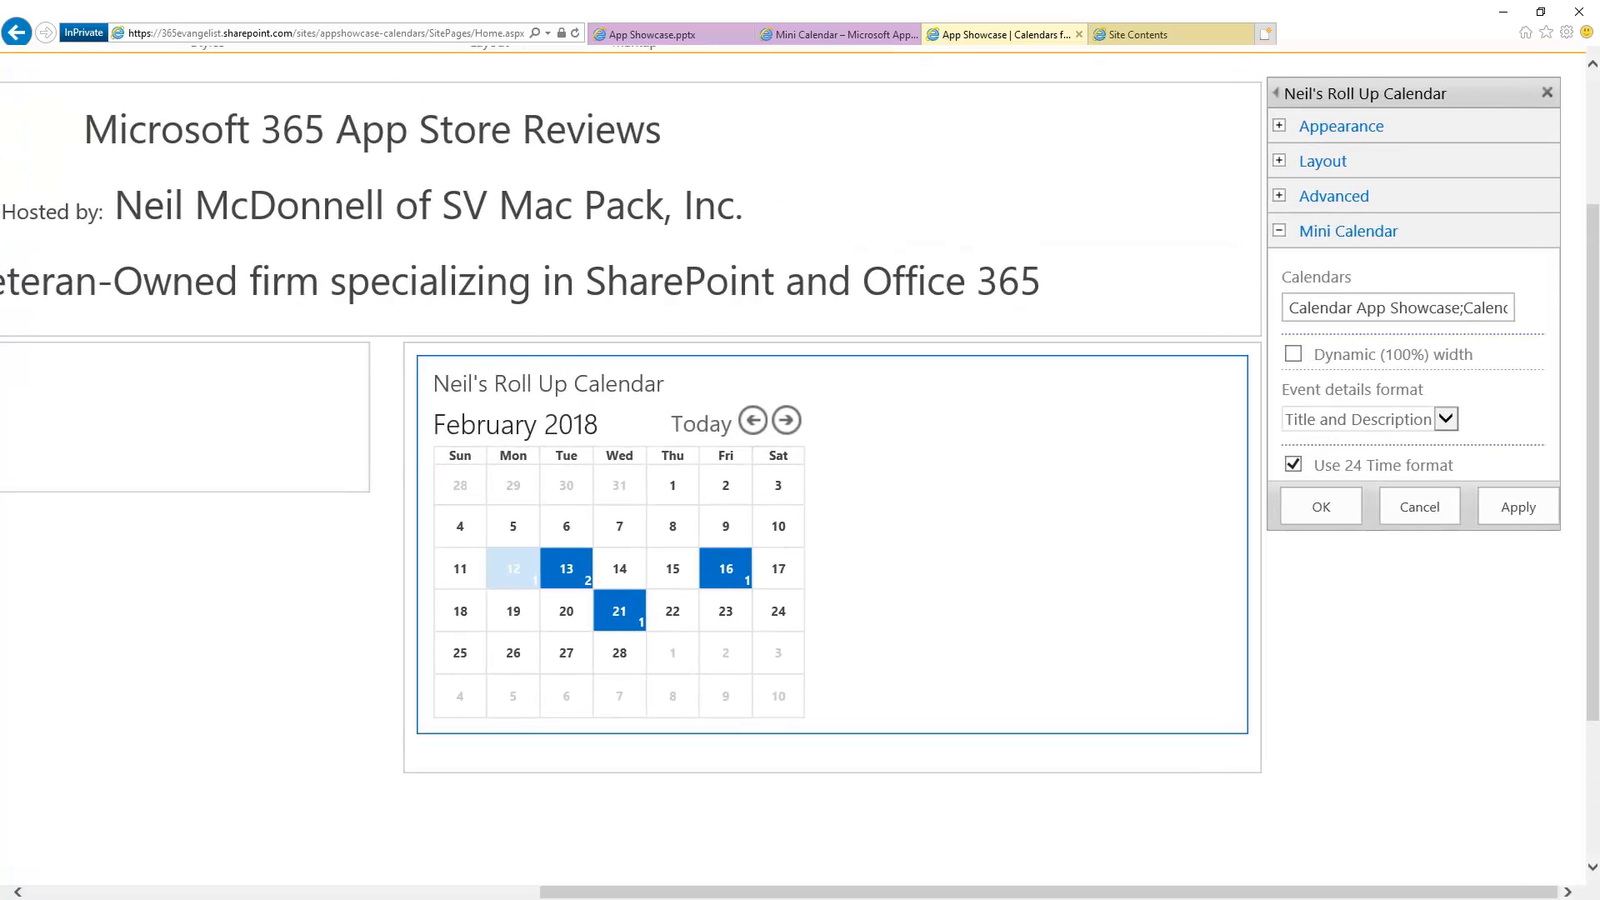
{"action": "left_click", "coordinate": [1451, 421]}
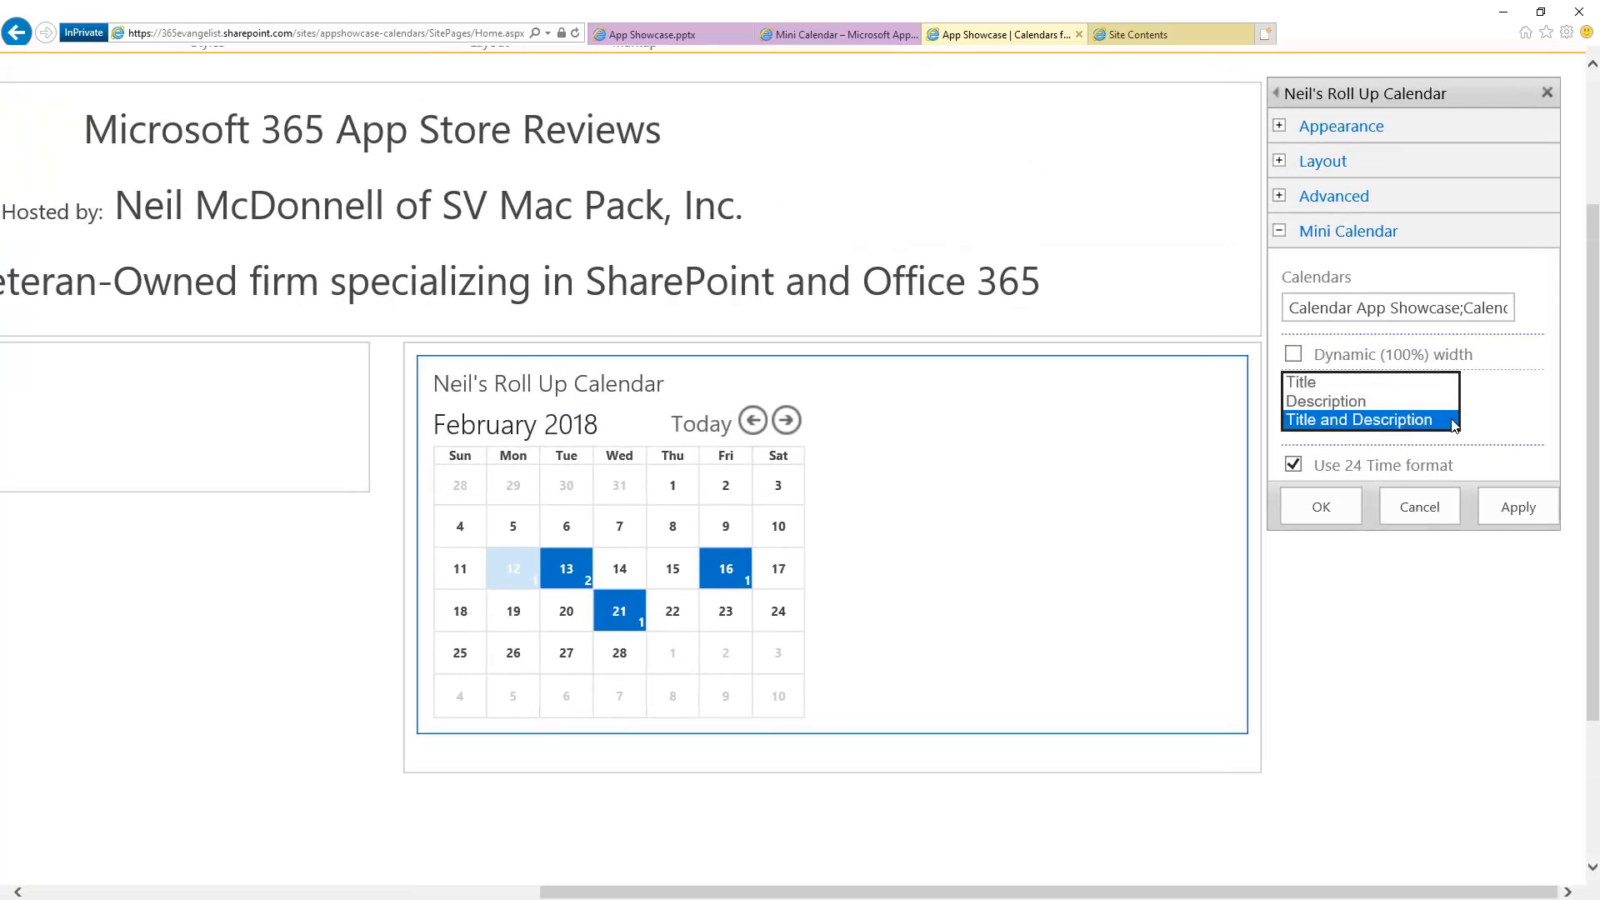
{"action": "left_click", "coordinate": [1516, 424]}
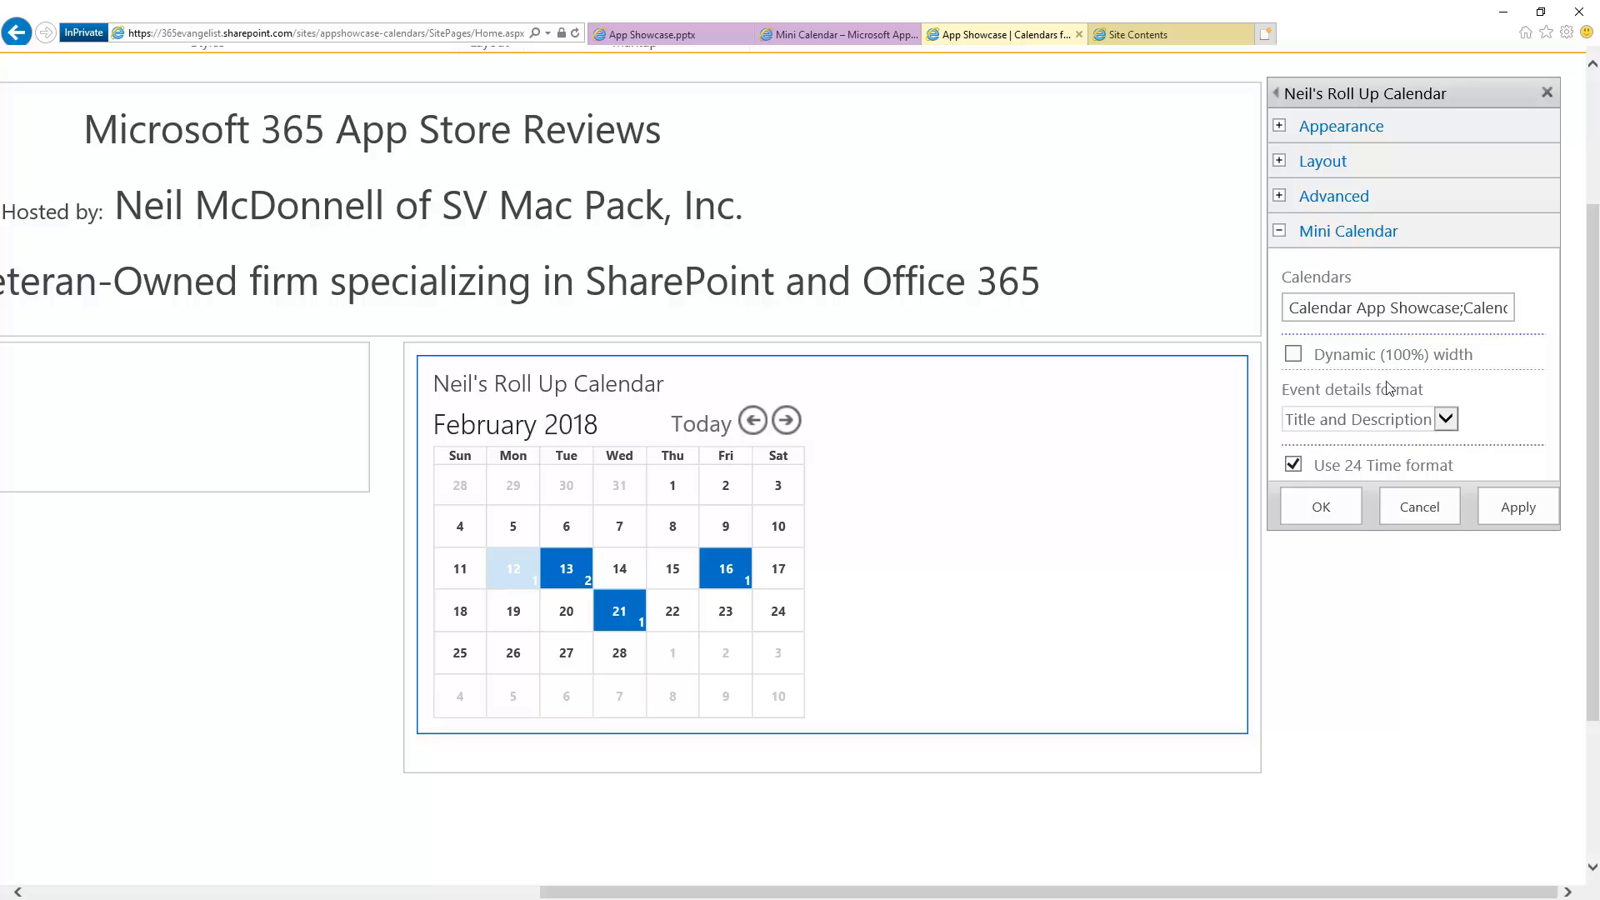
- Enable Dynamic (100%) width for the calendar web part, apply it and save the page
{"action": "left_click", "coordinate": [1294, 356]}
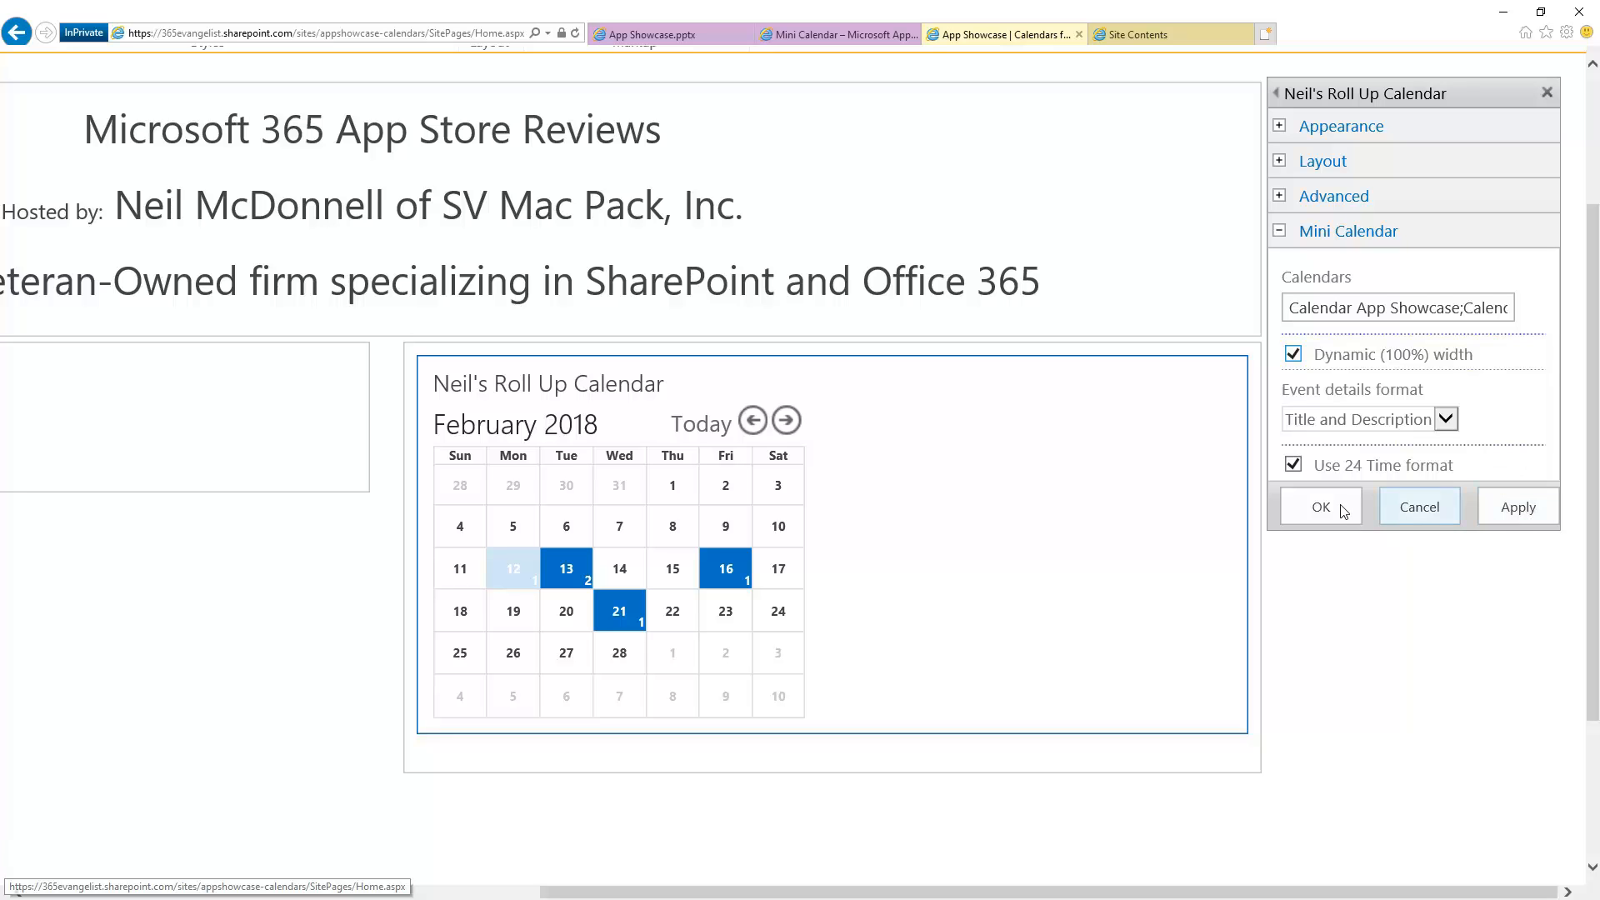
{"action": "left_click", "coordinate": [1530, 510]}
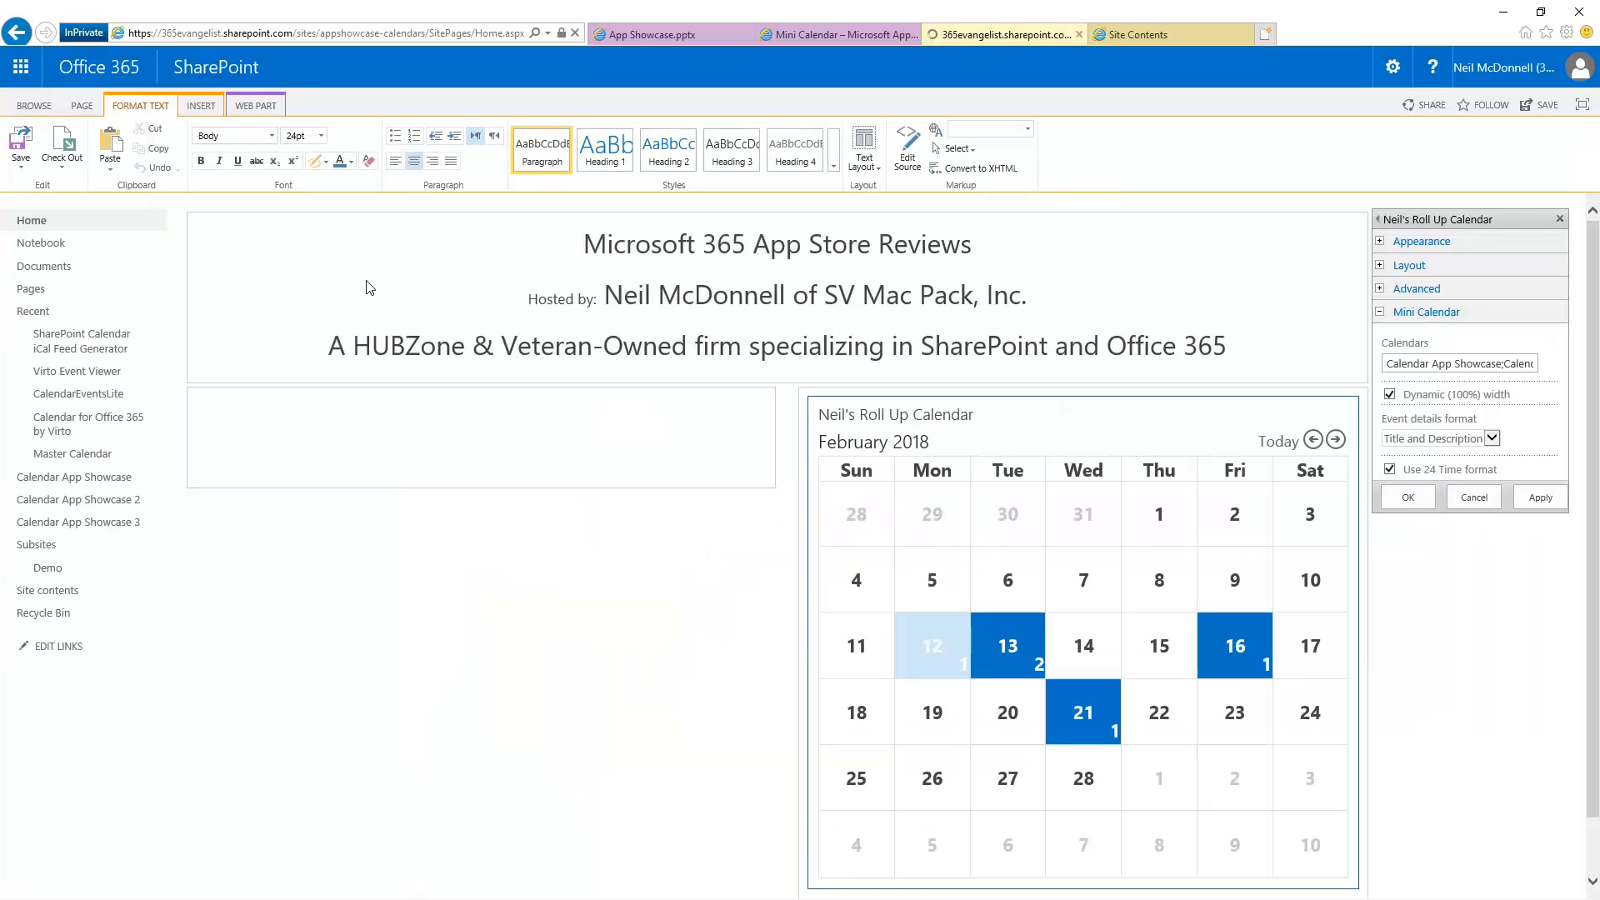
{"action": "left_click", "coordinate": [17, 150]}
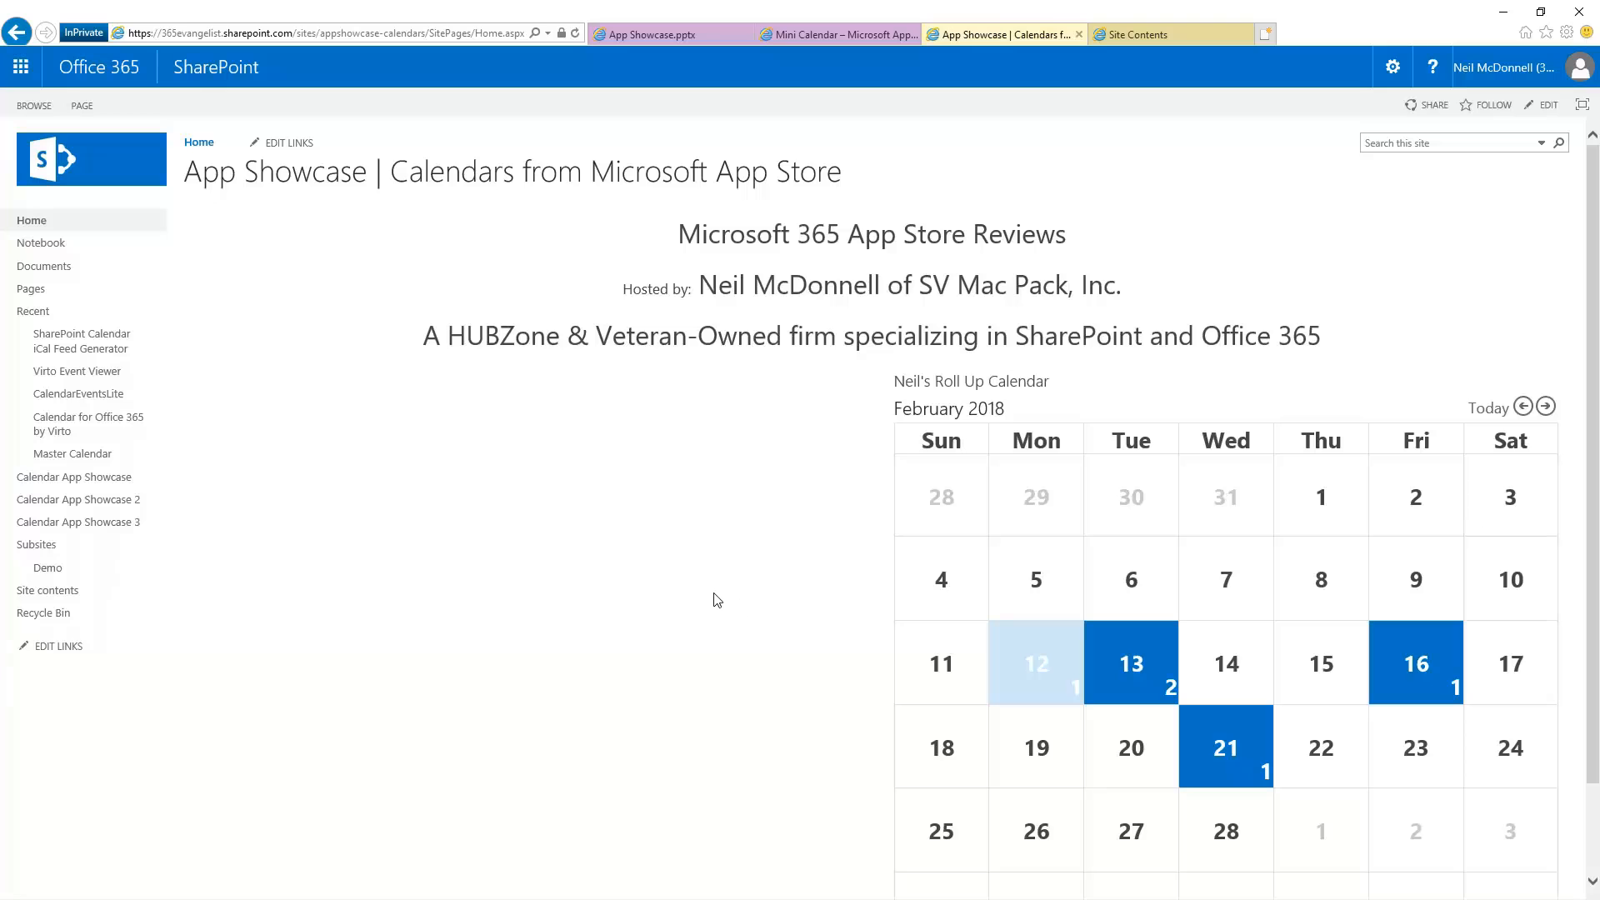
- Browse the full-width calendar two months ahead to April 2018 and back to February 2018
{"action": "scroll", "coordinate": [717, 600], "scroll_direction": "down", "scroll_amount": 2}
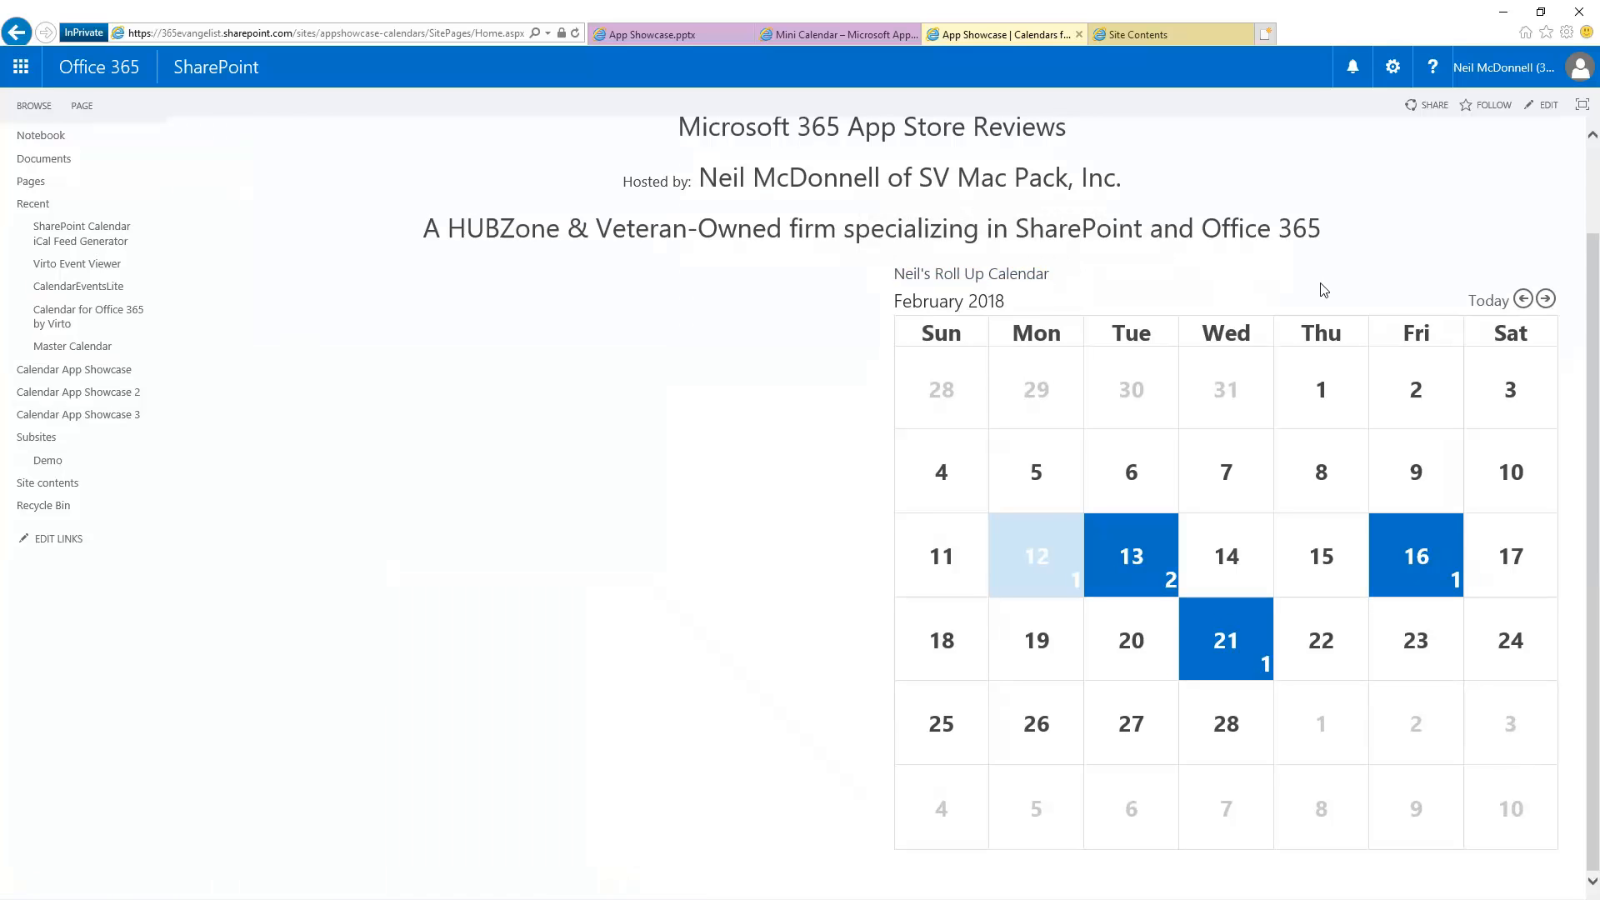
{"action": "left_click", "coordinate": [1544, 300]}
{"action": "left_click", "coordinate": [1544, 300]}
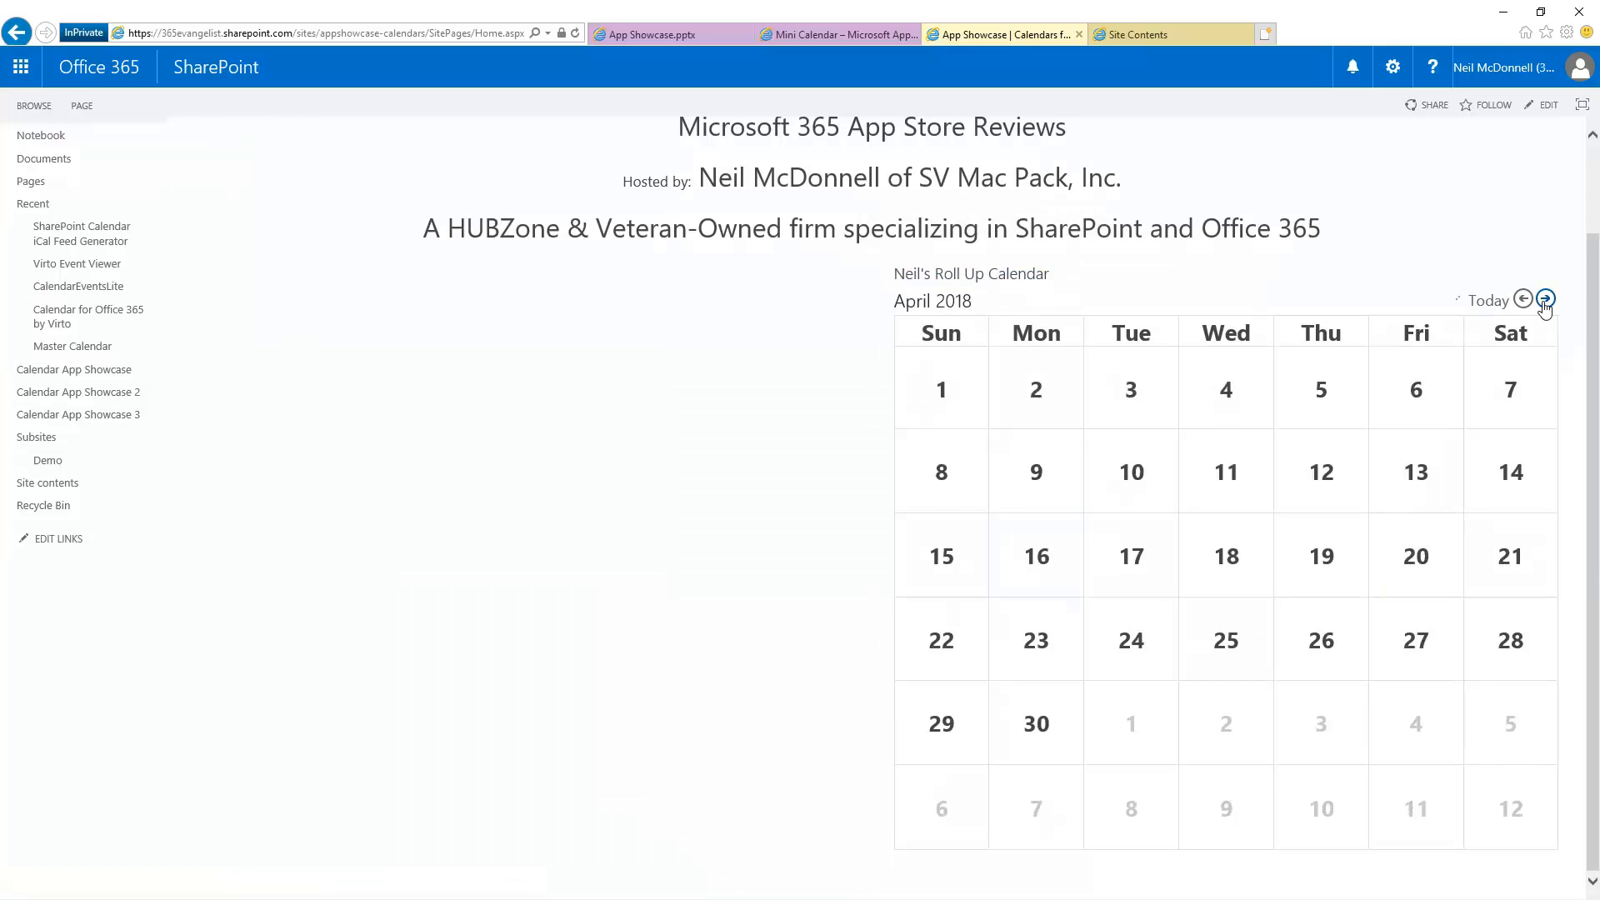
{"action": "left_click", "coordinate": [1525, 300]}
{"action": "left_click", "coordinate": [1525, 300]}
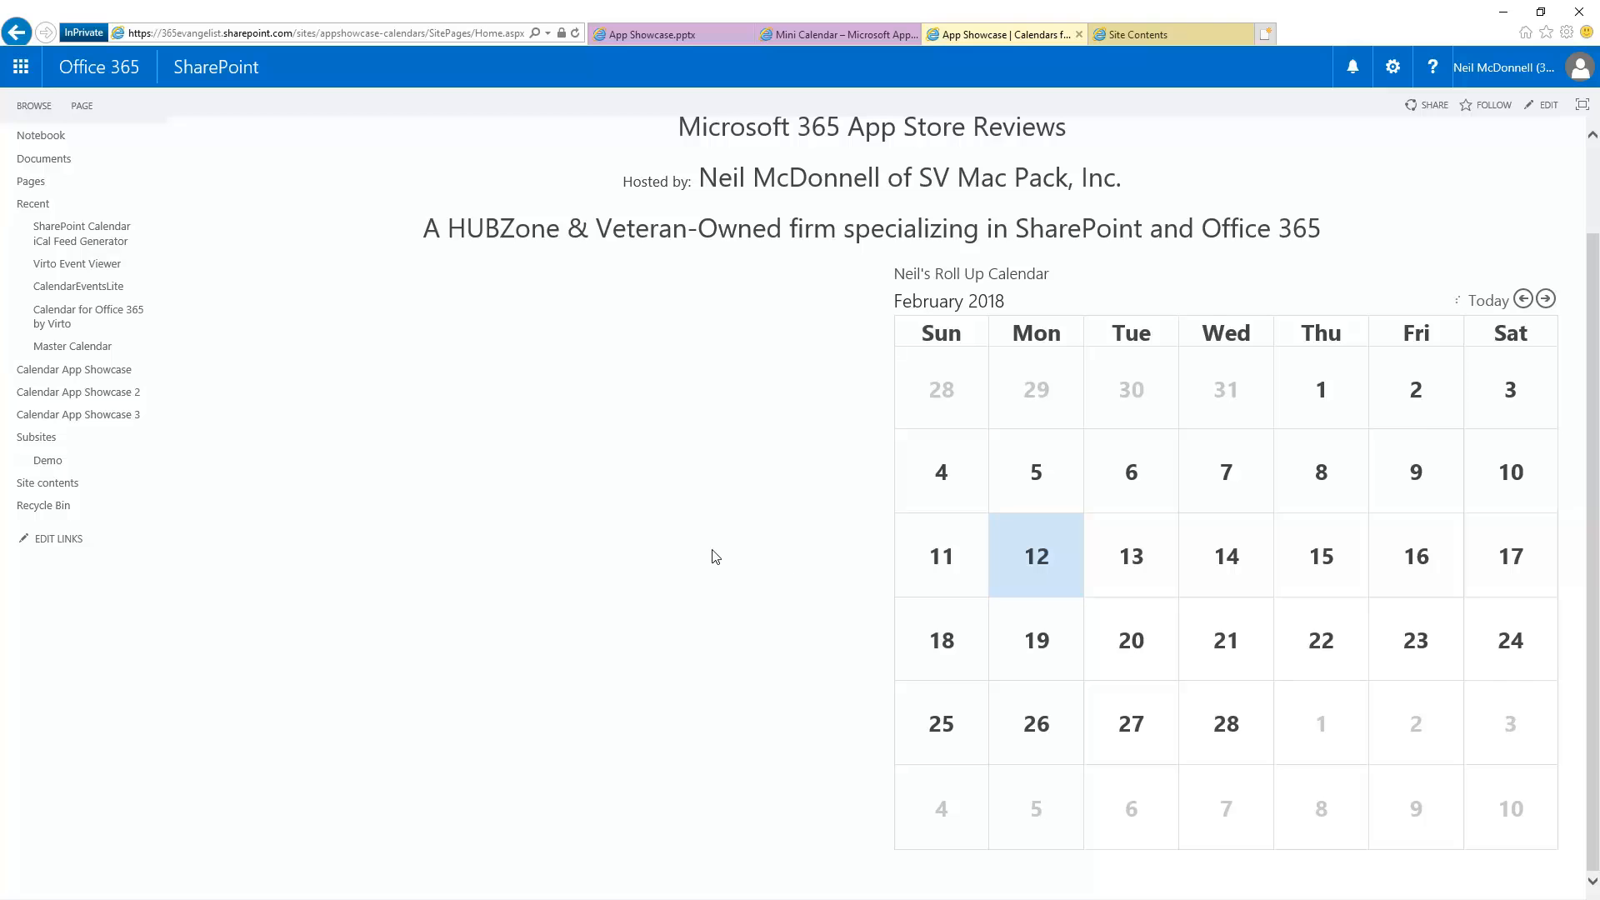
{"action": "scroll", "coordinate": [700, 570], "scroll_direction": "up", "scroll_amount": 2}
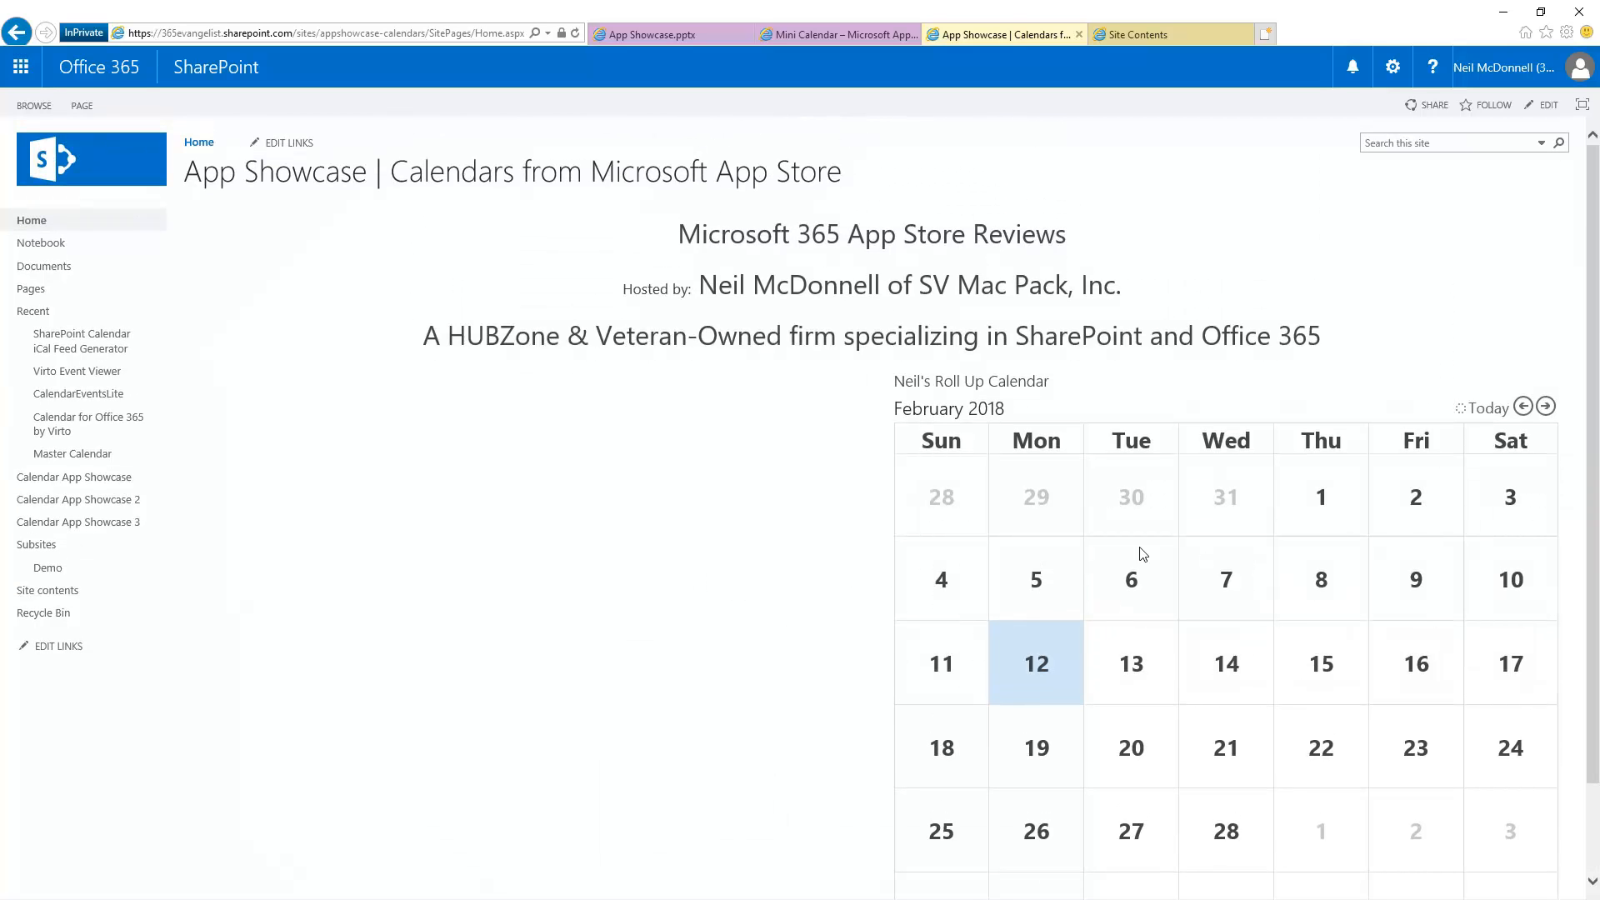
- Switch to the Mini Calendar product listing on Microsoft AppSource
{"action": "left_click", "coordinate": [835, 49]}
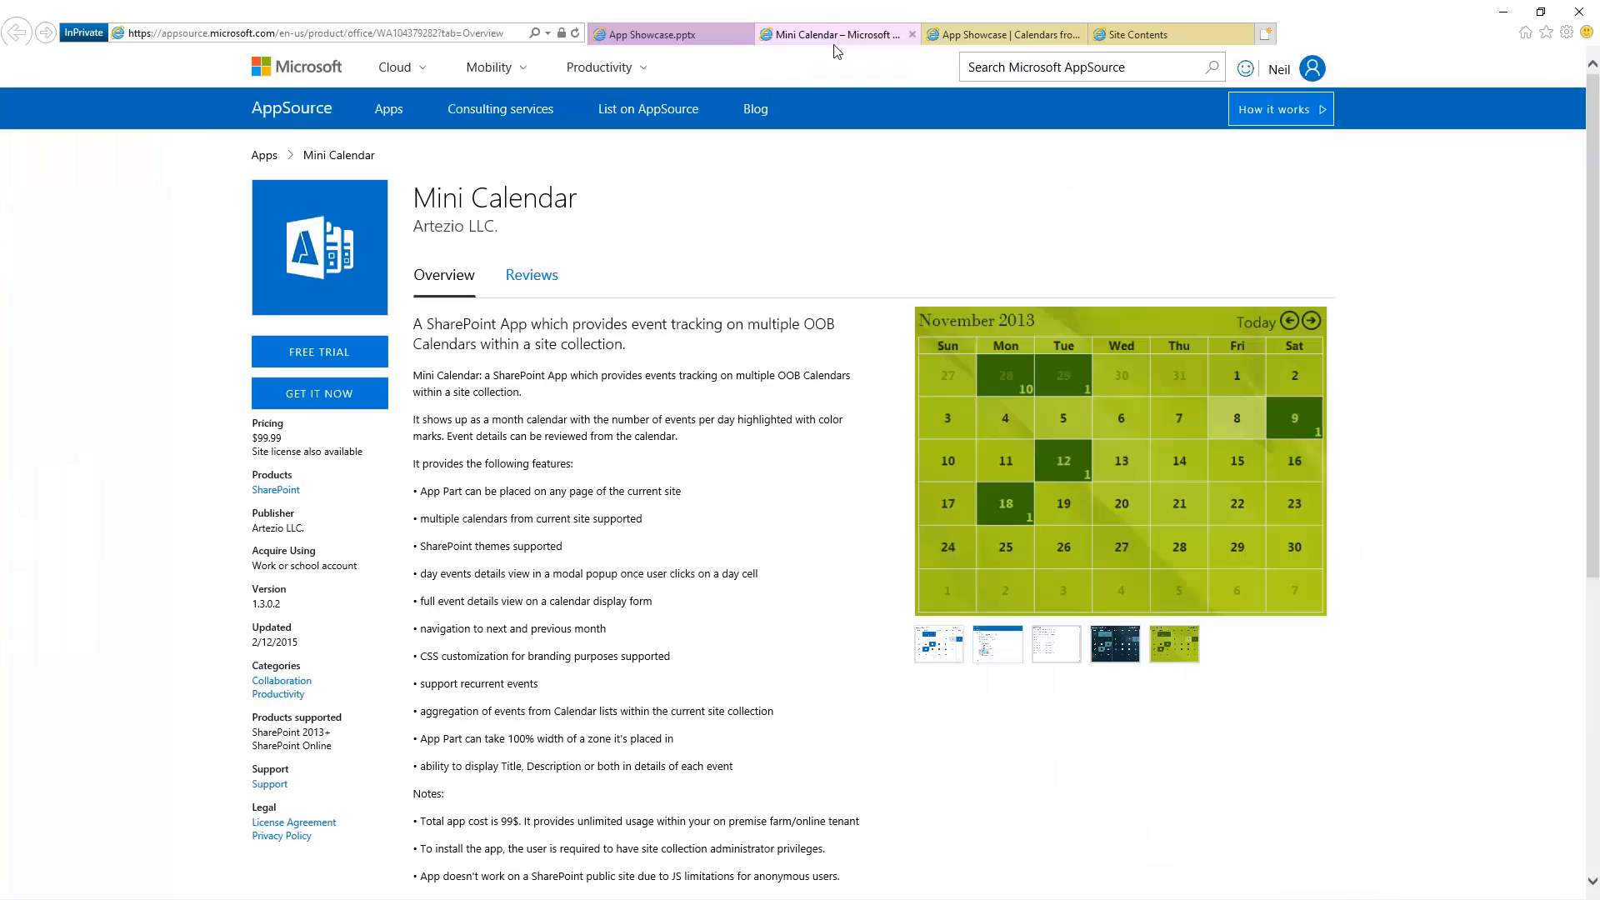